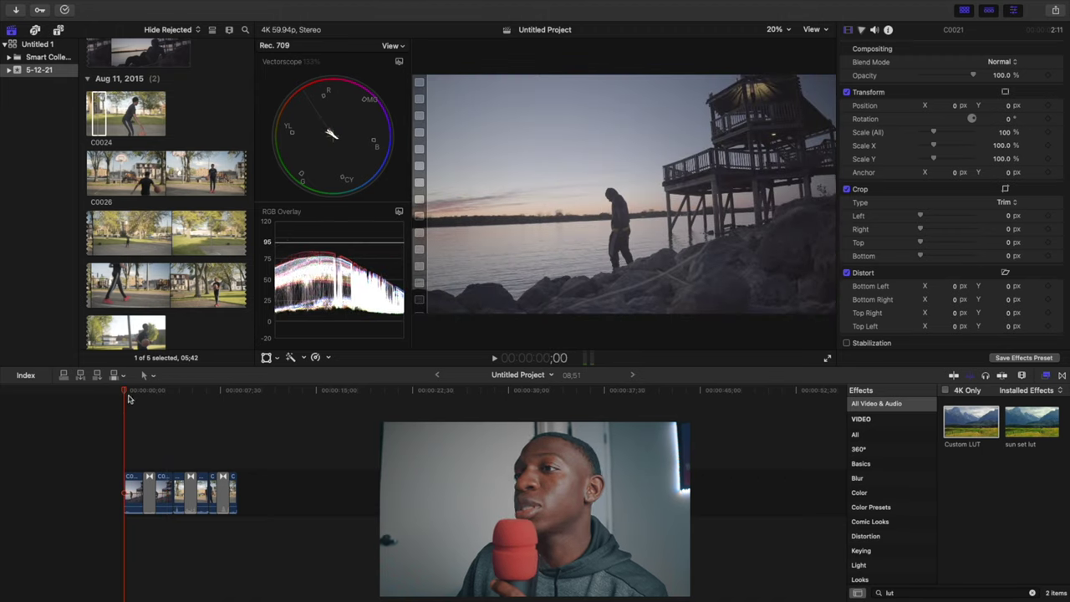
Select the second sunset clip in the timeline, show its color correction controls, and park the playhead on it at about three seconds
left_click(153, 394)
left_click_drag(153, 395, 166, 393)
left_click(164, 492)
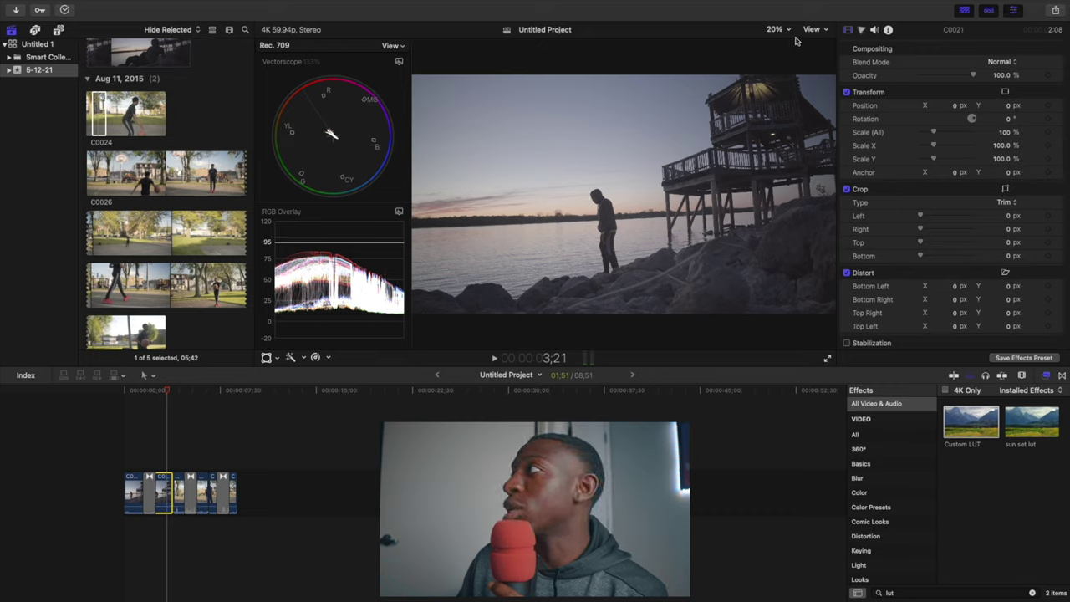
left_click(862, 31)
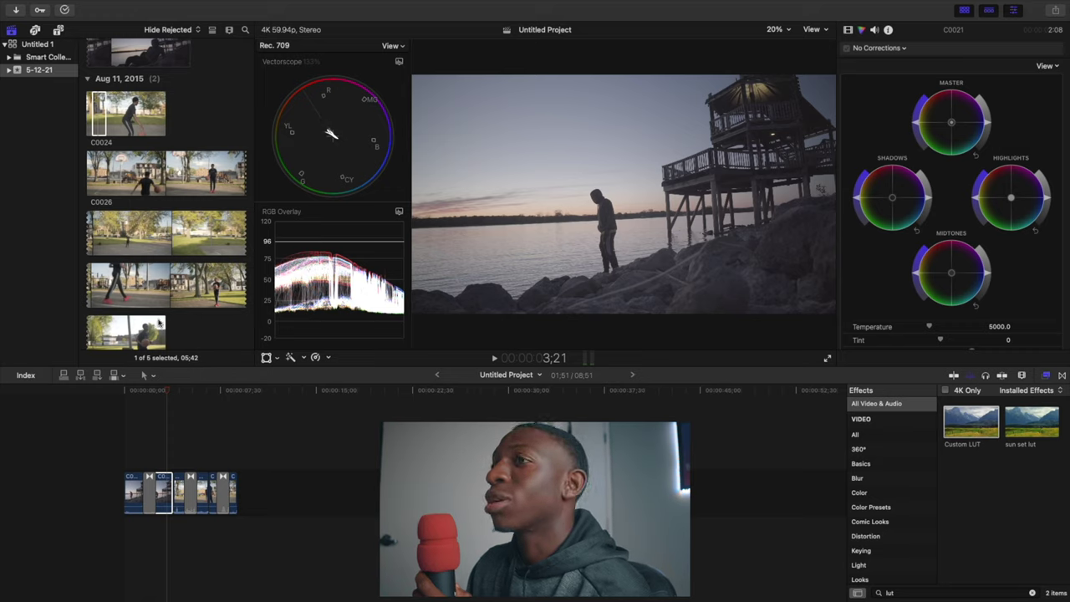
left_click(164, 394)
left_click(135, 395)
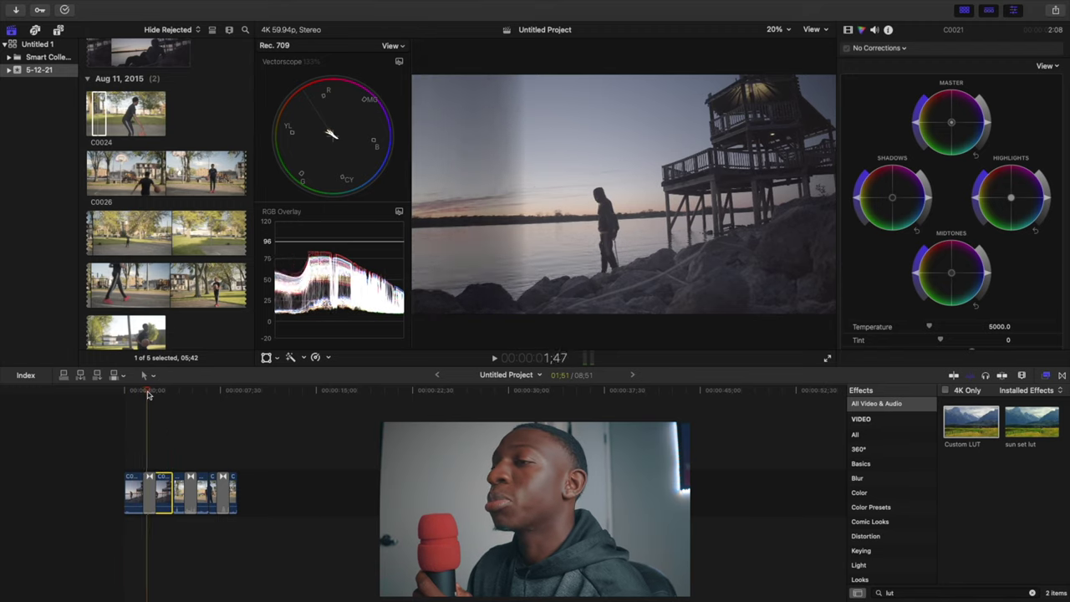
left_click(163, 391)
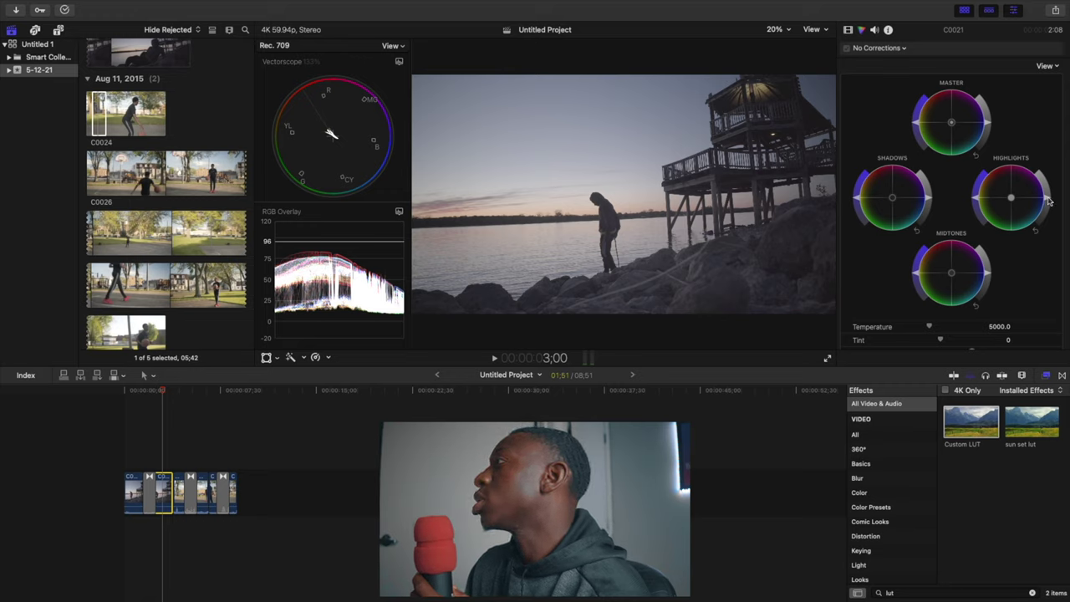
Raise the clip's highlight brightness, lower its shadow and midtone brightness, and boost the saturation of shadows, midtones and highlights with Color Wheels
left_click_drag(1048, 200, 1048, 186)
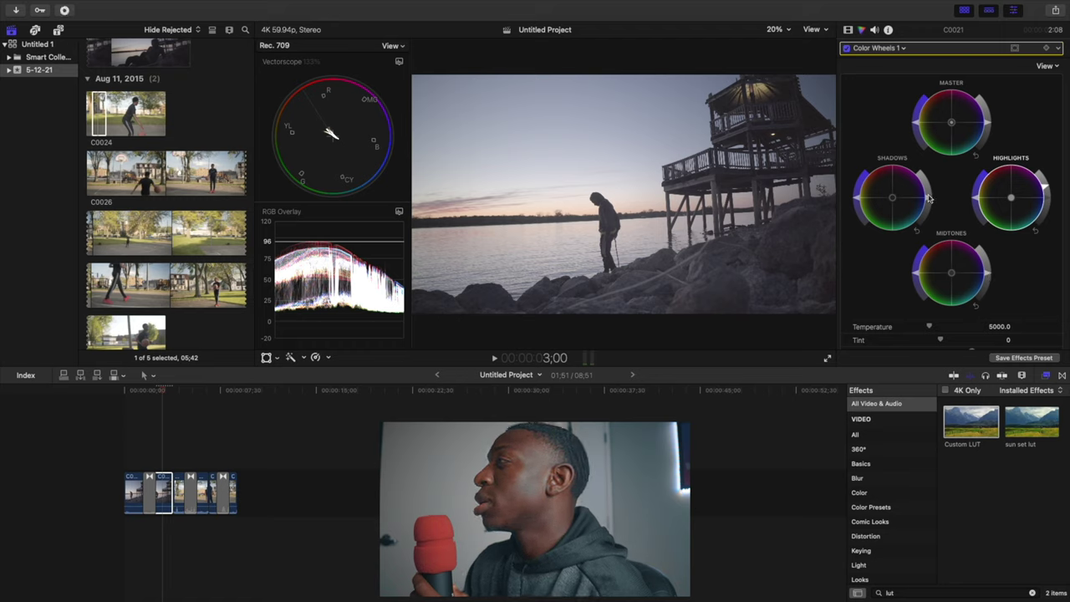
left_click_drag(927, 200, 927, 209)
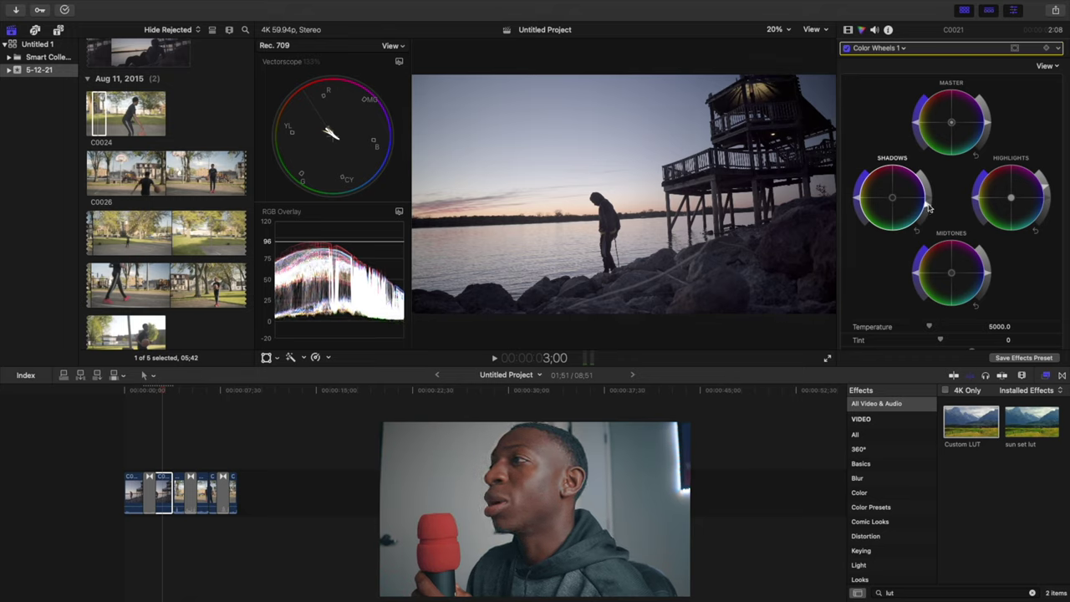
left_click(987, 281)
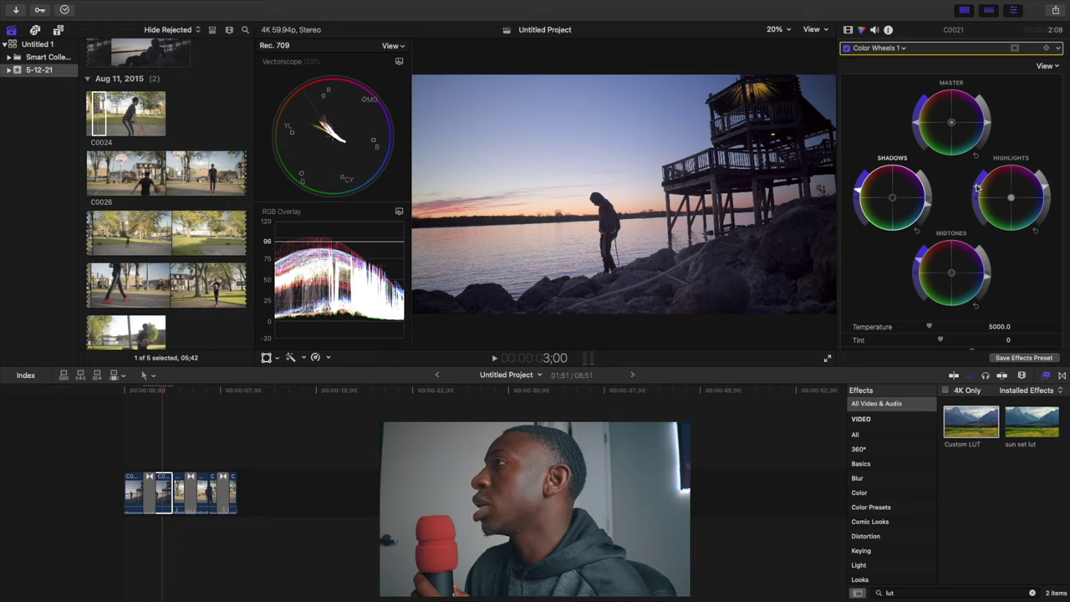
left_click(976, 188)
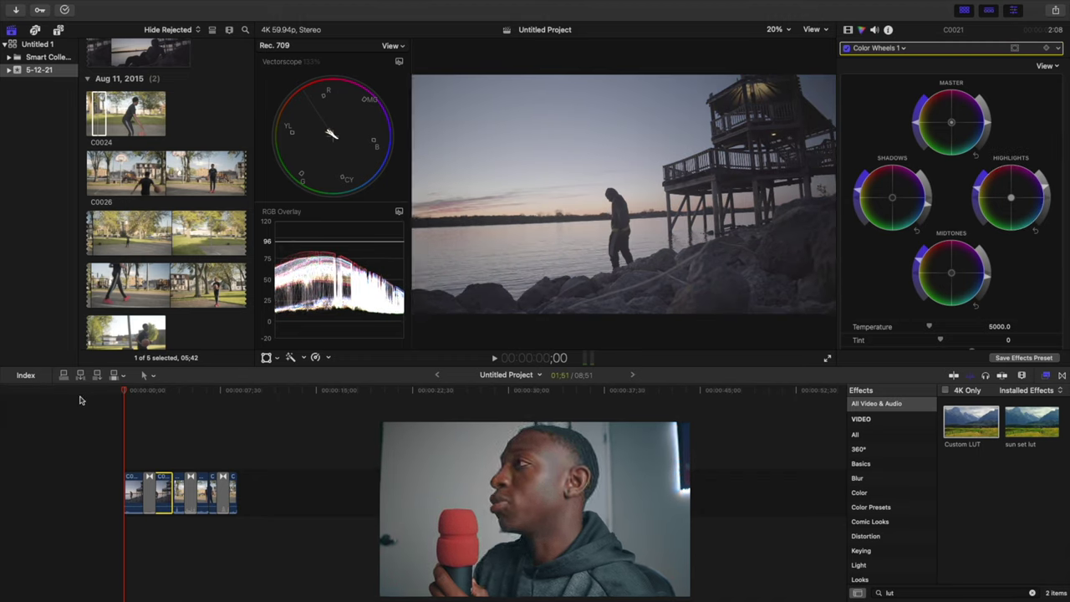
Play the project from the start to compare the ungraded and graded clips, and slightly lower the graded clip's highlight brightness
key("space")
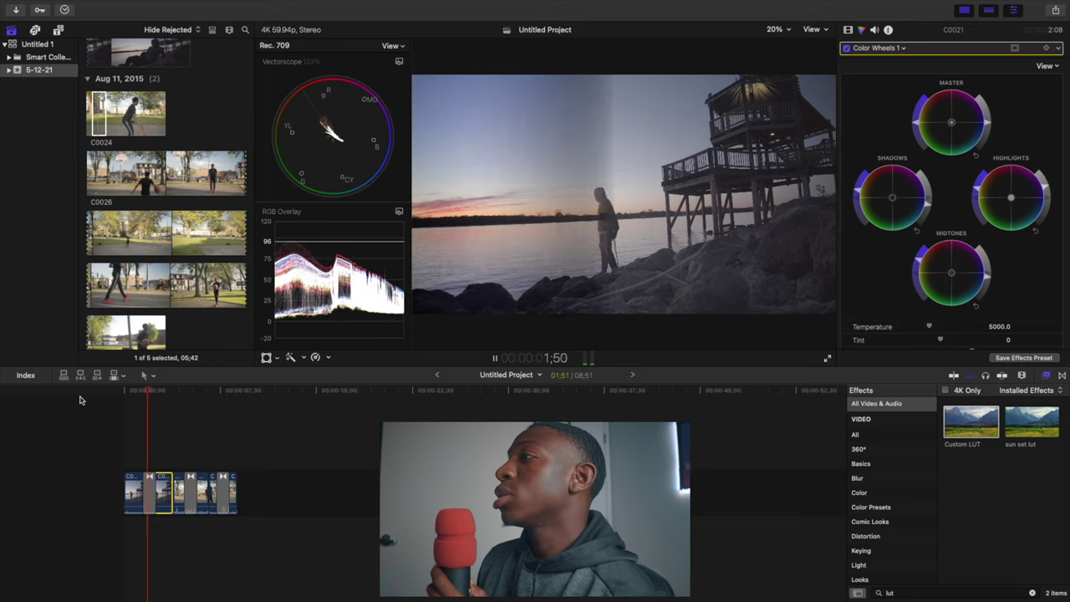
key("space")
left_click_drag(178, 395, 164, 396)
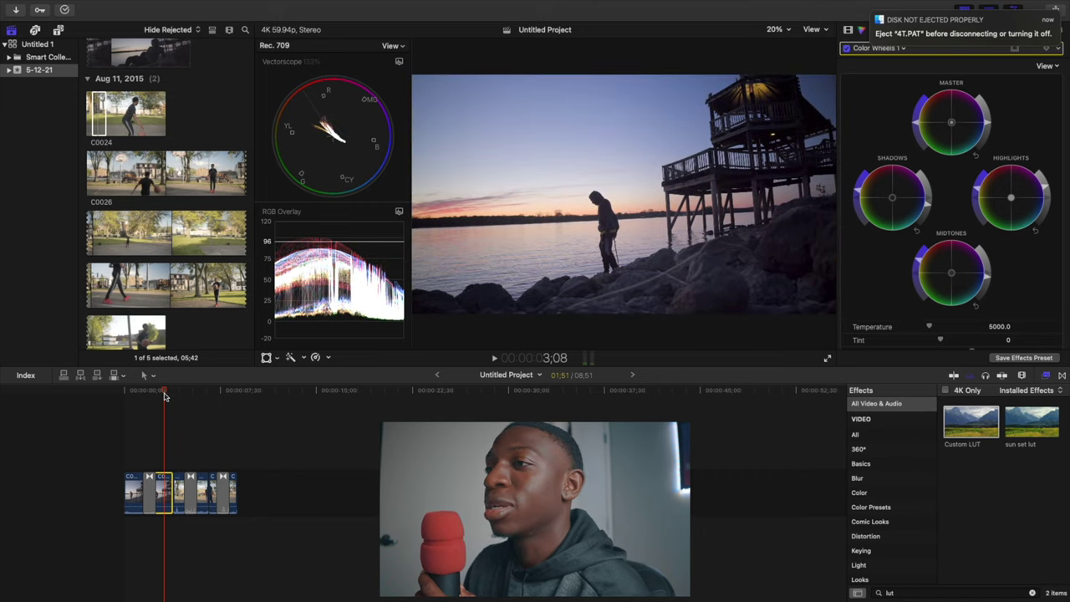
left_click(930, 32)
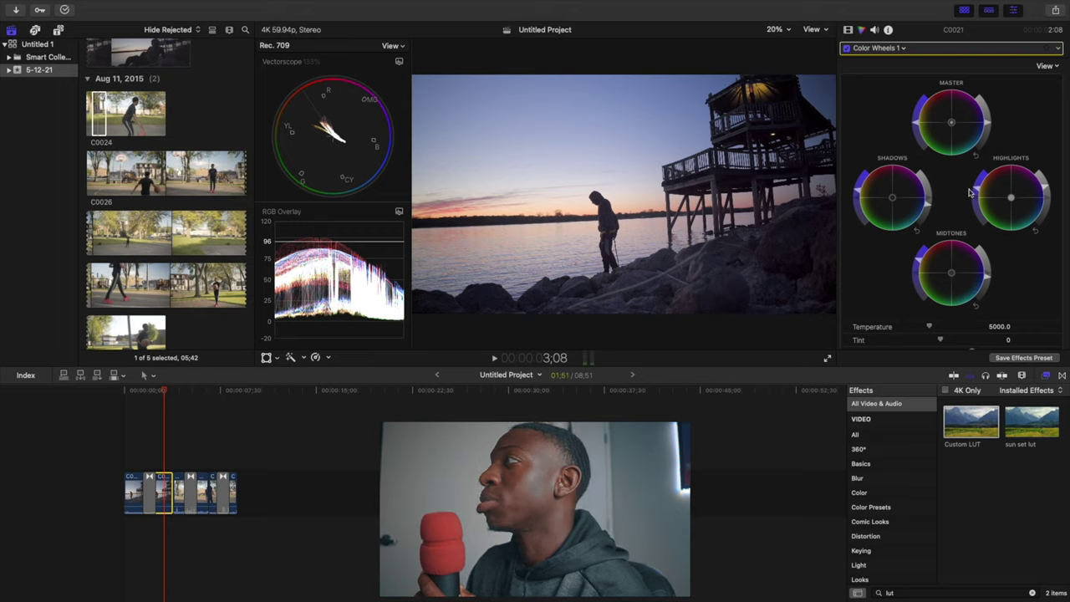
left_click_drag(1048, 188, 1046, 192)
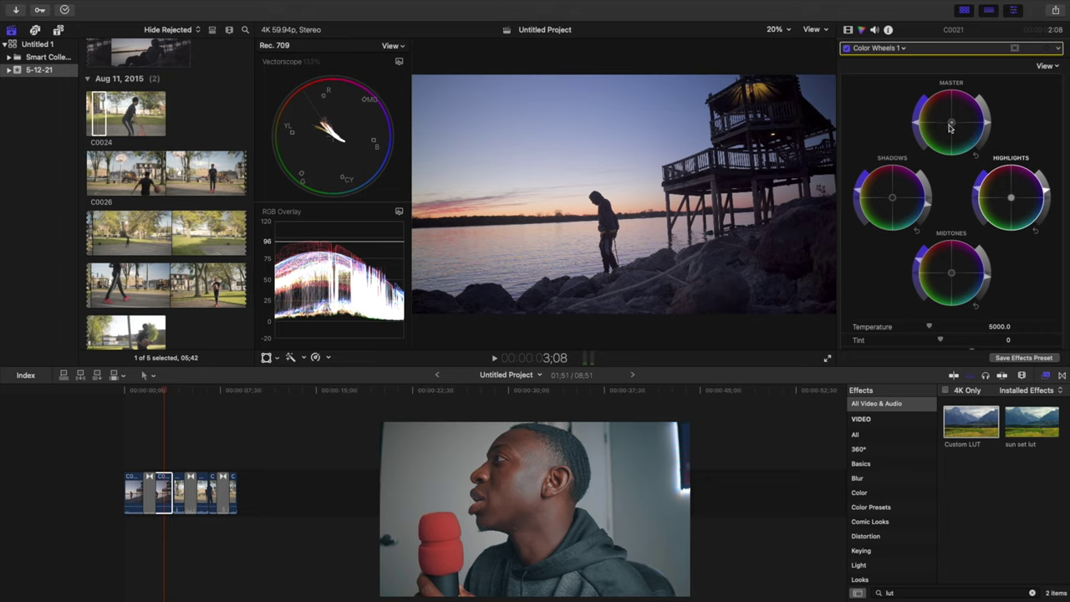
Add a second Color Wheels correction to the clip and shift its master color slightly toward green-cyan
left_click(904, 47)
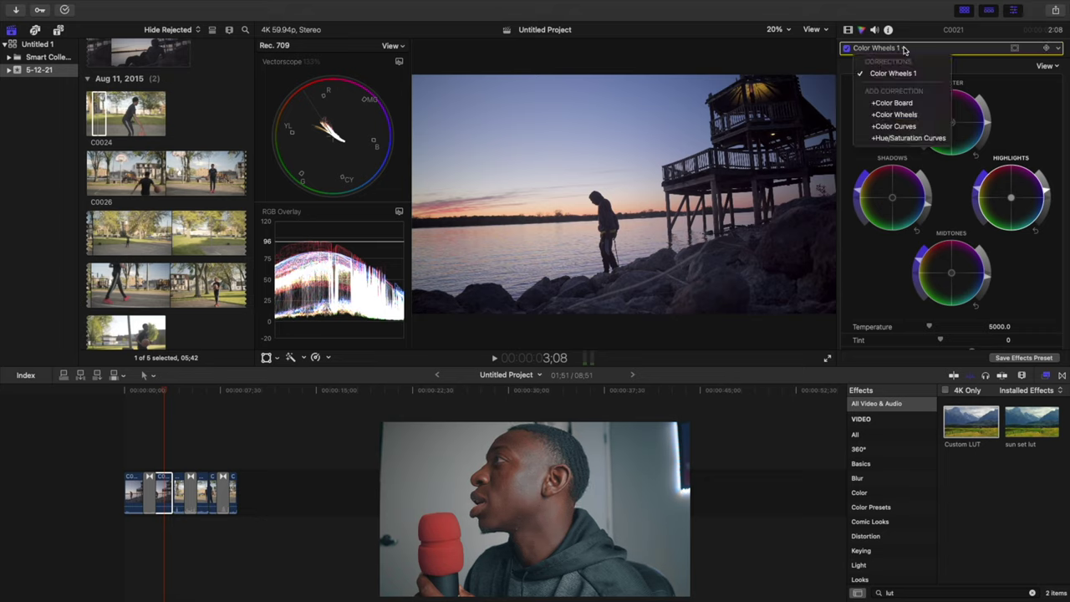
left_click(896, 115)
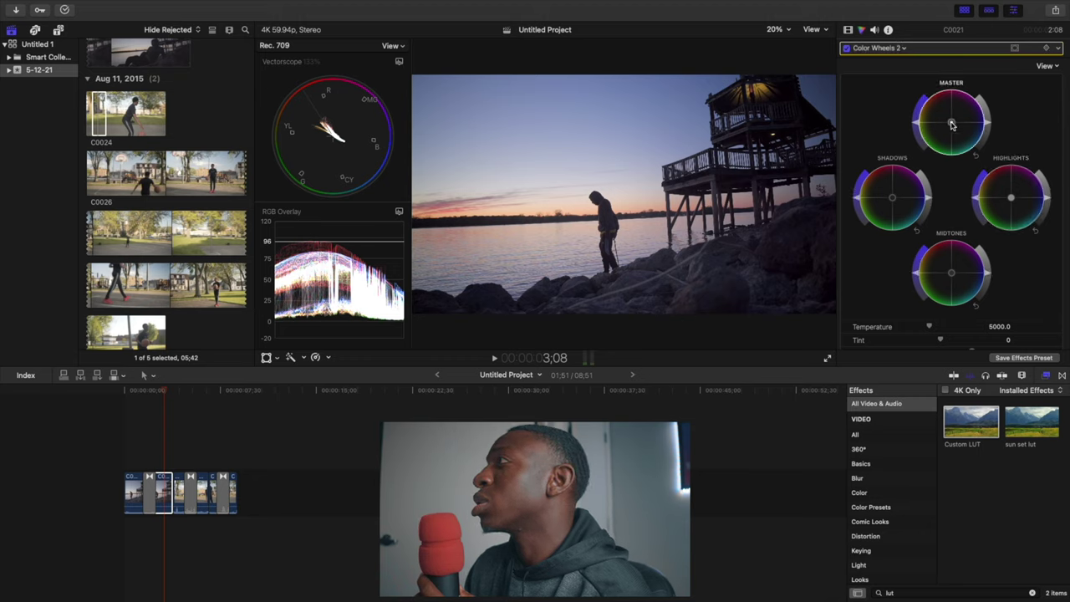
mouse_move(951, 124)
left_mouse_down()
mouse_move(957, 139)
mouse_move(940, 135)
left_mouse_up()
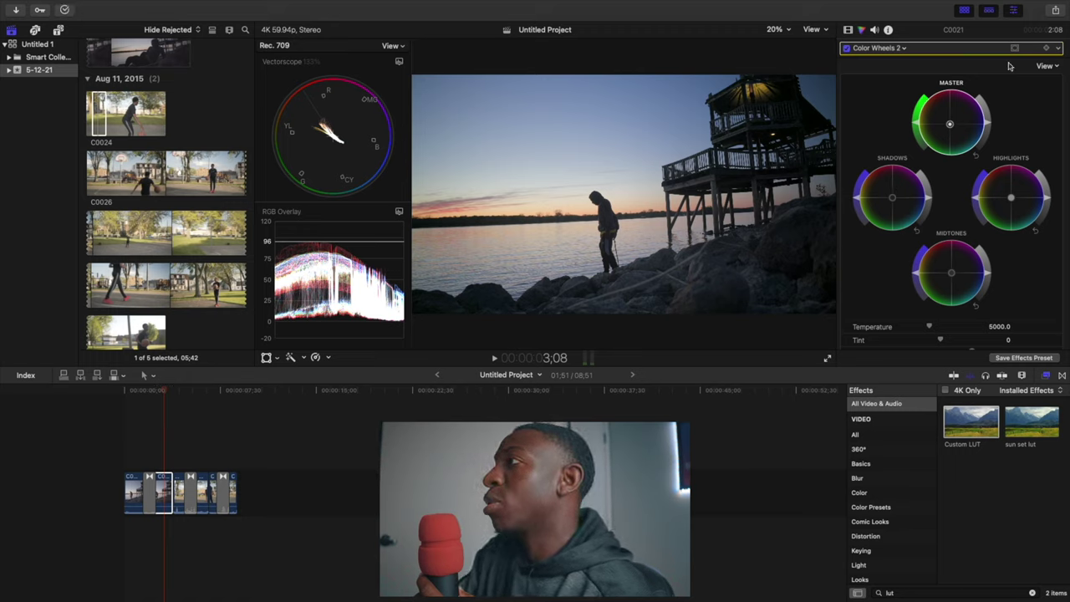
Undo the master color change and redo it to compare the clip with and without the shift
key("super+z")
key("z")
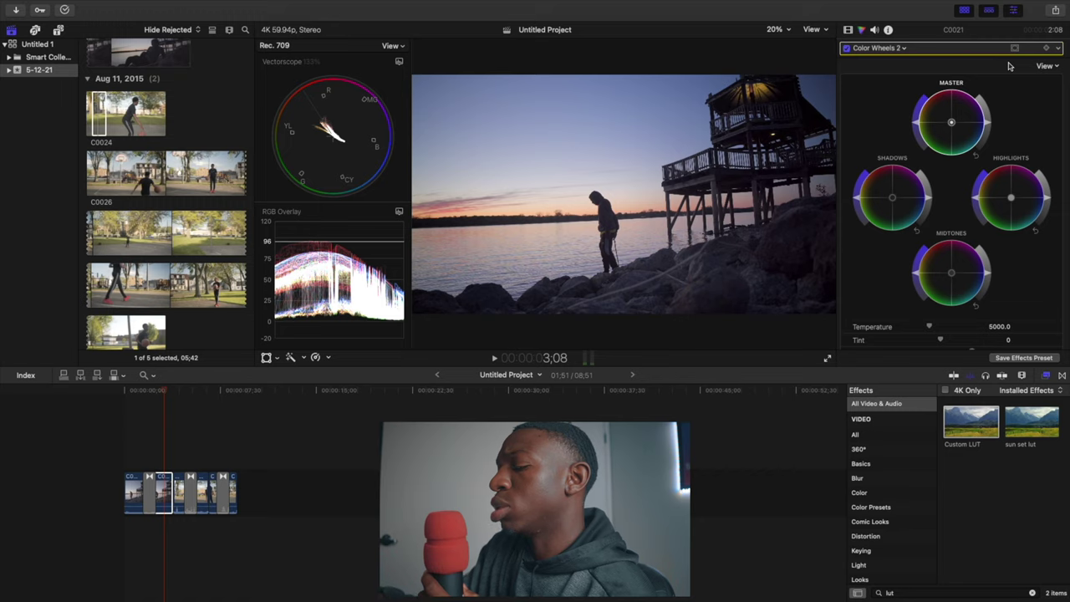
scroll(994, 93, "down", 1)
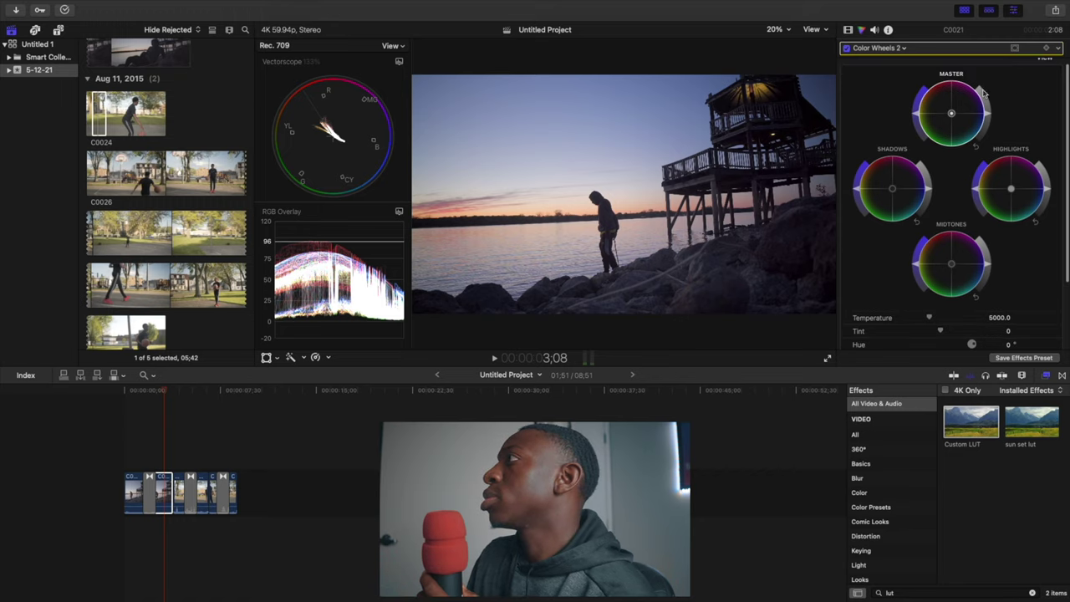
left_click(95, 7)
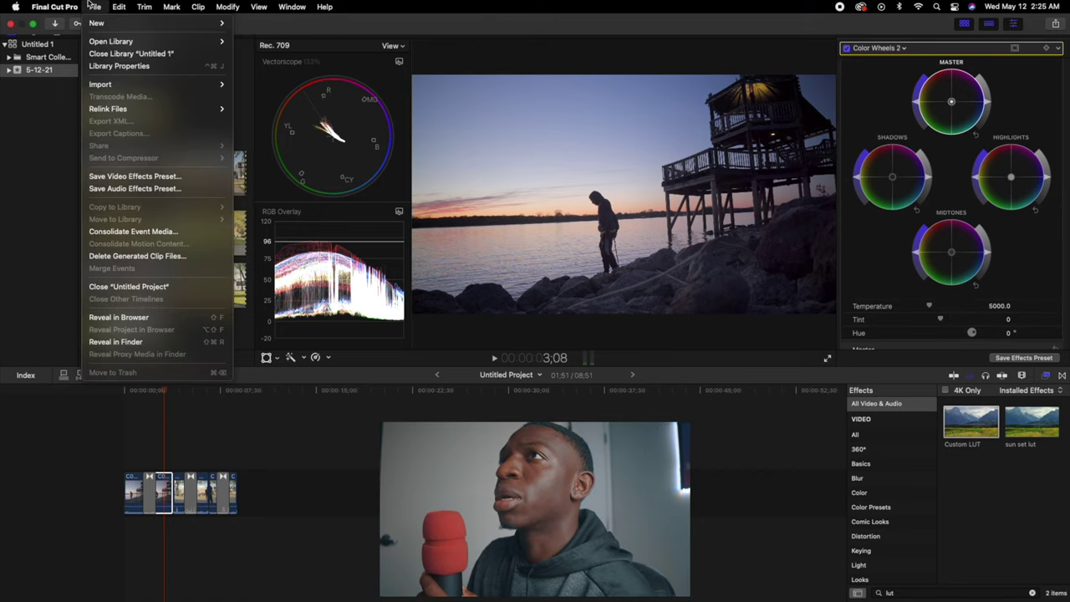
mouse_move(119, 7)
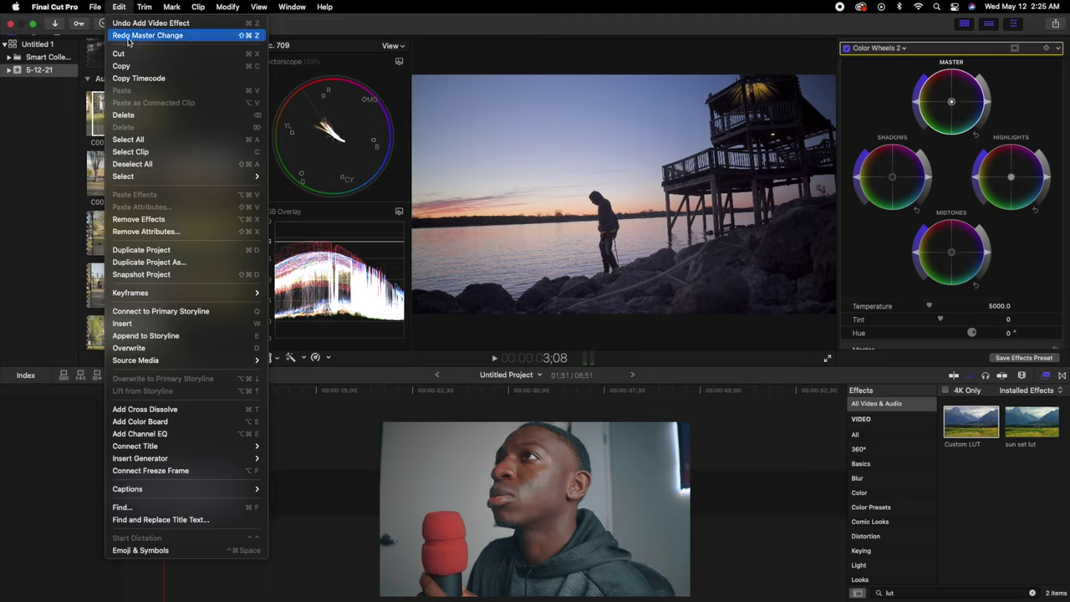
left_click(128, 39)
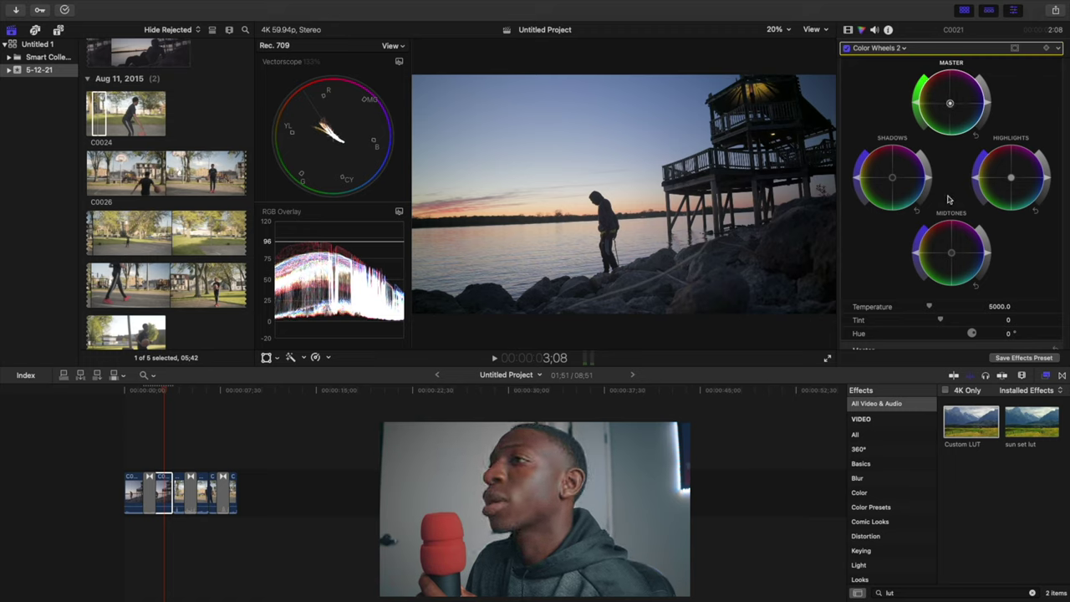
scroll(961, 225, "down", 3)
scroll(981, 260, "up", 4)
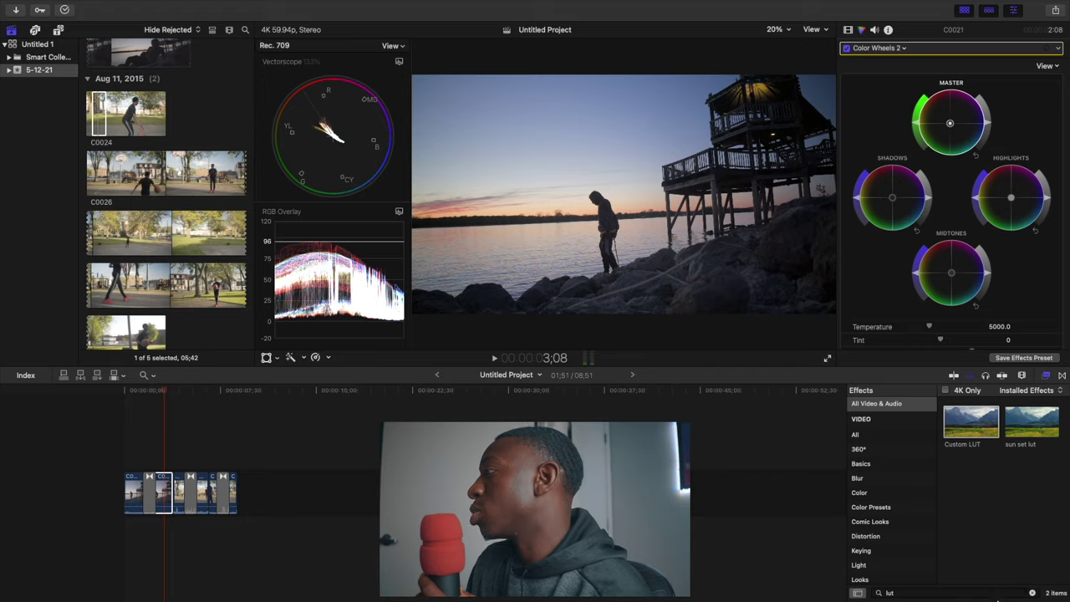
Clear the current effects search and search the installed effects for "lut"
left_click(1032, 592)
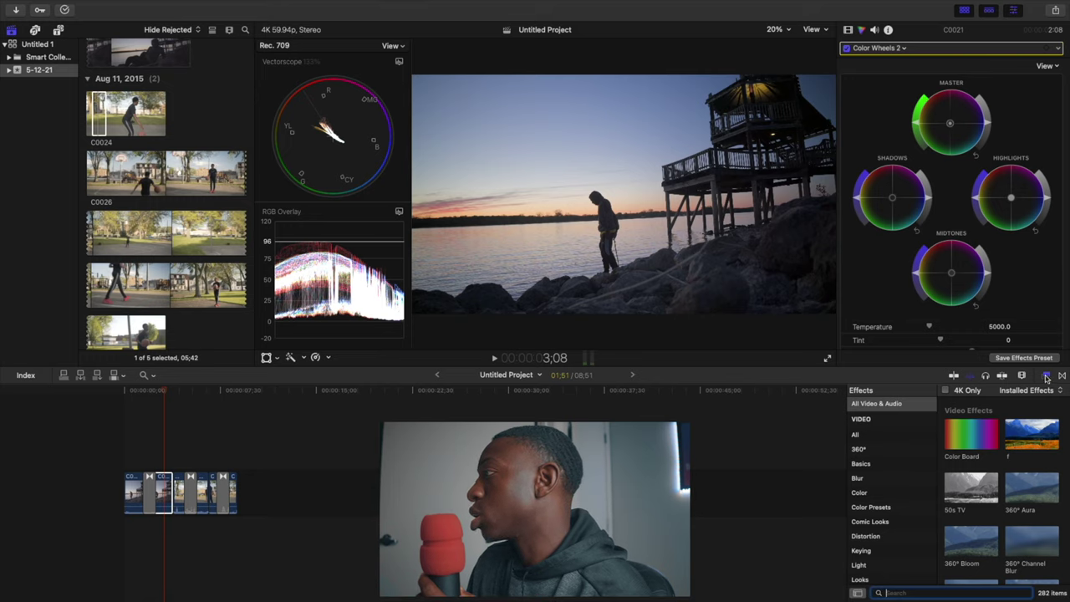
mouse_move(823, 600)
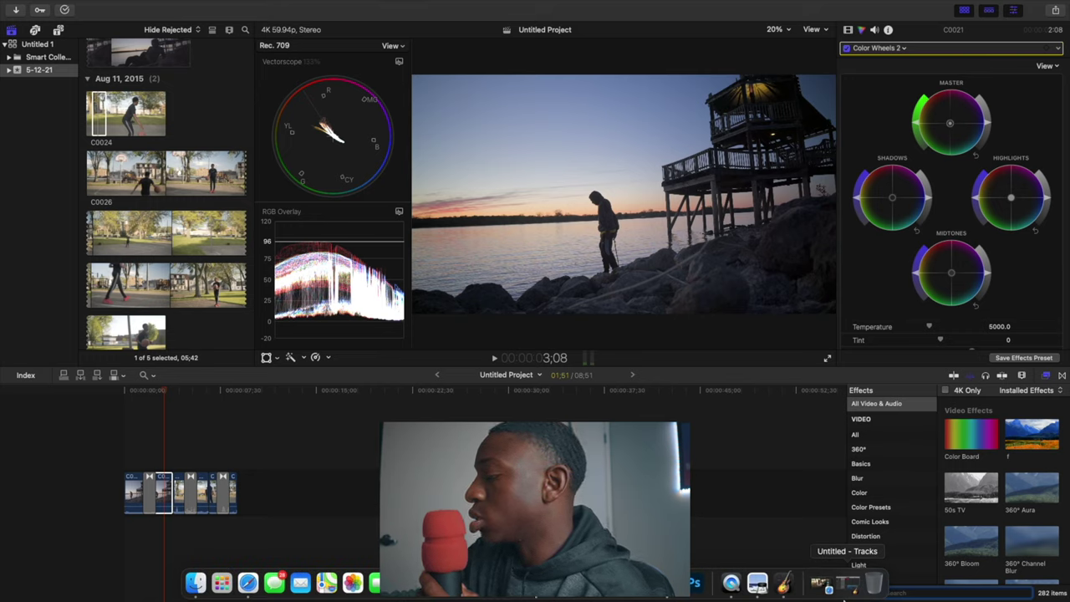
left_click(903, 592)
type("lu")
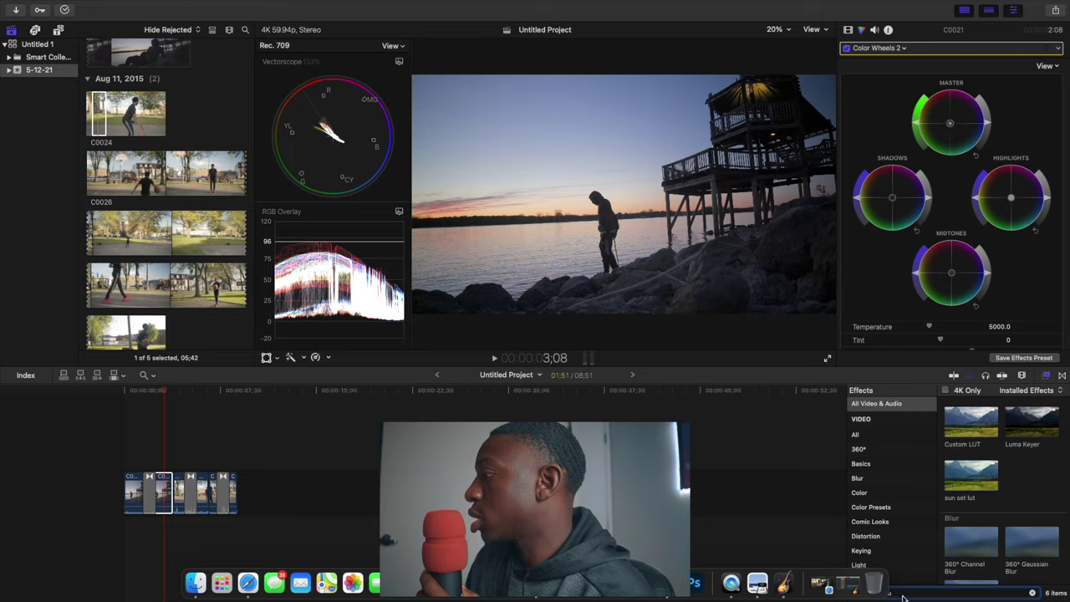
type("t")
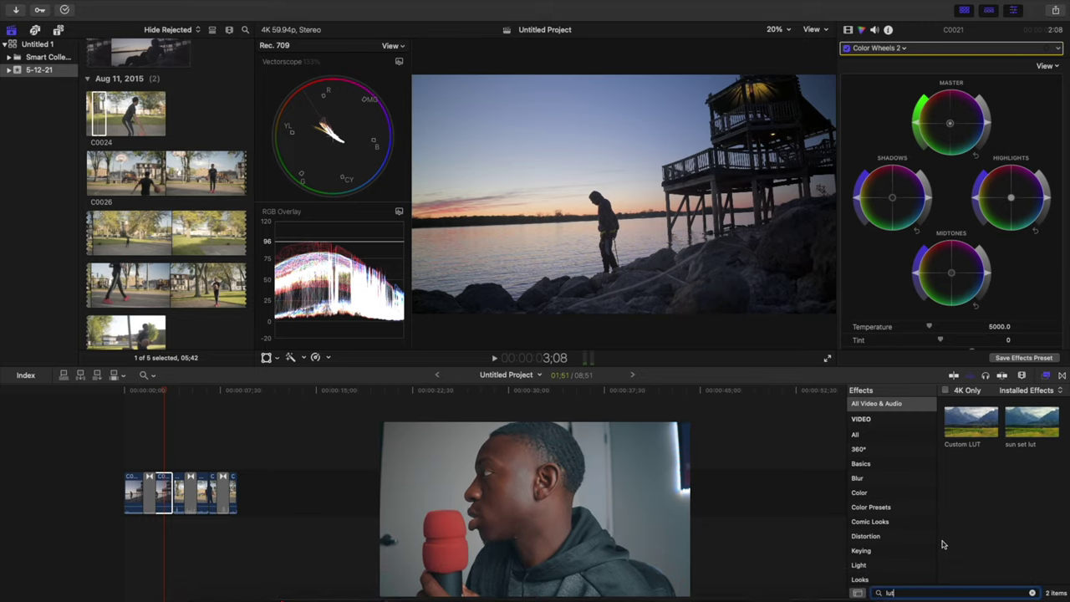
mouse_move(979, 5)
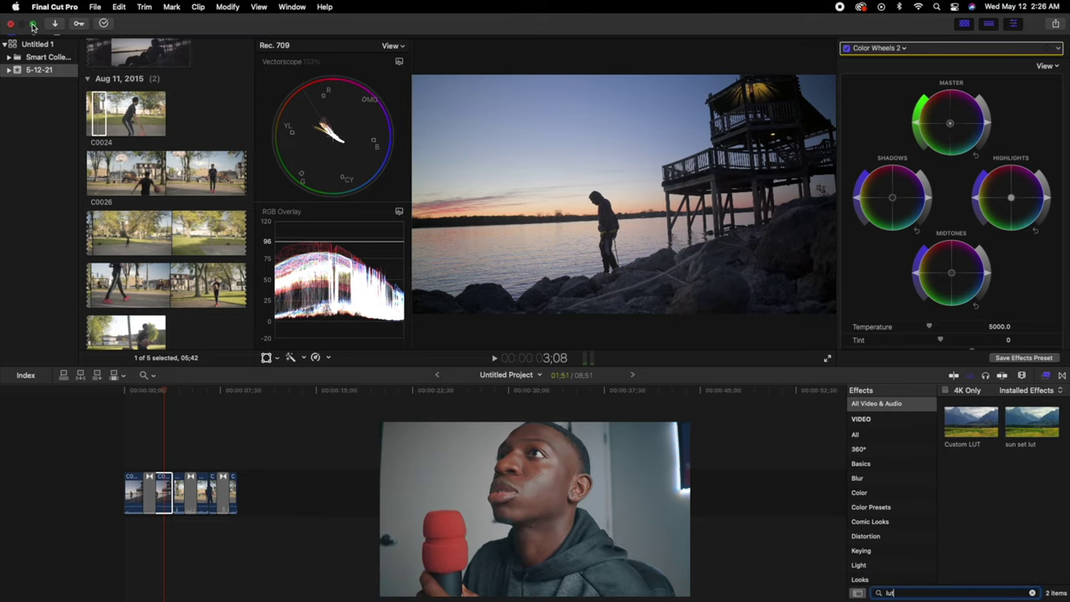
left_click(33, 25)
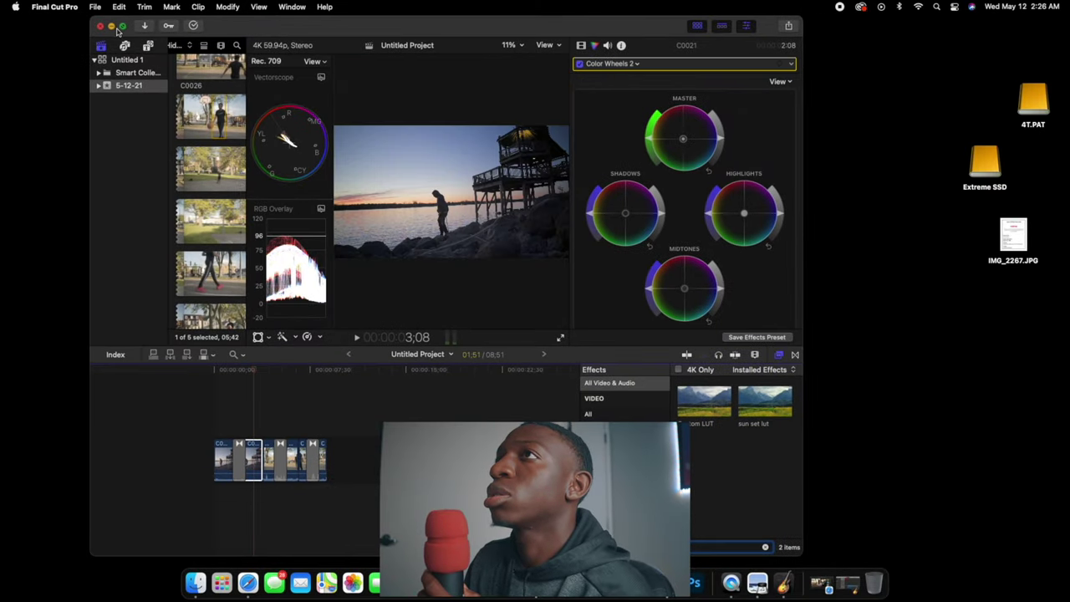
left_click(122, 26)
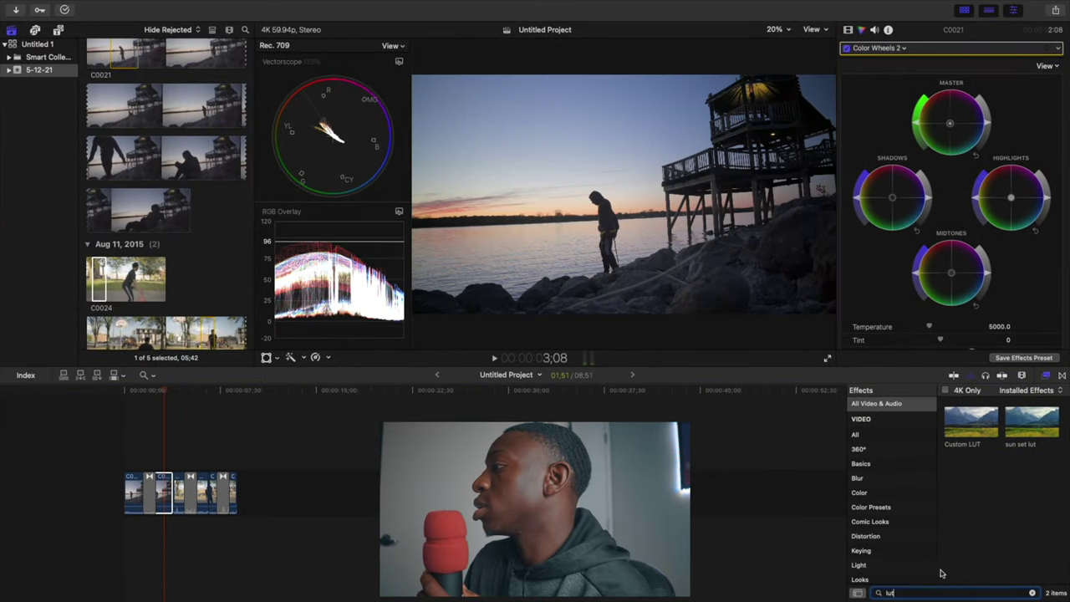
Apply the Custom LUT effect to the second timeline clip and switch to the Select tool
left_click(976, 435)
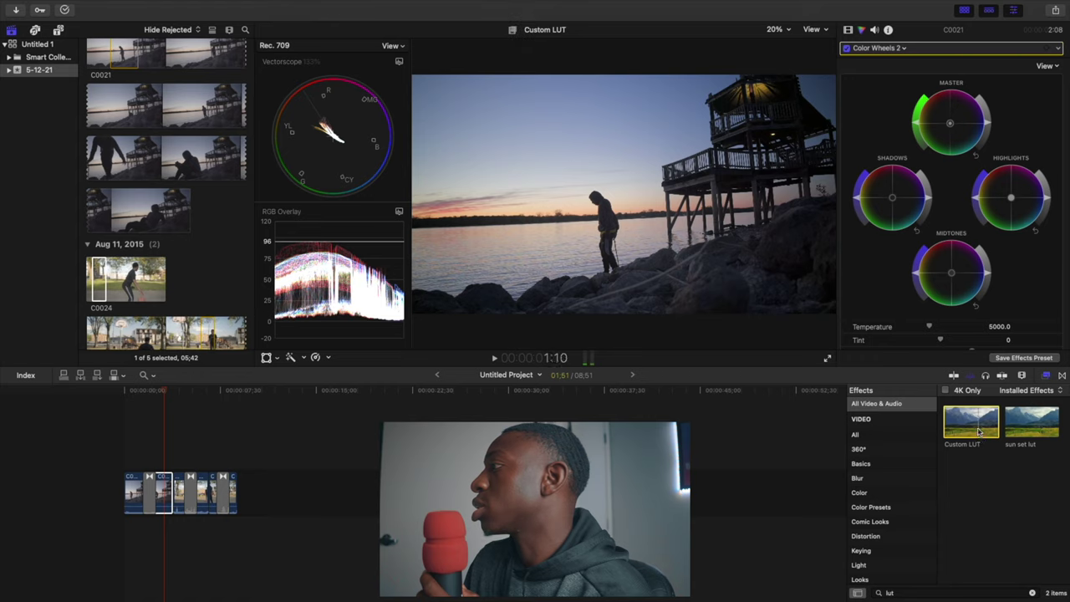
left_click_drag(977, 429, 170, 503)
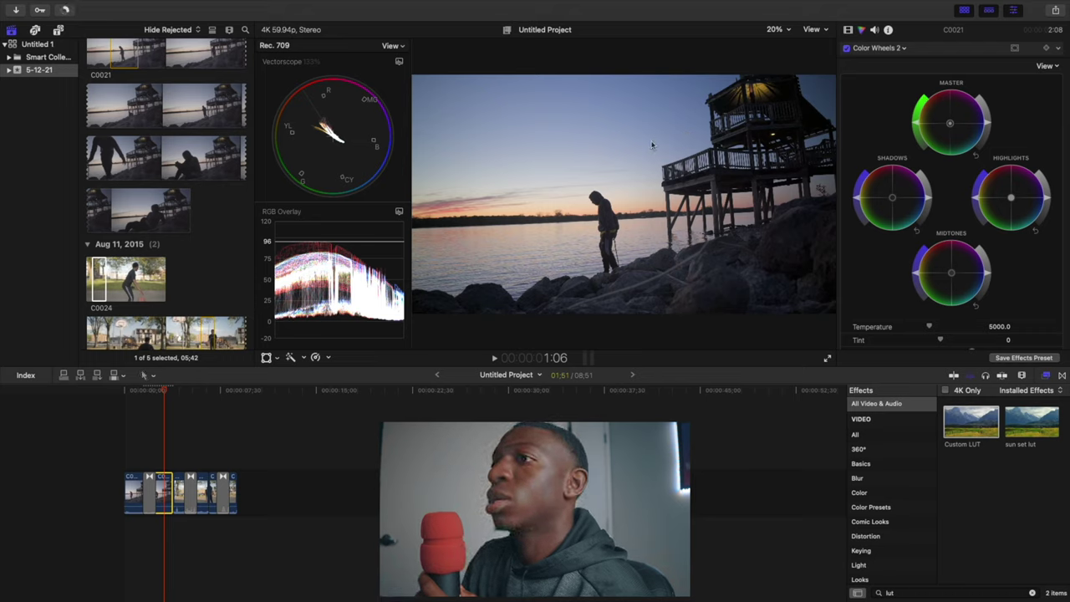
left_click(144, 376)
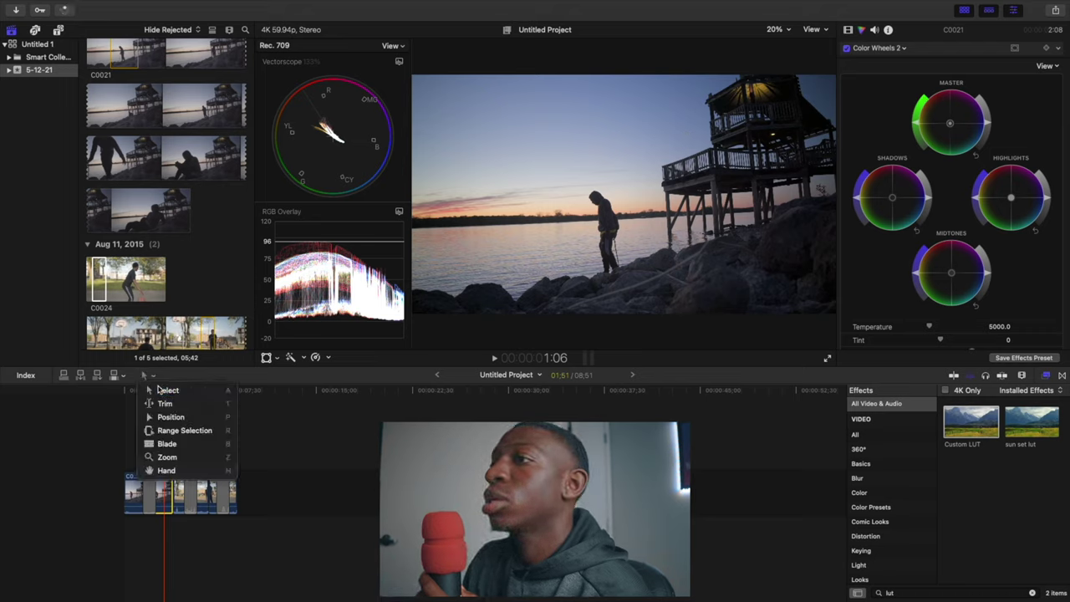
left_click(155, 390)
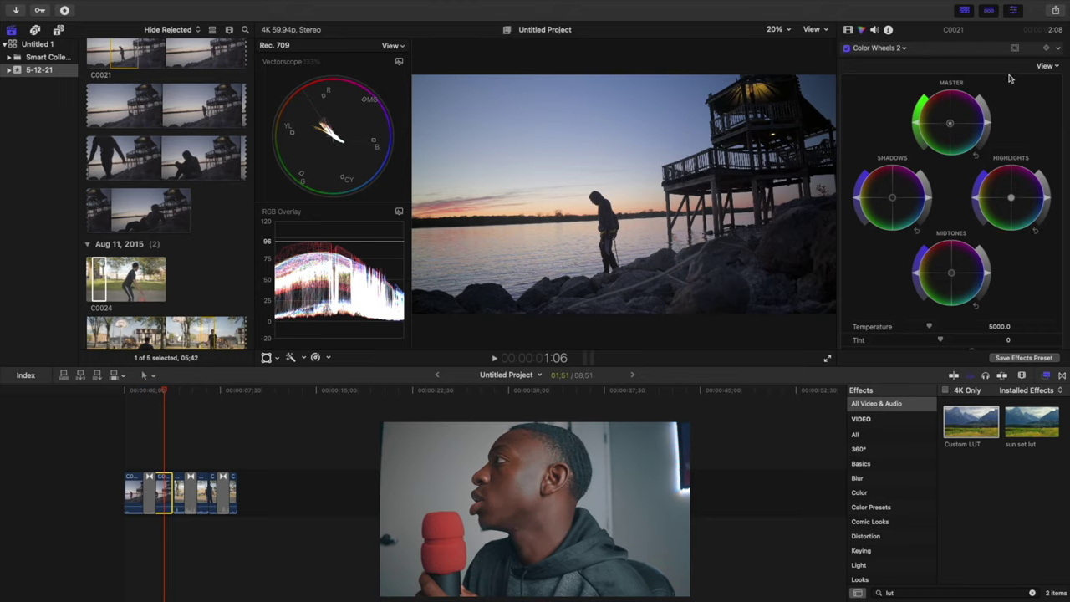
Try the SUBSTANCE LUT from CINE LUTS 2.0 in the Custom LUT effect, with its mix reduced to 0.17
left_click(848, 30)
left_click(930, 105)
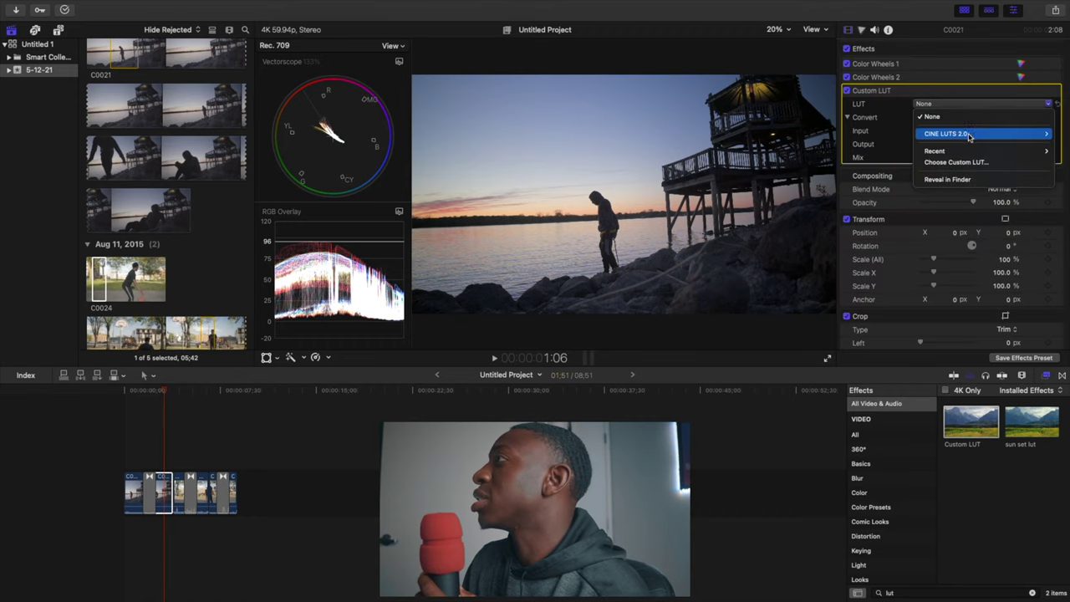
mouse_move(935, 153)
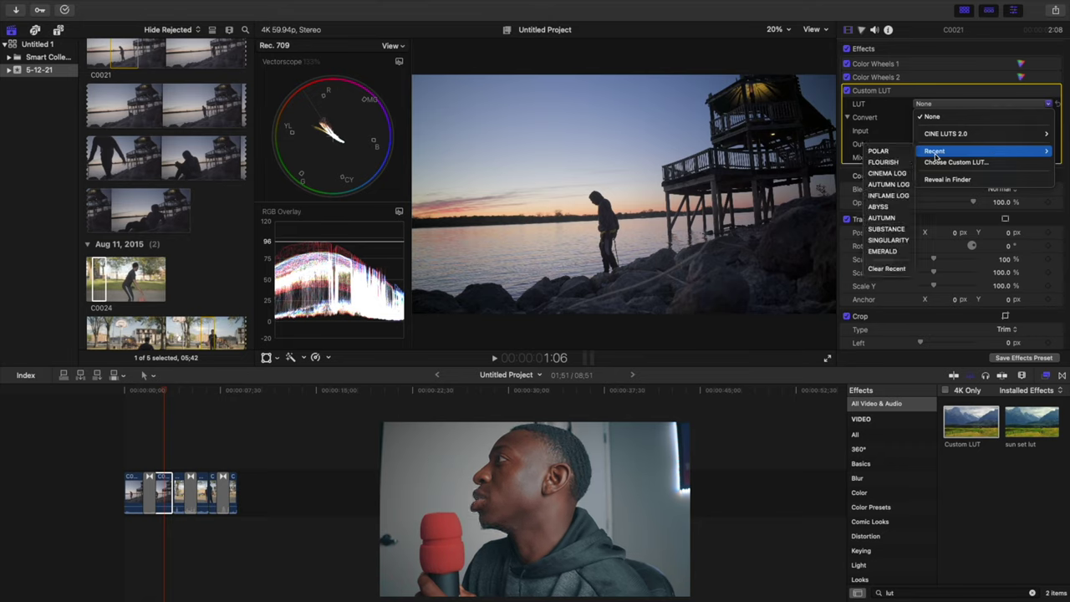
mouse_move(936, 134)
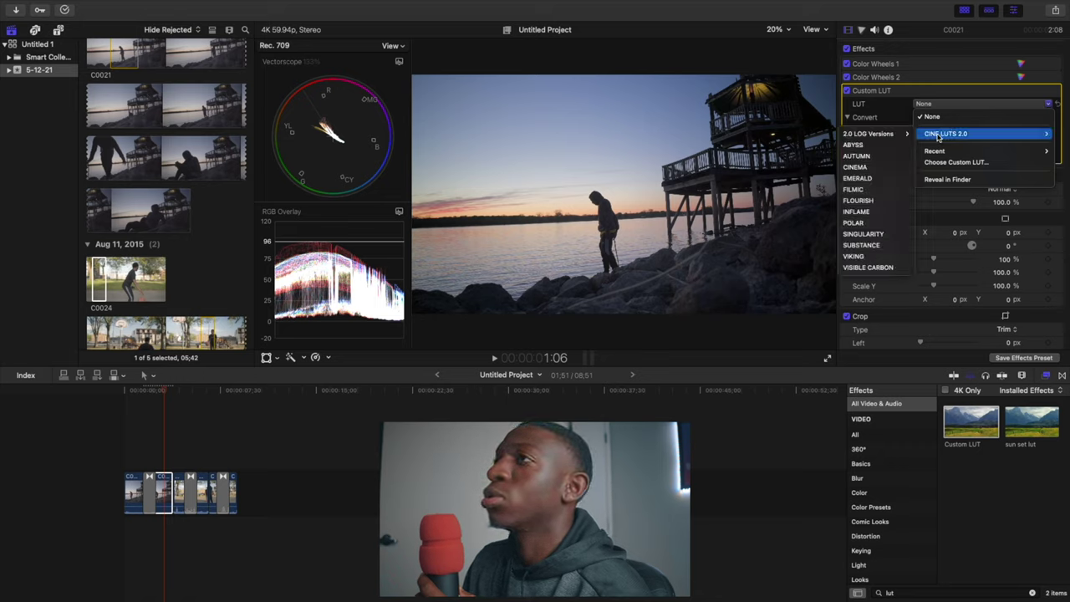
left_click(861, 245)
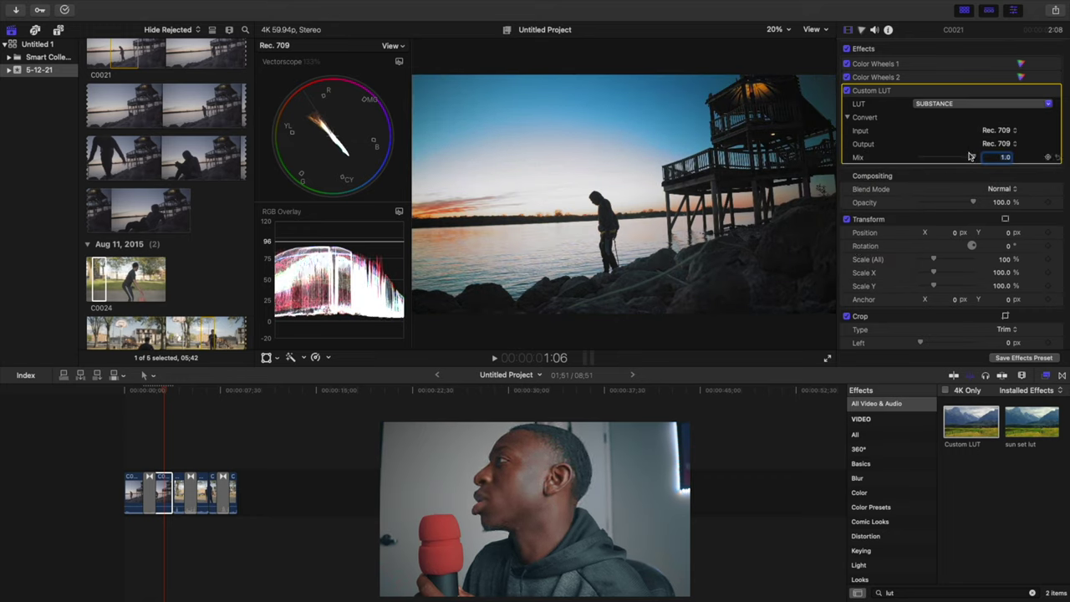
left_click_drag(972, 158, 928, 159)
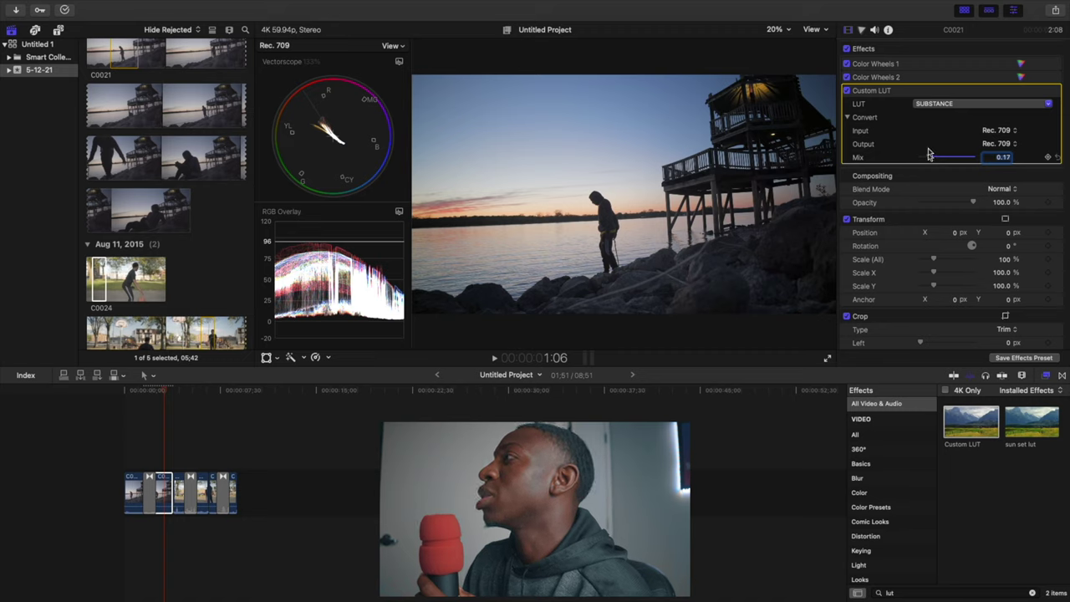
Switch the Custom LUT effect off and on repeatedly to compare the sunset clip with and without the LUT
left_click(847, 92)
left_click(847, 92)
left_click(848, 92)
left_click(848, 92)
left_click(847, 92)
left_click(848, 92)
left_click(848, 92)
left_click(847, 92)
left_click(847, 92)
left_click(847, 92)
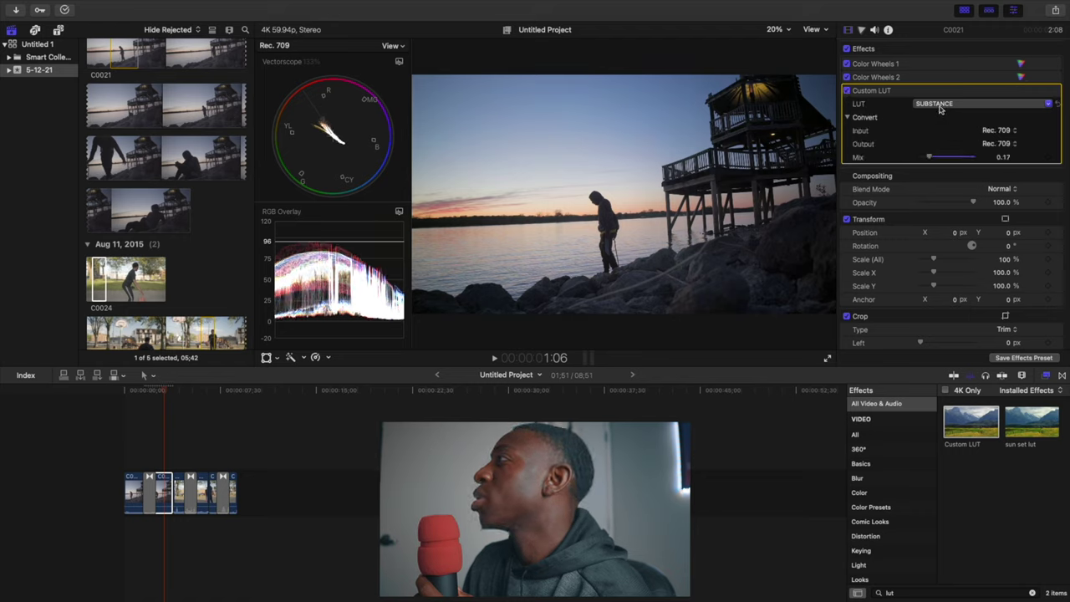
Try the VIKING LUT at a mix of 0.25 and the VISIBLE CARBON LUT at a mix of 0.19
left_click(940, 106)
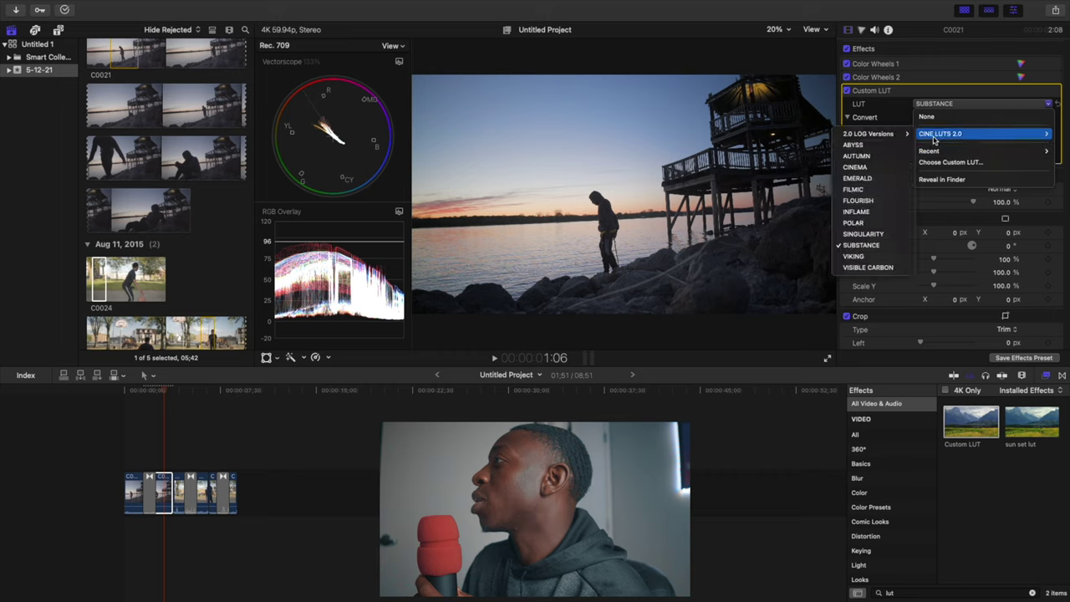
left_click(876, 257)
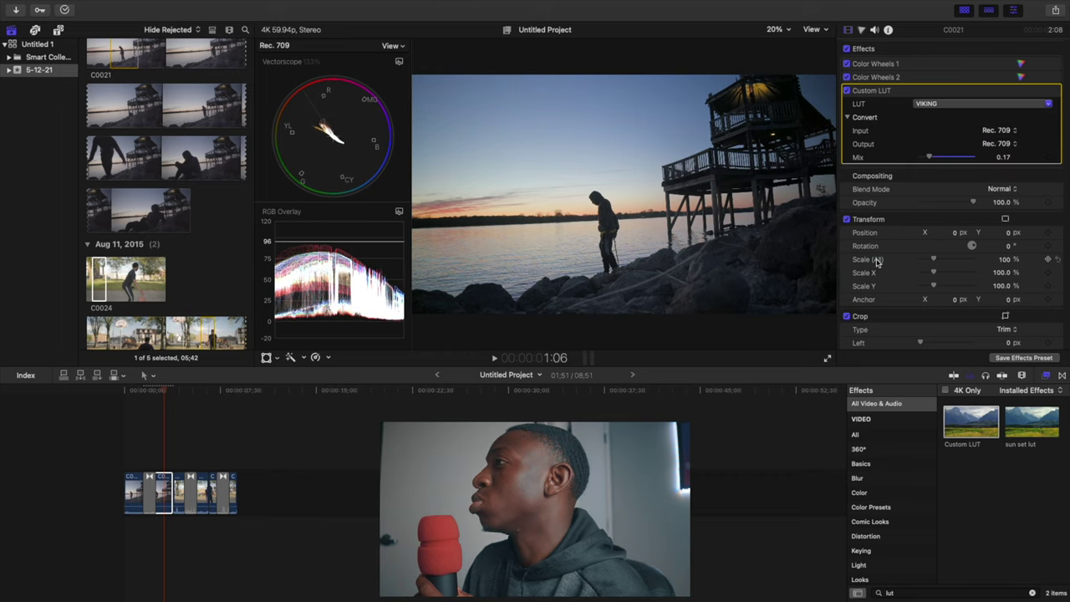
left_click_drag(930, 157, 937, 160)
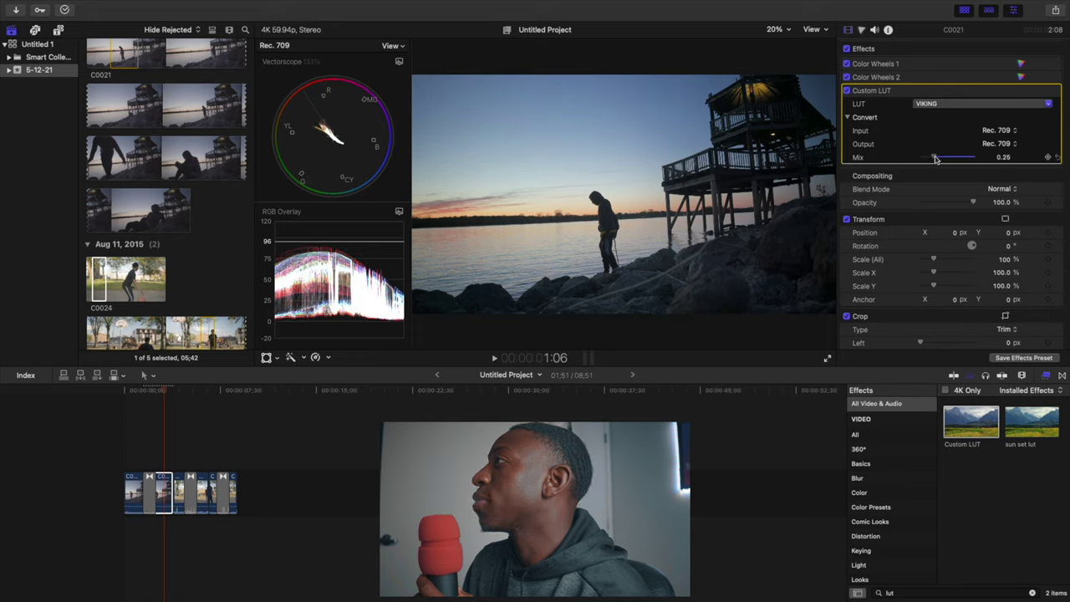
left_click(961, 105)
mouse_move(940, 133)
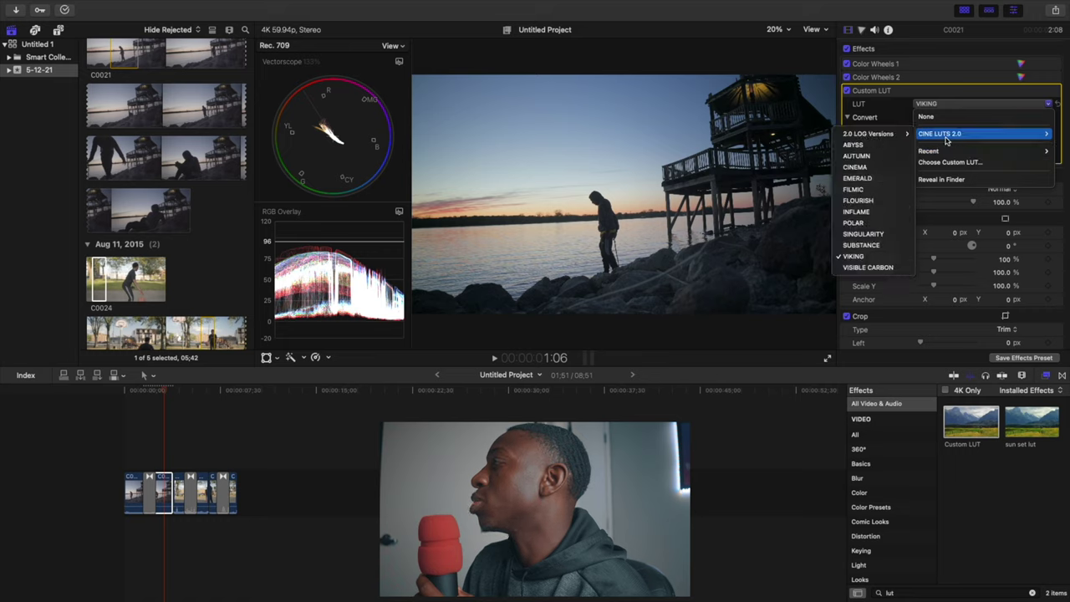
left_click(878, 268)
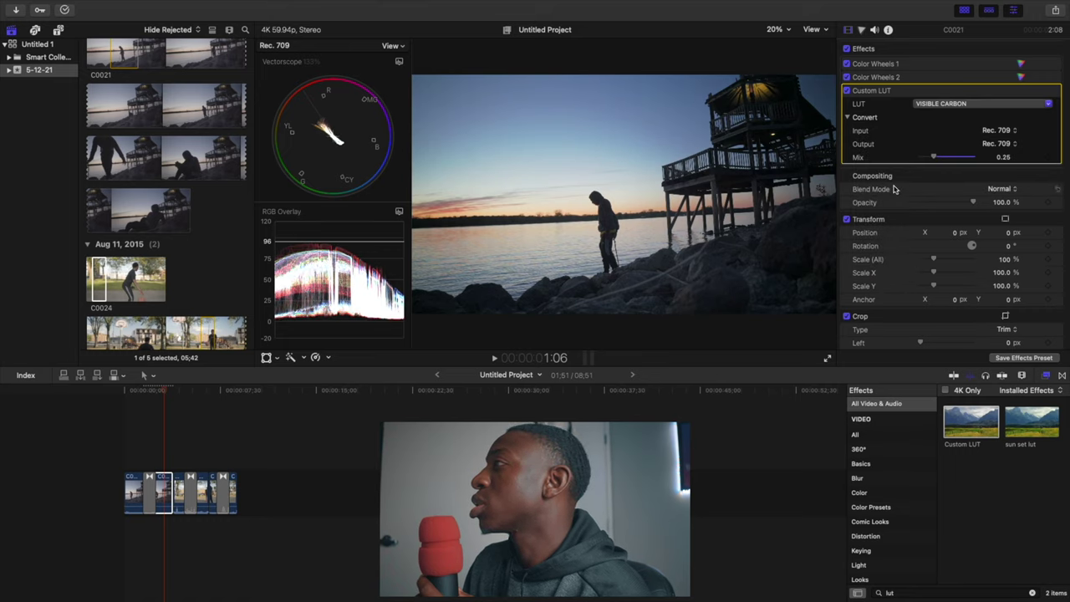
left_click_drag(935, 158, 932, 160)
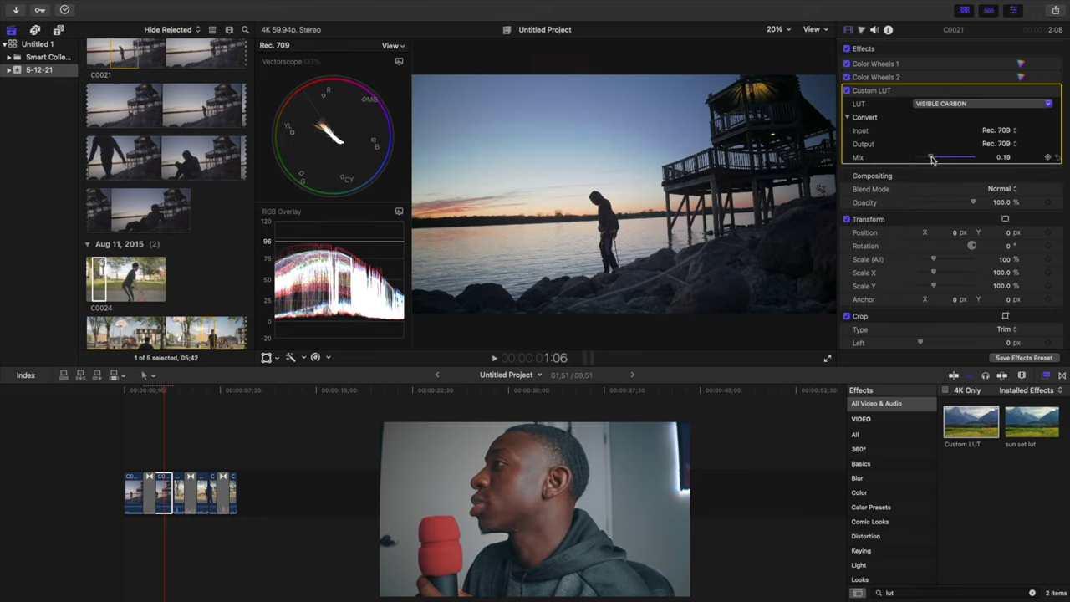
Load the CINEMA LUT from CINE LUTS 2.0 into the Custom LUT effect and set its mix to 0.23
left_click(936, 105)
mouse_move(940, 134)
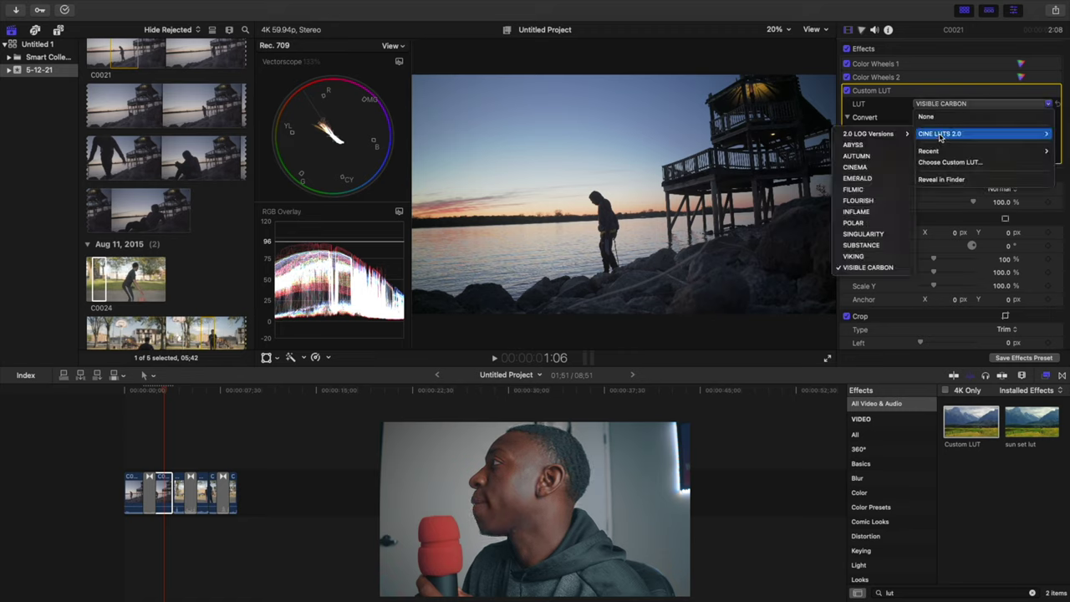
left_click(874, 169)
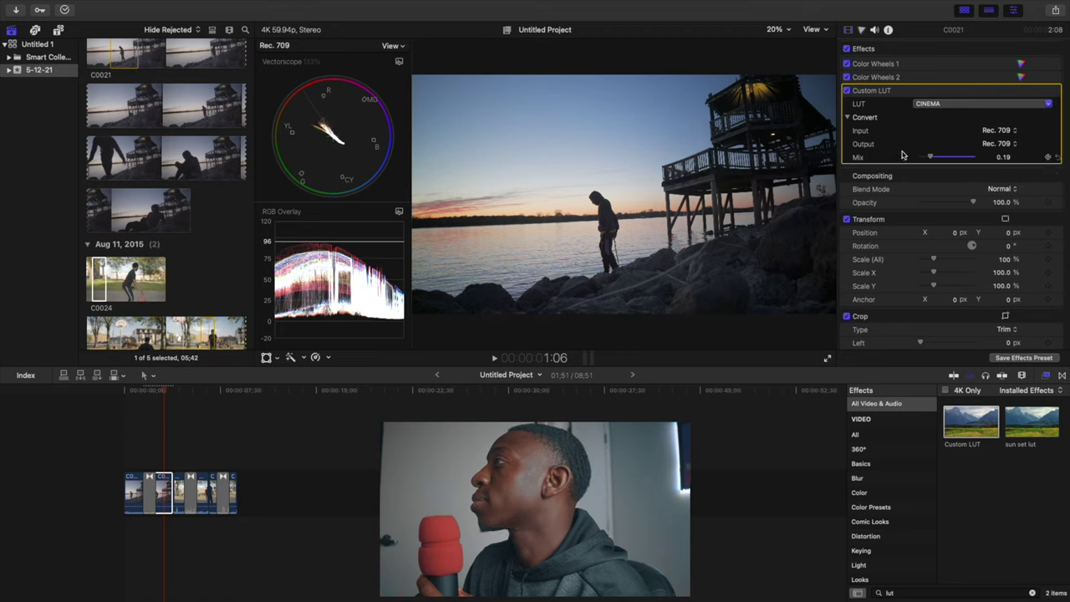
left_click_drag(934, 159, 936, 157)
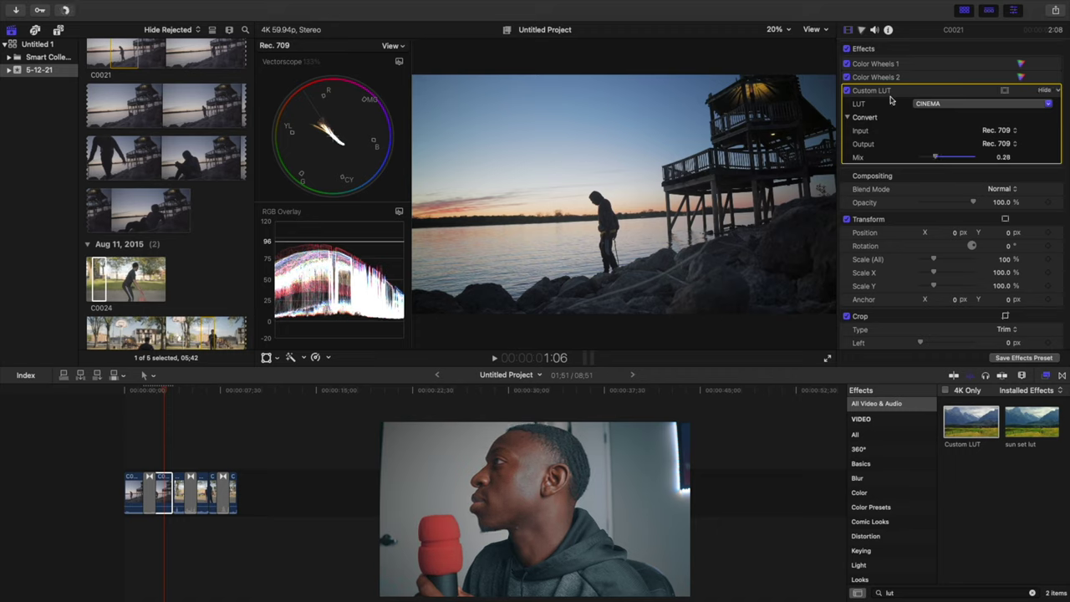
left_click_drag(935, 159, 933, 161)
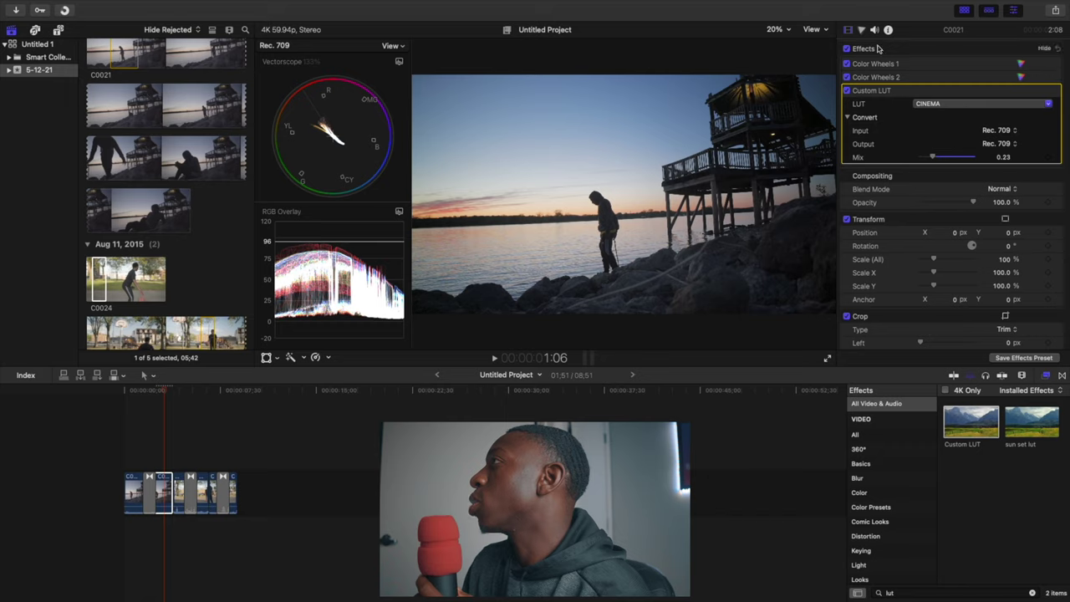
Raise the midtones saturation slightly in the clip's Color Wheels 2 correction
left_click(1020, 77)
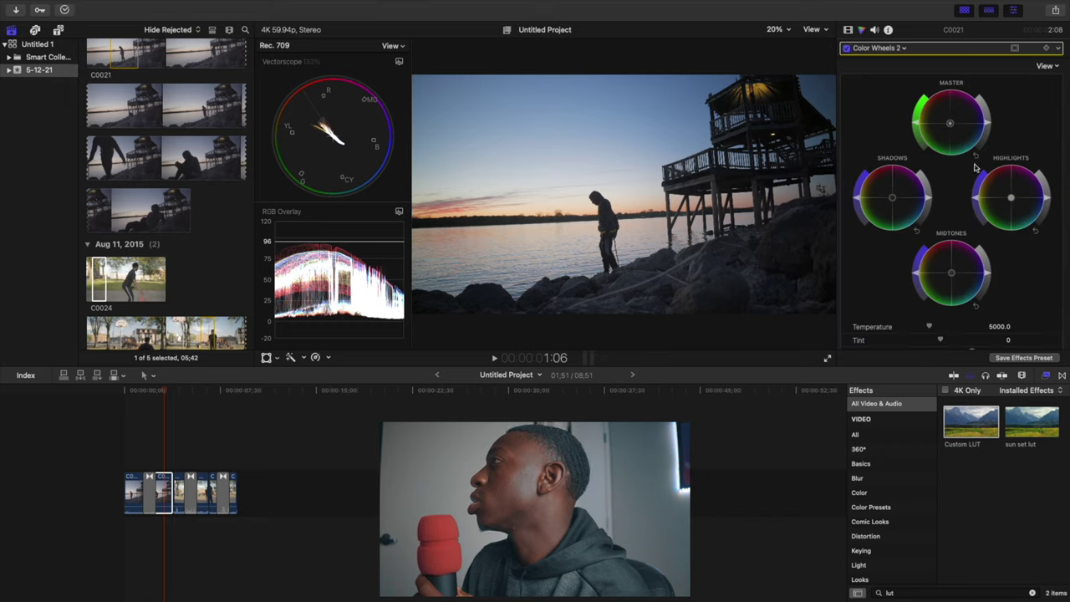
left_click_drag(916, 277, 916, 267)
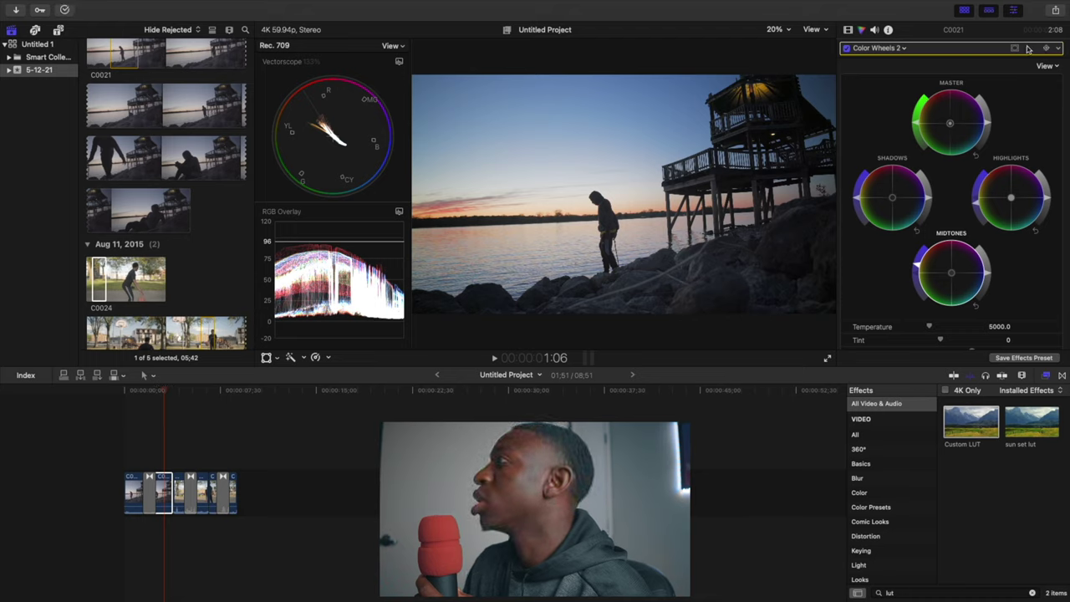
Add a Hue/Saturation Curves correction and slightly lower the blues on Hue vs Sat between control points at cyan and violet
left_click(903, 47)
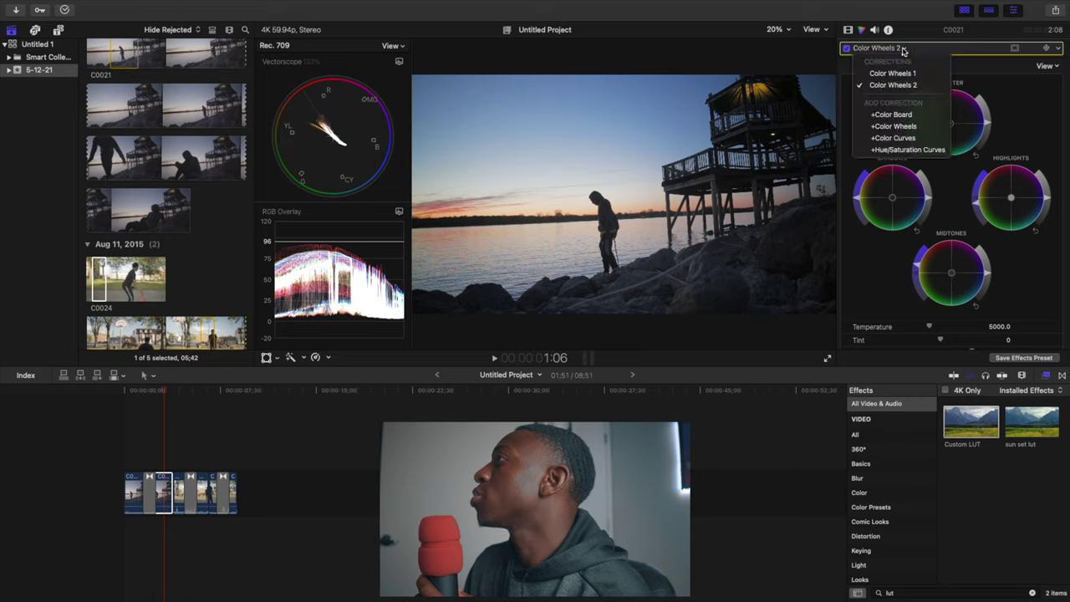
left_click(898, 150)
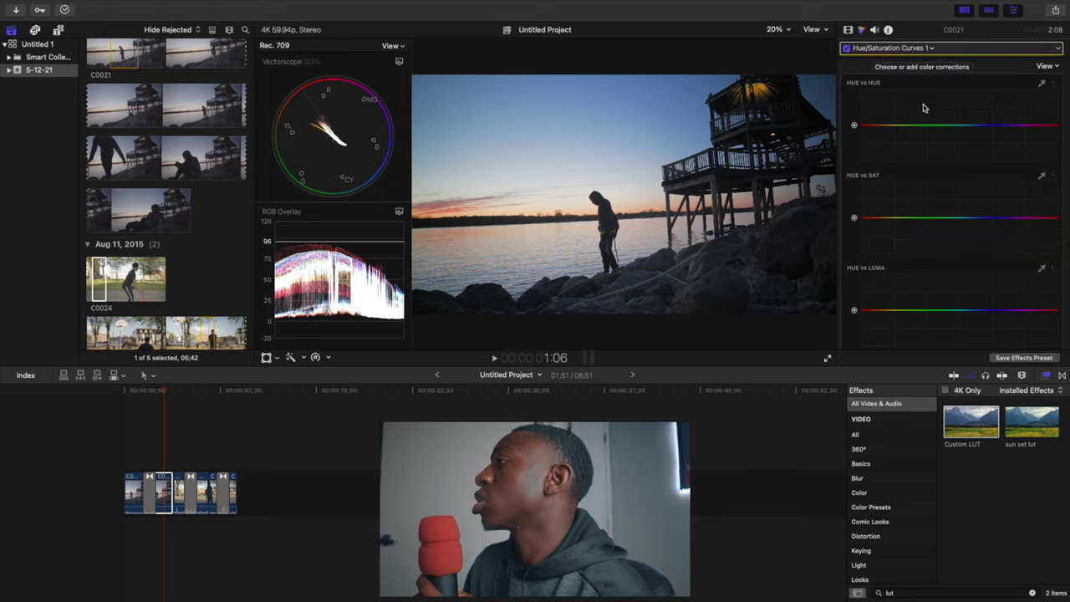
left_click(961, 218)
left_click(1002, 217)
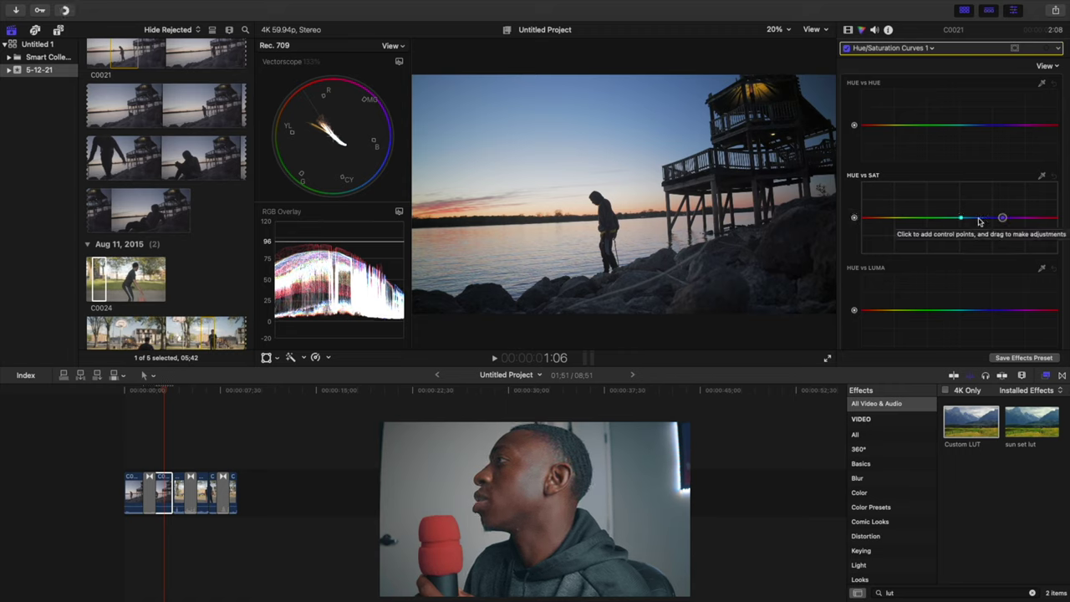
left_click_drag(980, 221, 981, 223)
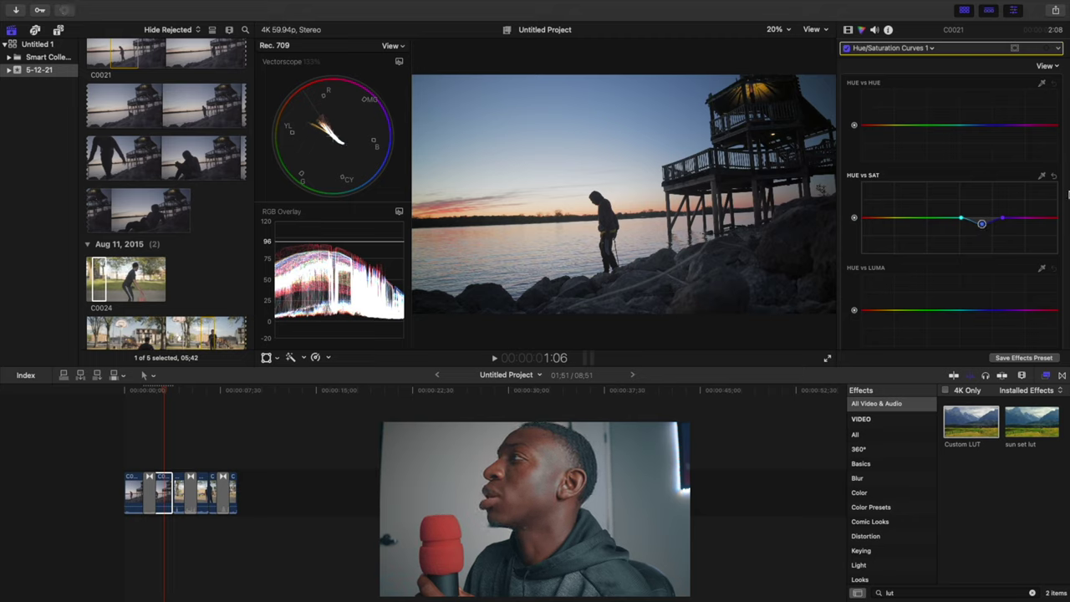
Switch the Hue/Saturation Curves correction off and on repeatedly to compare the clip with and without it
left_click(846, 48)
left_click(846, 48)
left_click(847, 48)
left_click(846, 47)
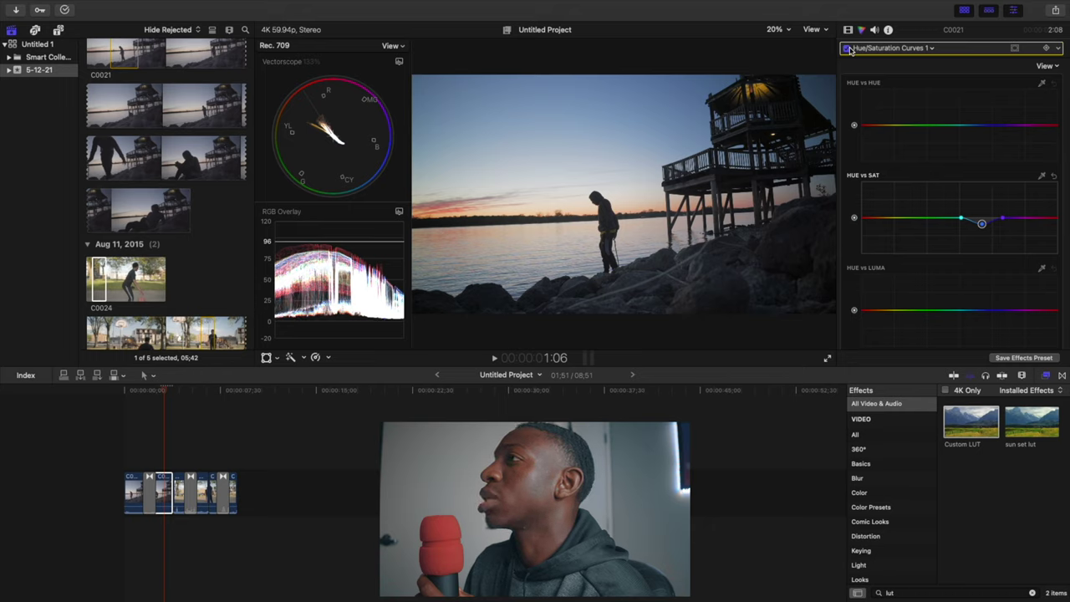
left_click(847, 48)
left_click(847, 48)
left_click(847, 48)
left_click(847, 48)
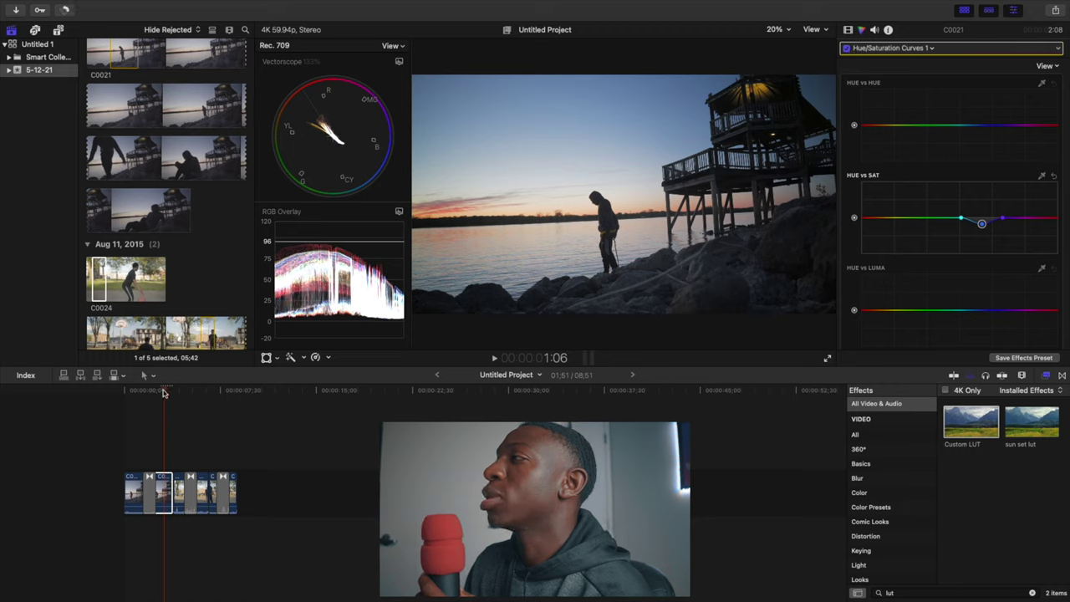
Play the timeline from its start through the ungraded and graded sunset clips into the basketball clip
left_click_drag(164, 393, 93, 394)
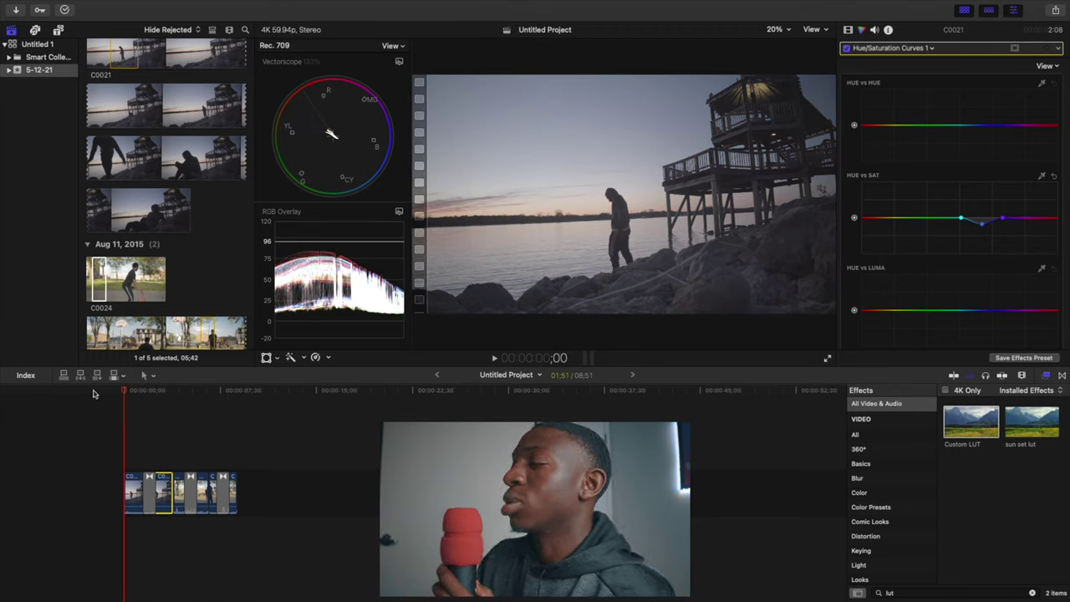
key("space")
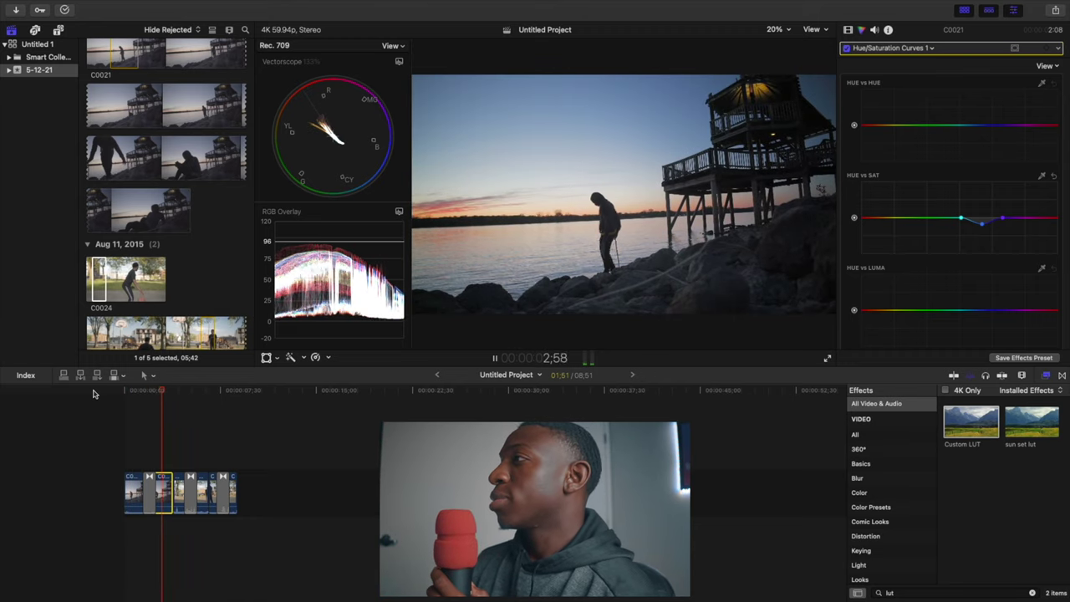
key("space")
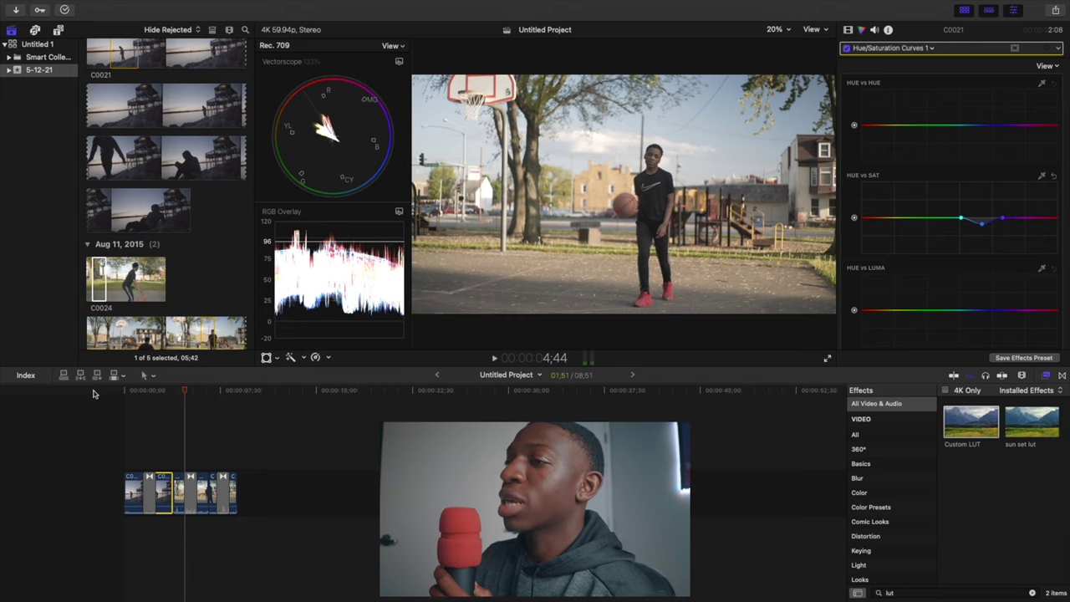
Grade the basketball clip with color wheels: lower highlights brightness, raise midtones brightness slightly, and increase saturation in midtones, shadows and highlights
mouse_move(184, 393)
left_mouse_down()
mouse_move(126, 402)
mouse_move(179, 402)
left_mouse_up()
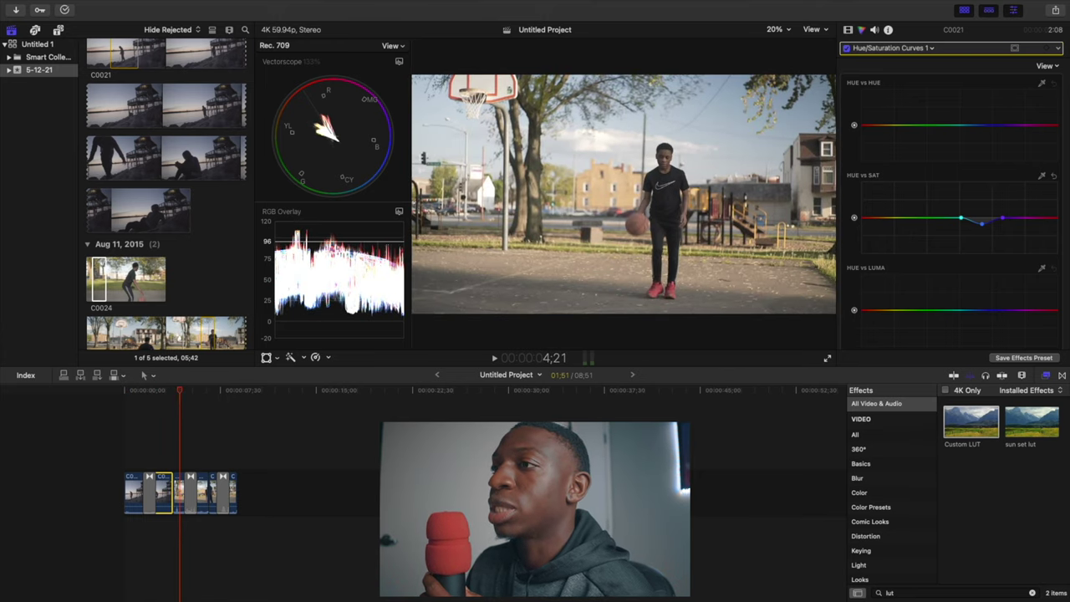
left_click(184, 488)
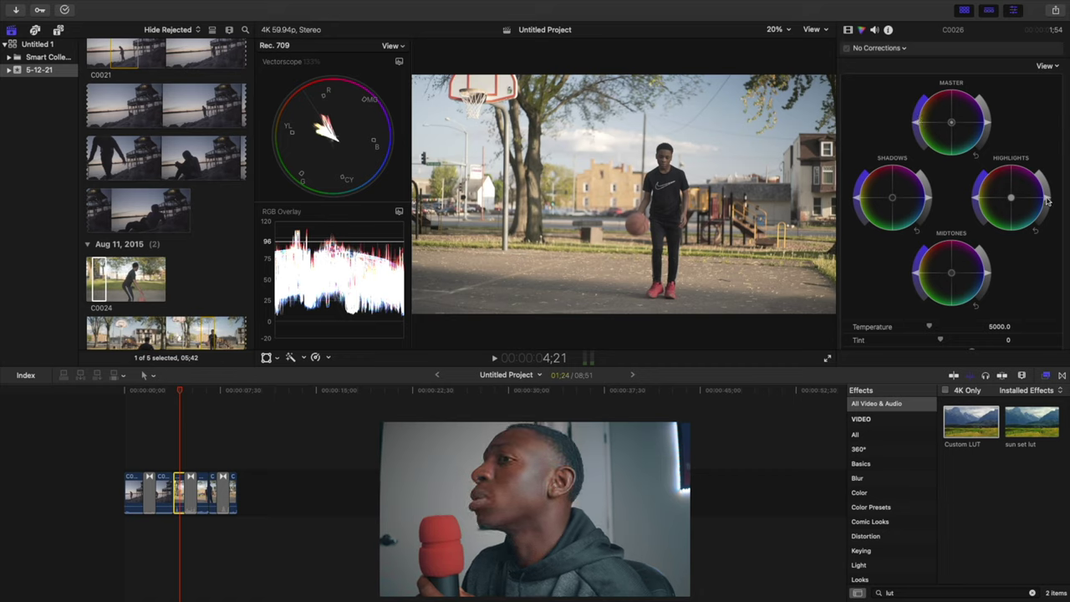
left_click_drag(1045, 201, 1044, 211)
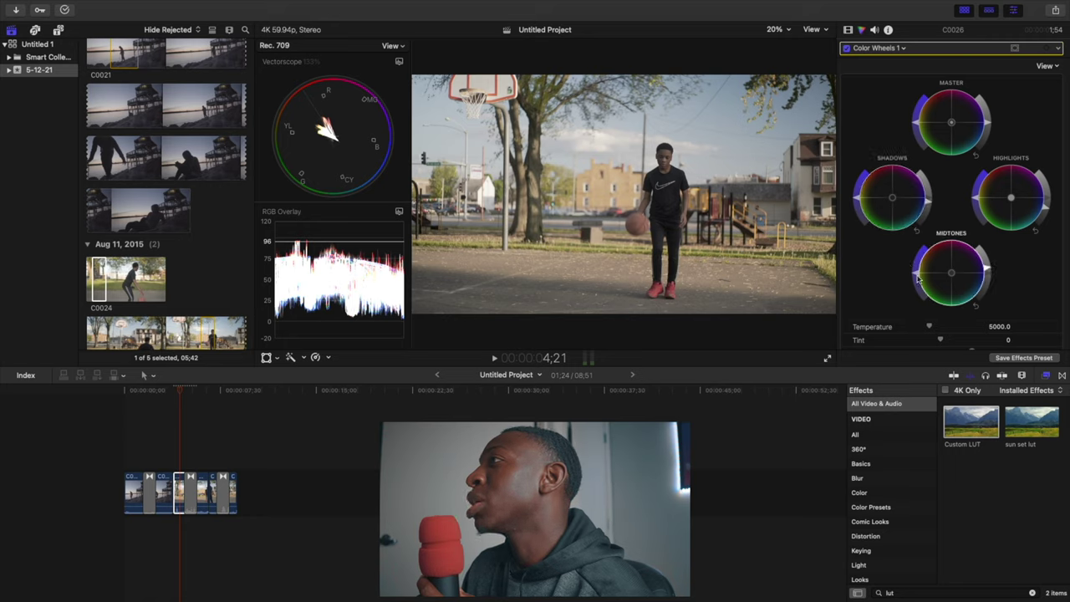
left_click_drag(917, 276, 919, 263)
left_click_drag(856, 201, 856, 197)
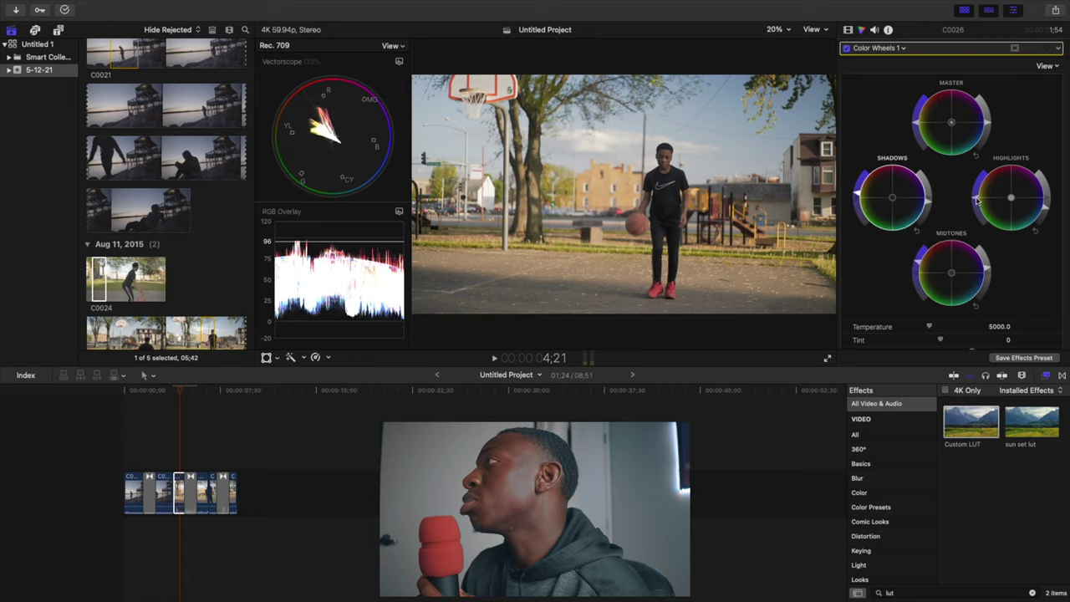
left_click_drag(977, 195, 977, 192)
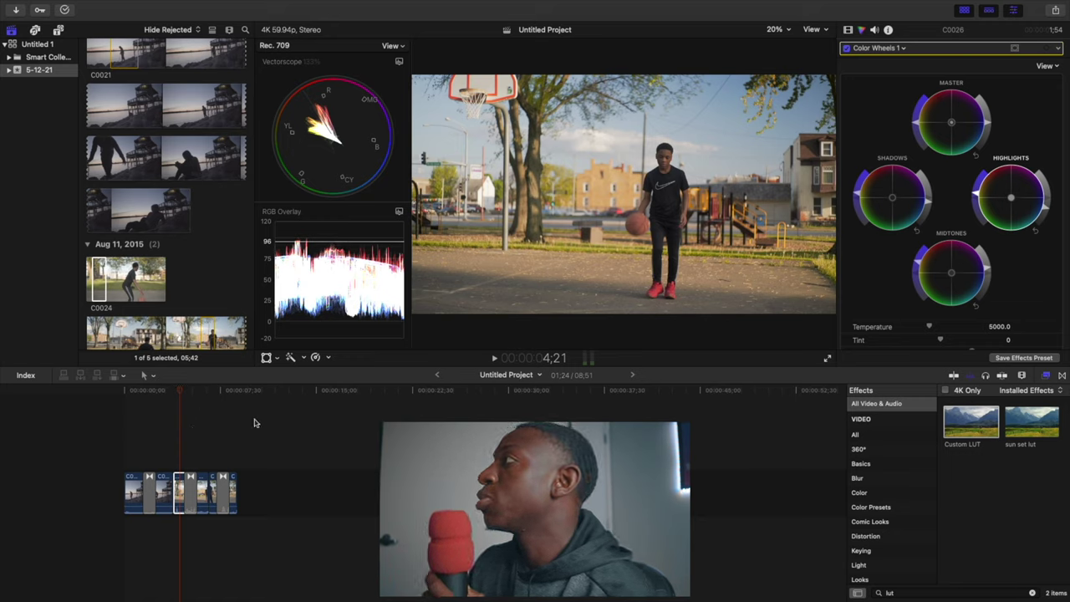
Switch the basketball clip's effects off and on in the video inspector to compare it with and without the correction
left_click(847, 31)
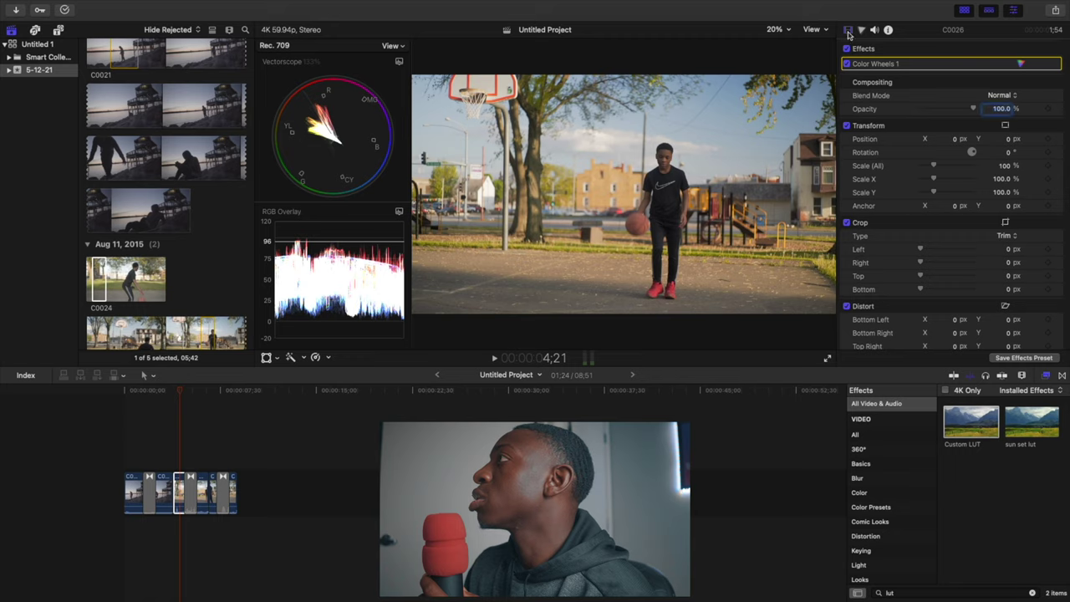
left_click(846, 64)
left_click(847, 49)
left_click(846, 49)
left_click(847, 49)
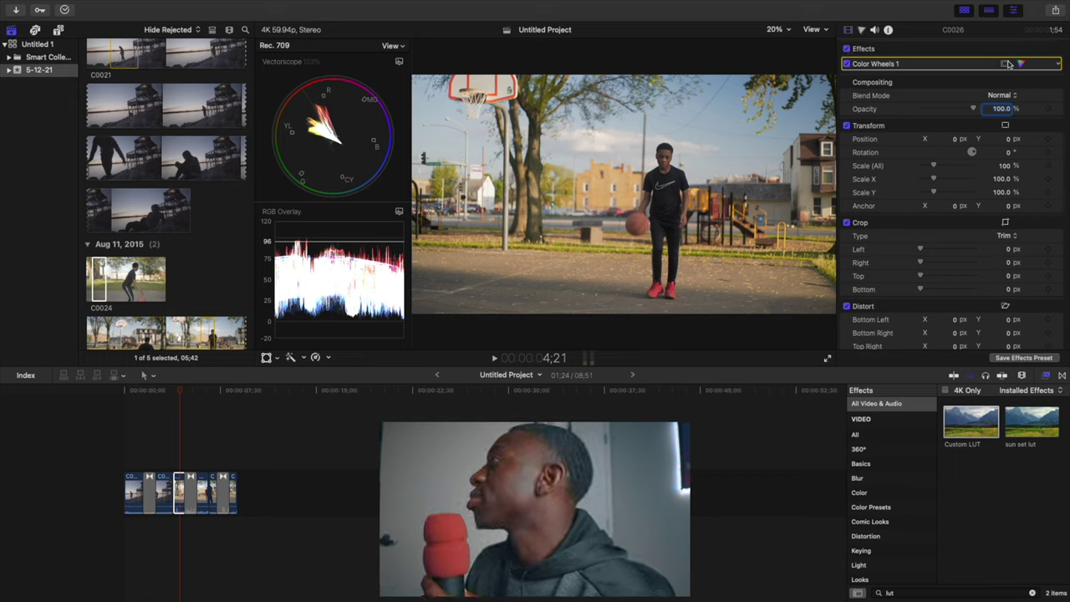
left_click(908, 67)
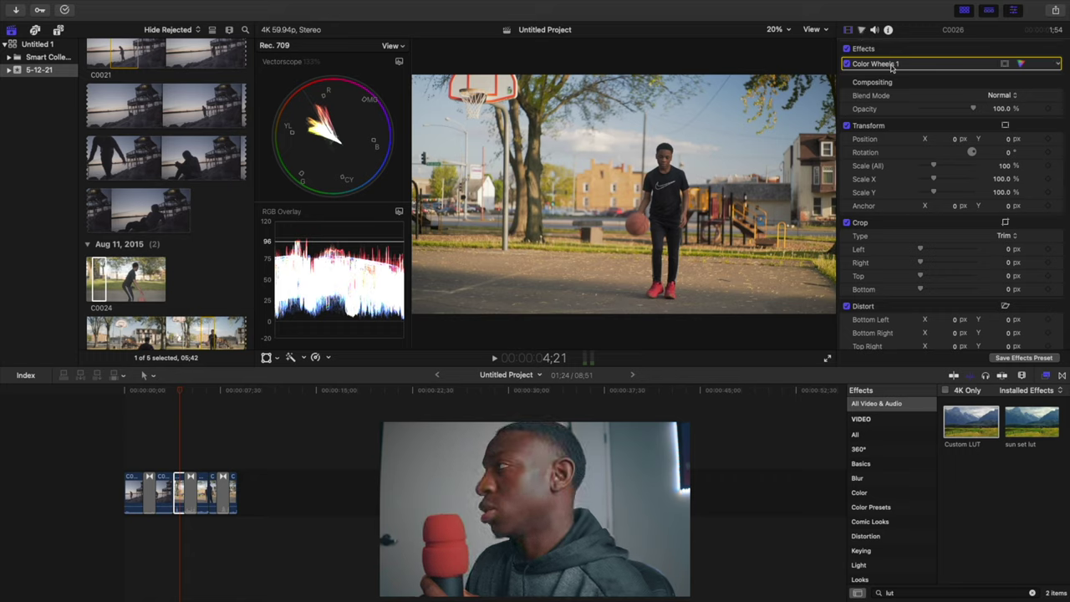
Add a second Color Wheels correction and a Hue/Saturation Curves correction to the basketball clip
left_click(862, 31)
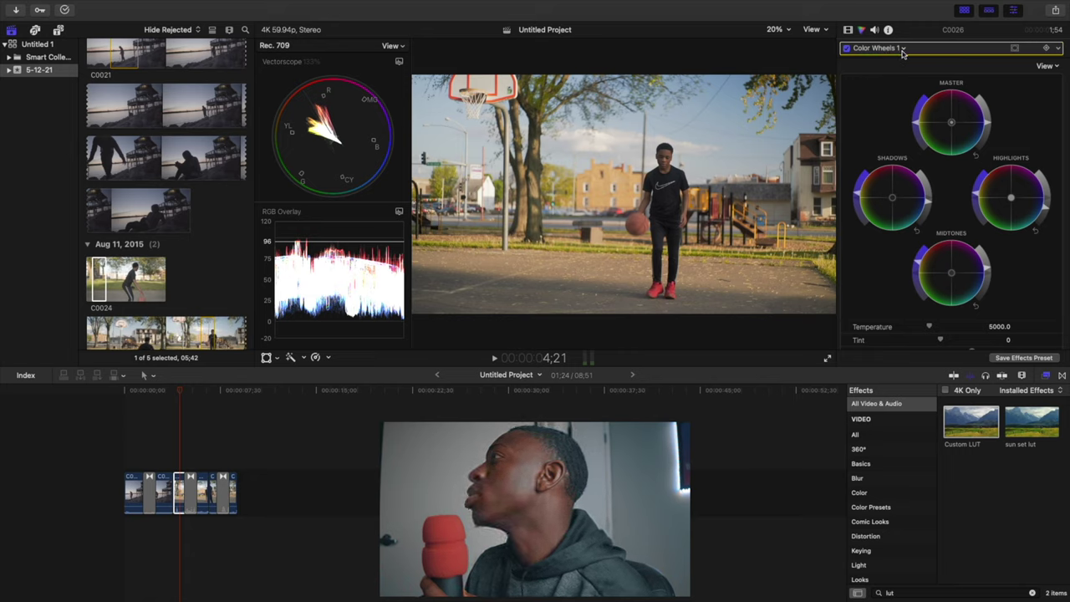
left_click(902, 50)
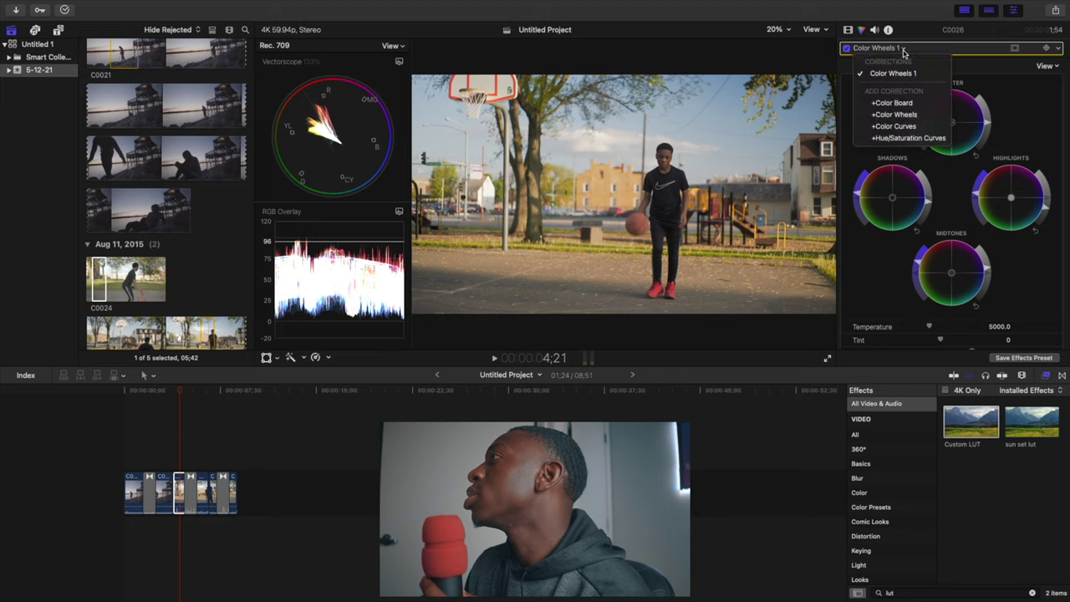
left_click(896, 114)
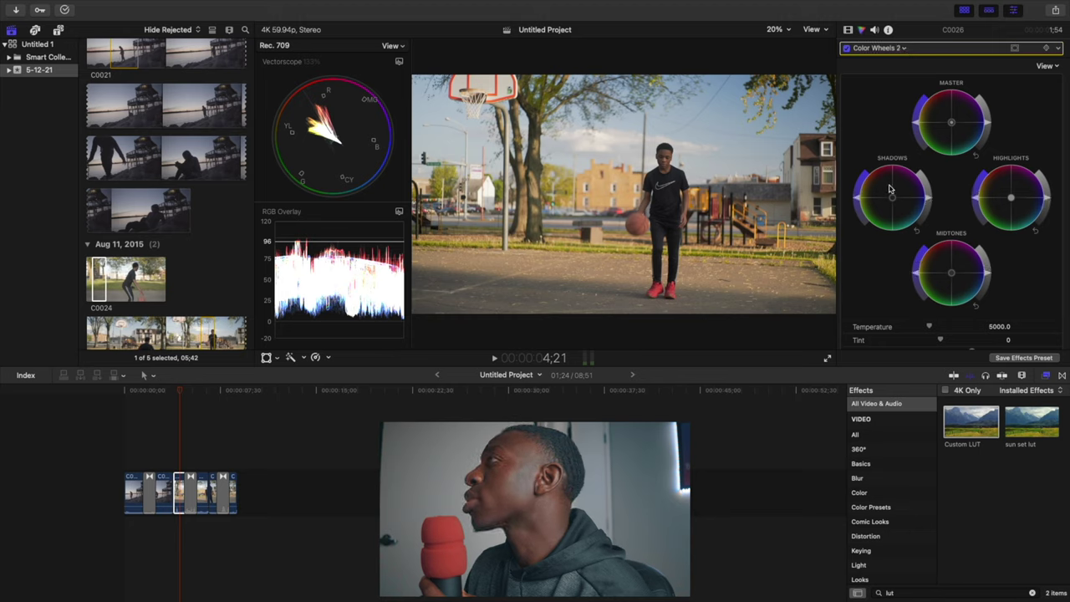
left_click(902, 50)
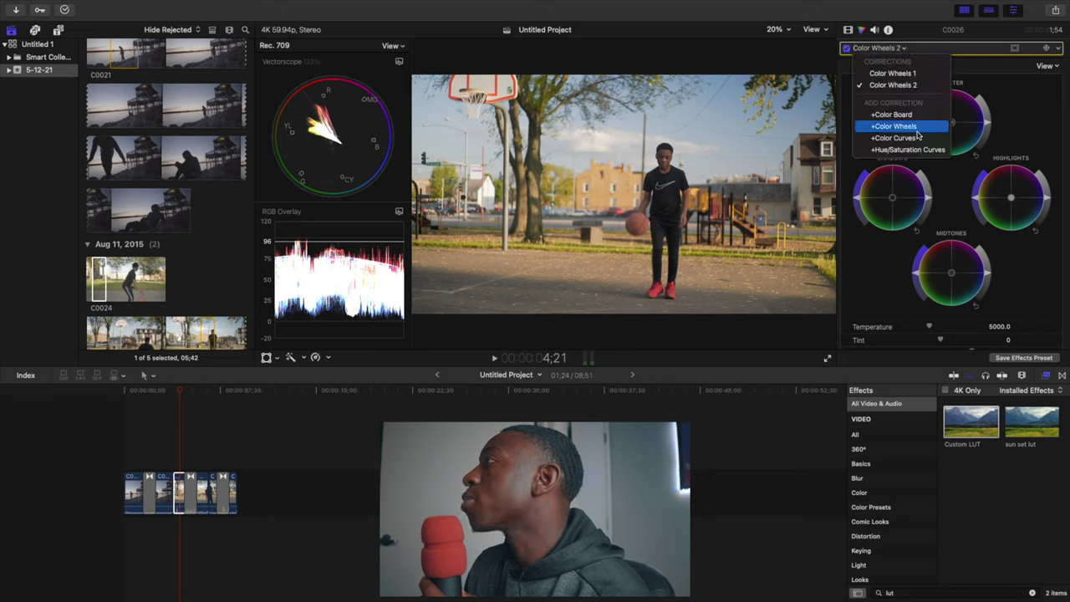
left_click(914, 152)
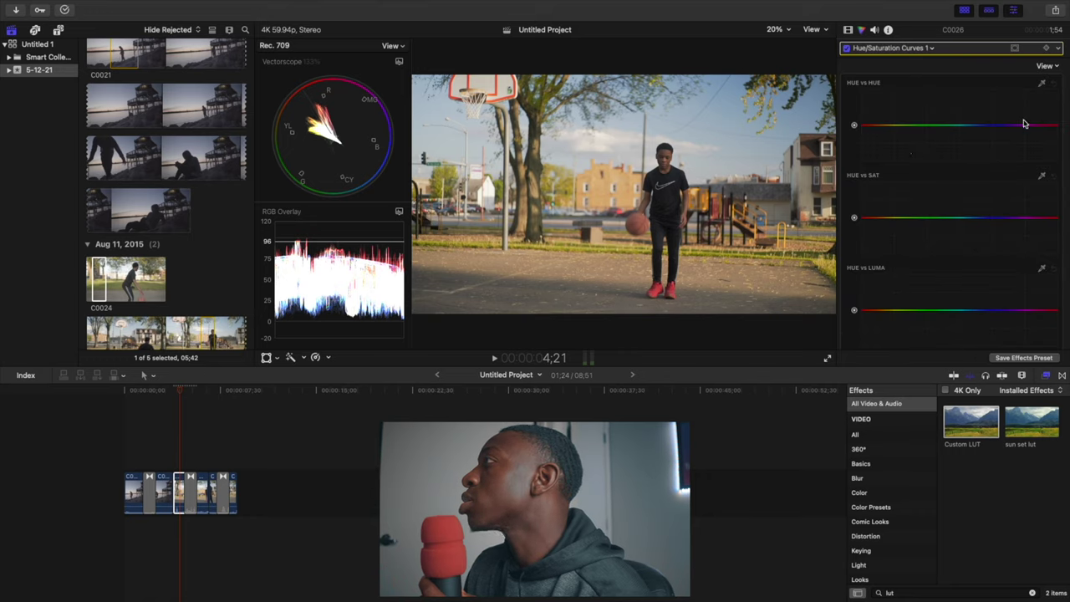
Sample the player's face with the Hue vs Hue eyedropper and test the skin tone's control point
left_click(1041, 84)
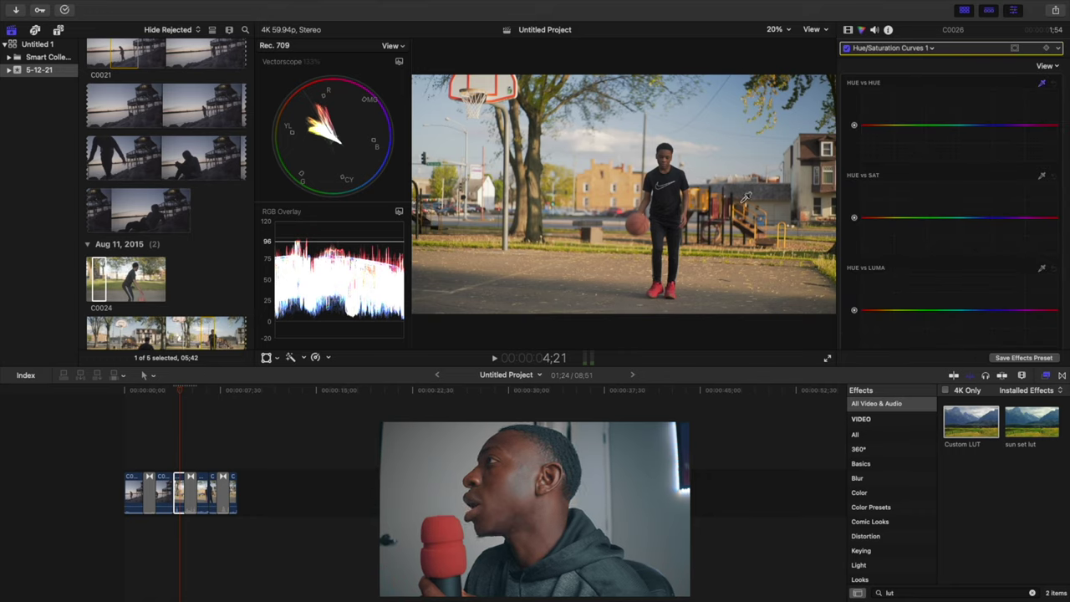
left_click(670, 153)
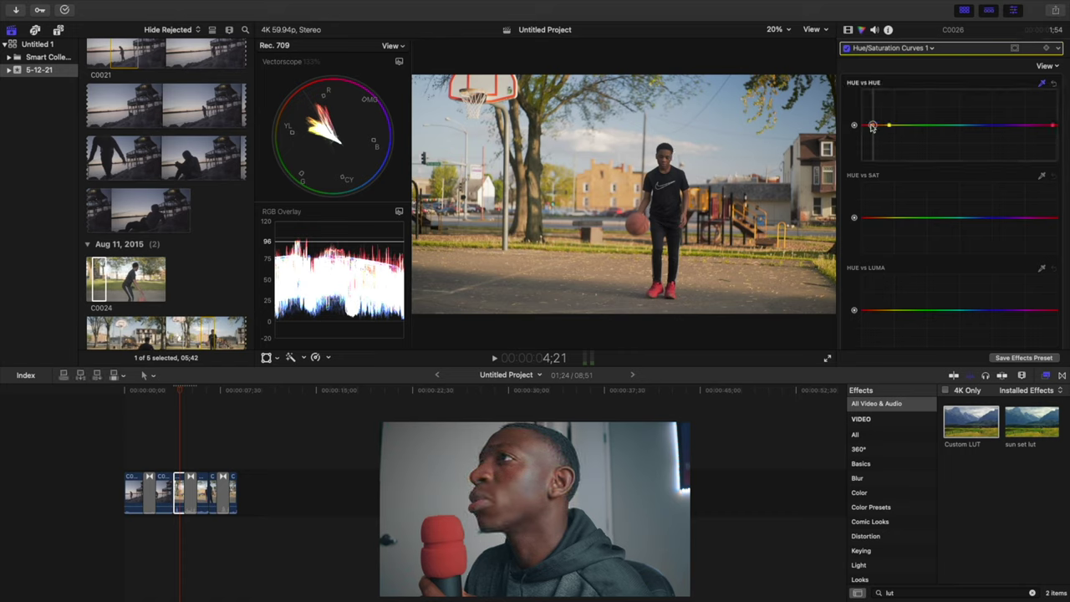
left_click_drag(873, 126, 872, 125)
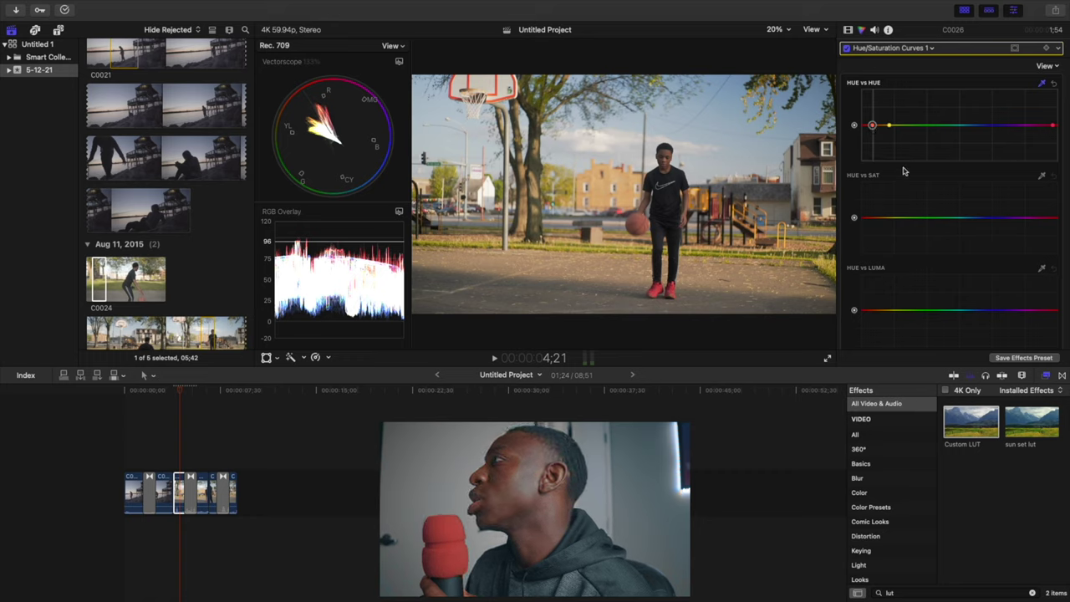
Sample the player's face for the Hue vs Luma curve and raise the skin tone's control point slightly
scroll(923, 269, "down", 2)
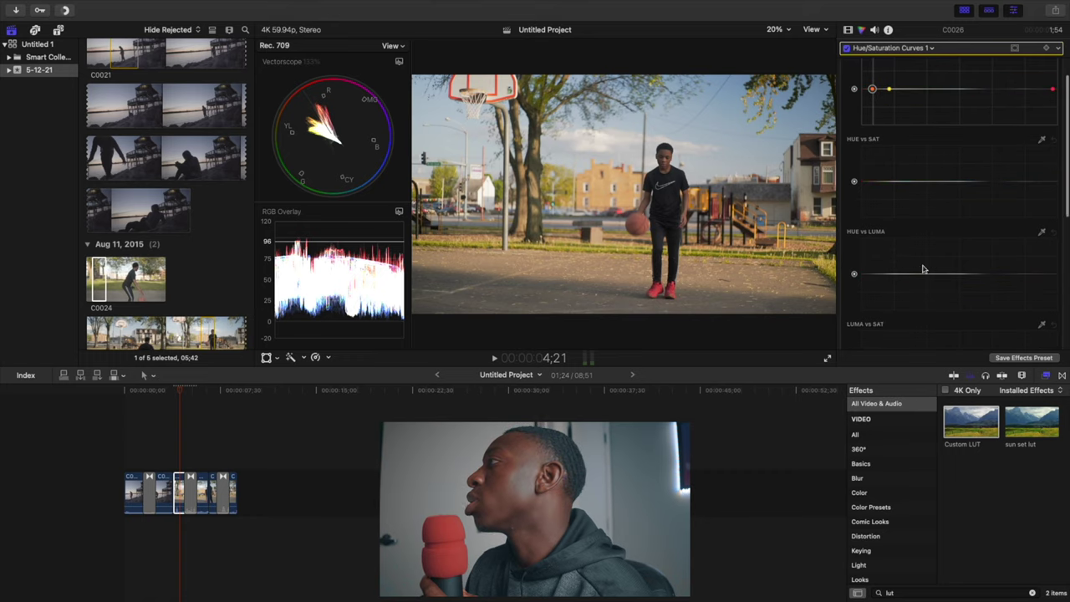
left_click(1041, 231)
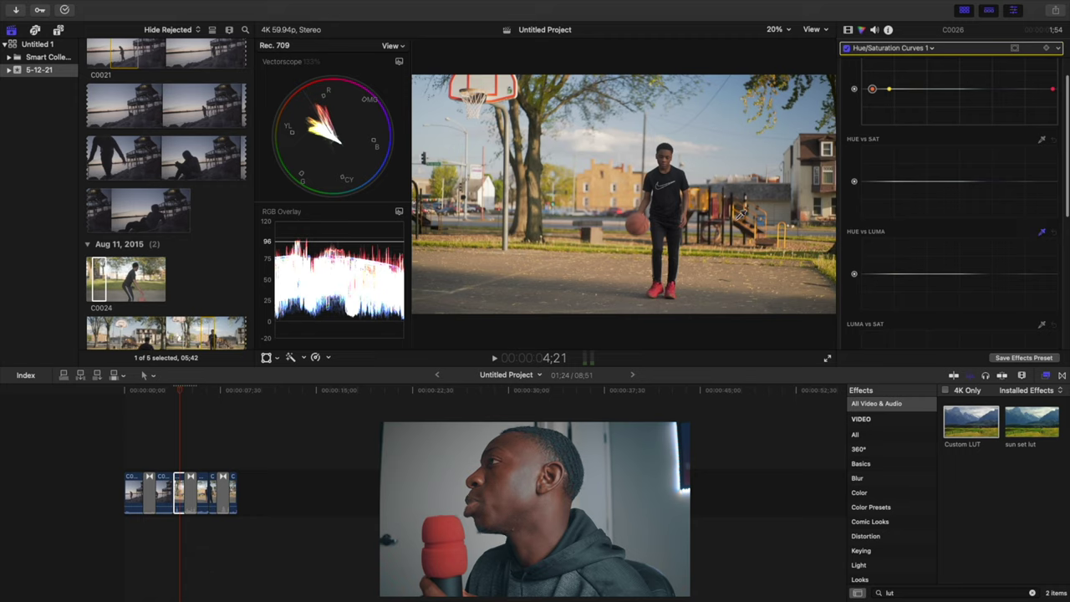
left_click(666, 153)
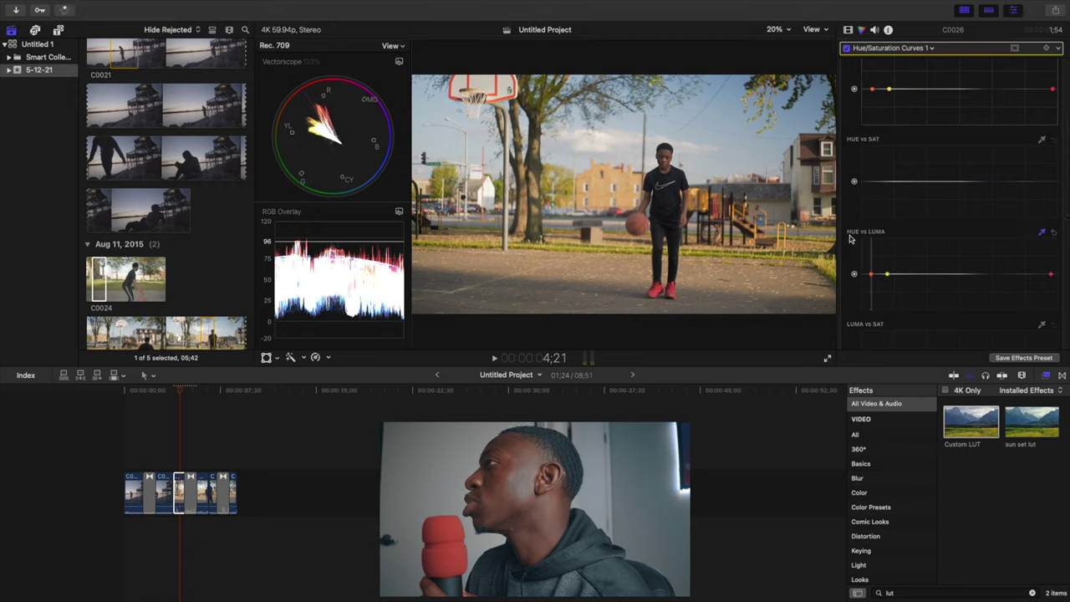
left_click(871, 273)
left_click_drag(871, 274, 871, 268)
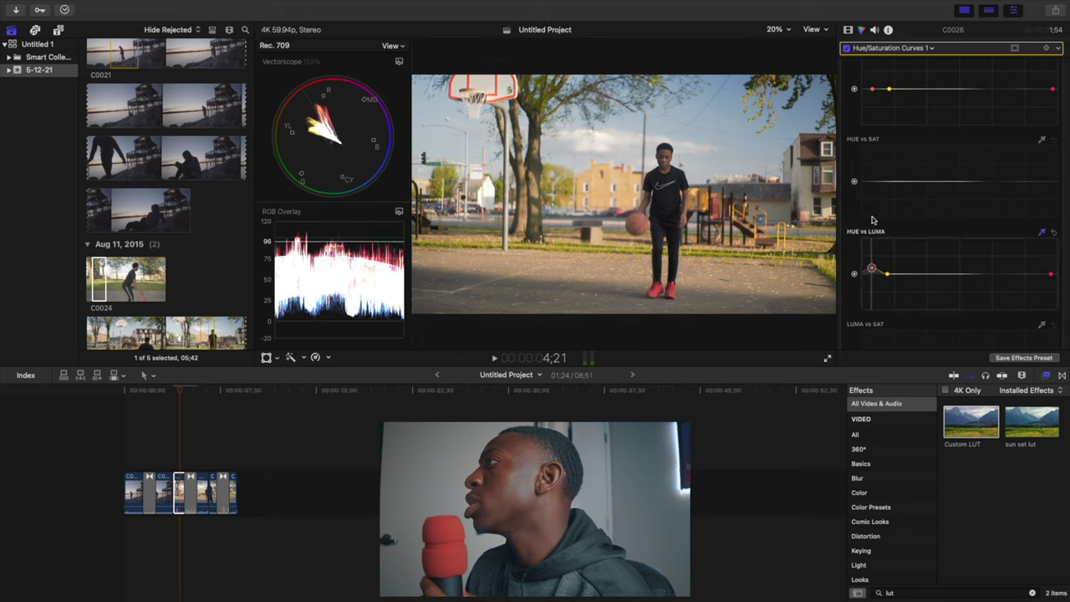
Sample the player's face for the Hue vs Sat curve and raise the skin tone's control point to boost its saturation
scroll(875, 232, "up", 2)
left_click(1040, 175)
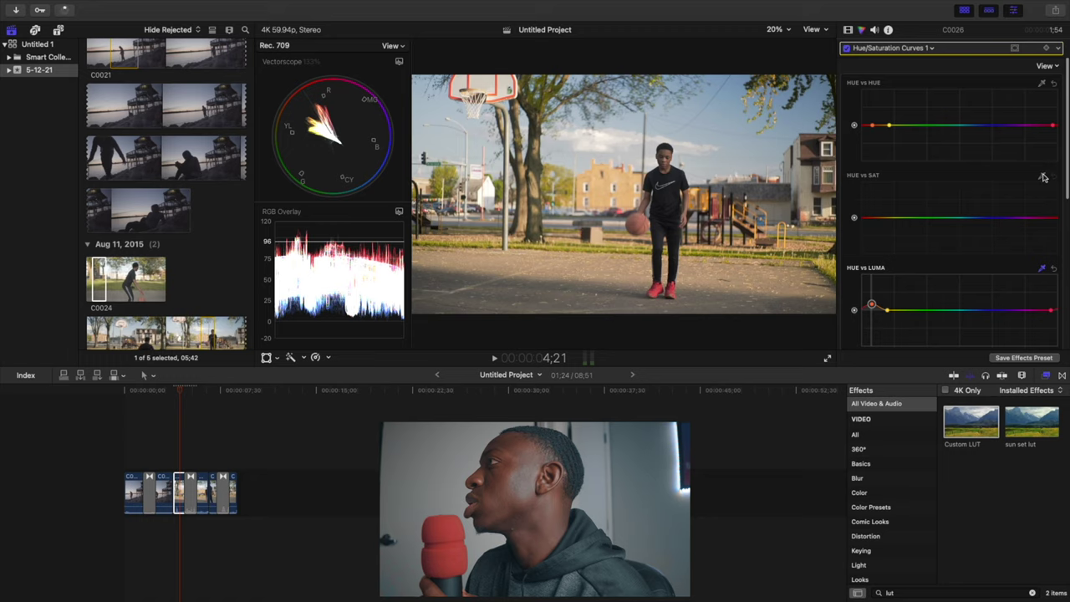
left_click(669, 148)
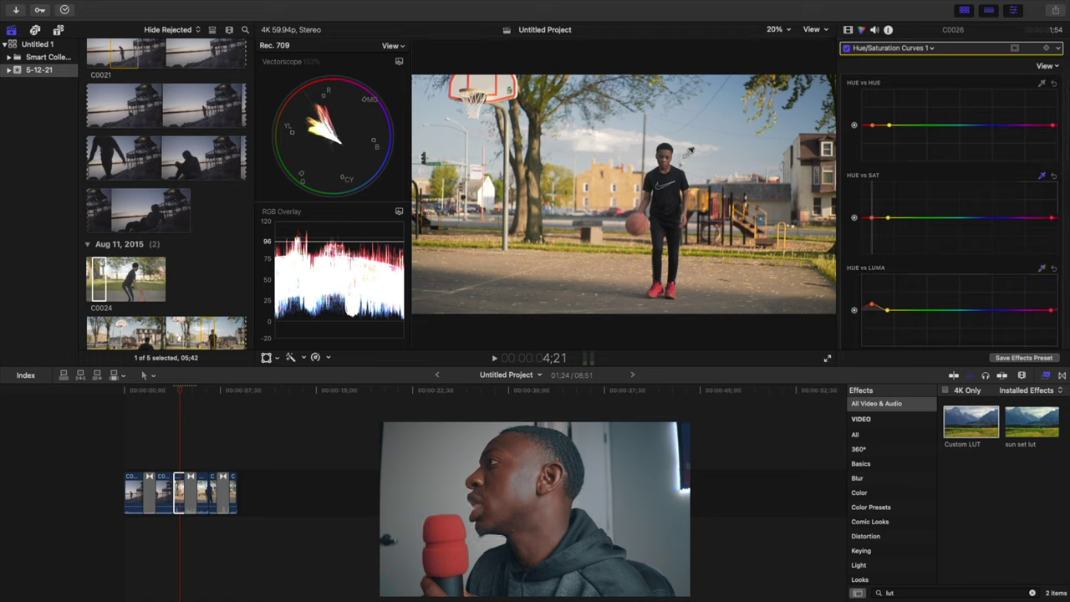
left_click_drag(873, 220, 872, 211)
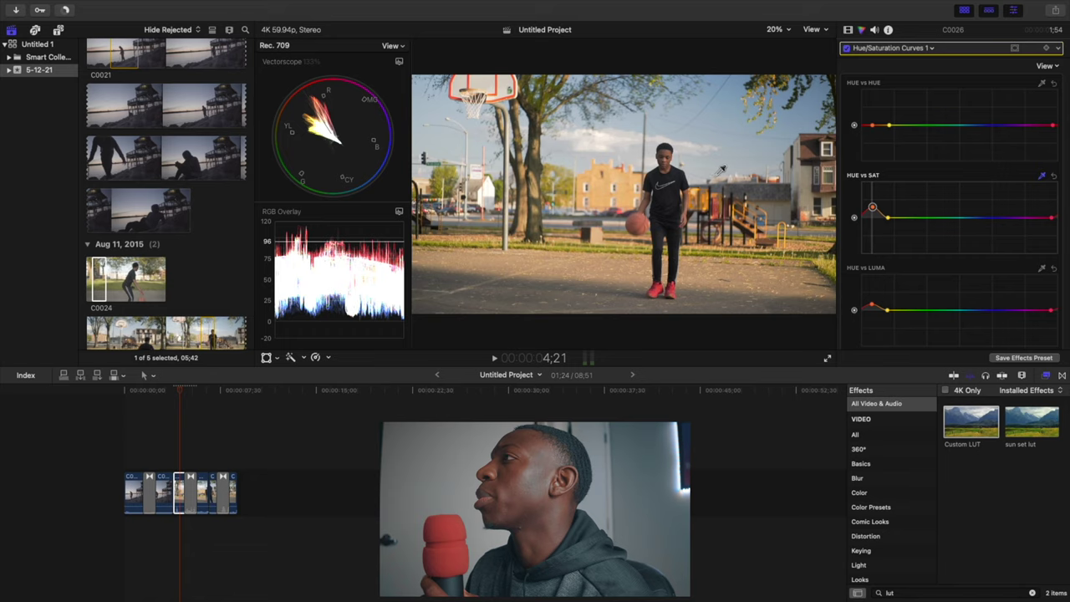
scroll(940, 153, "down", 1)
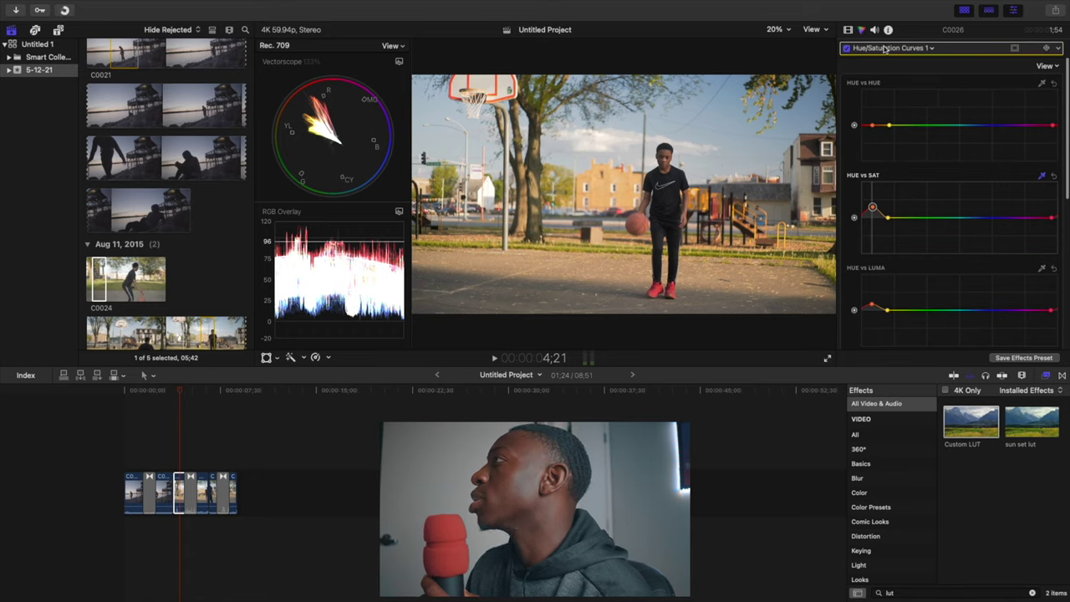
Add a color mask to the Color Wheels 2 correction and sample the skin tone on the player's face
left_click(913, 48)
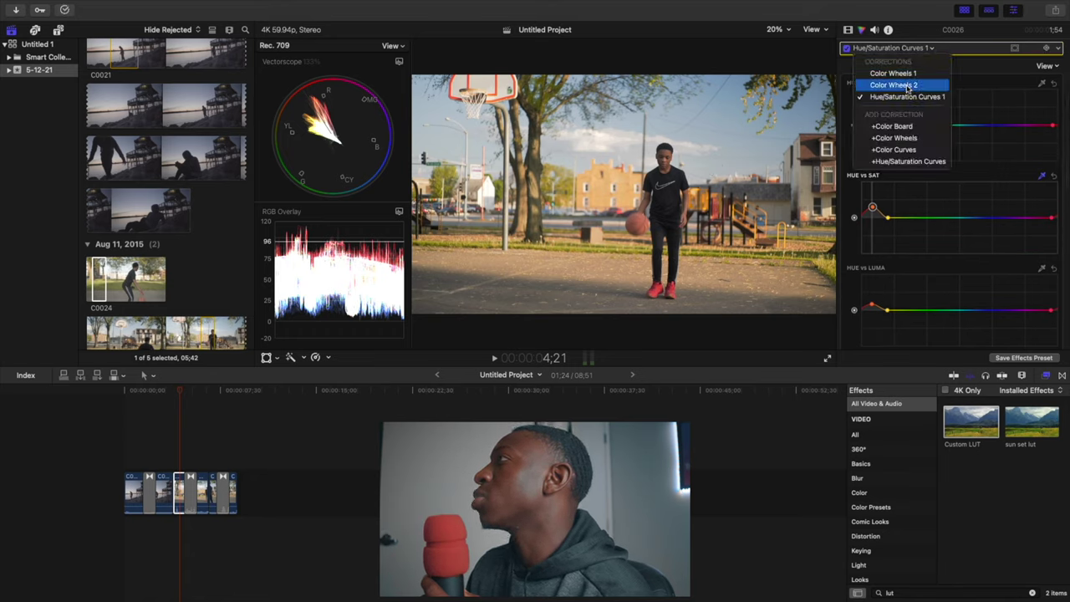
left_click(894, 85)
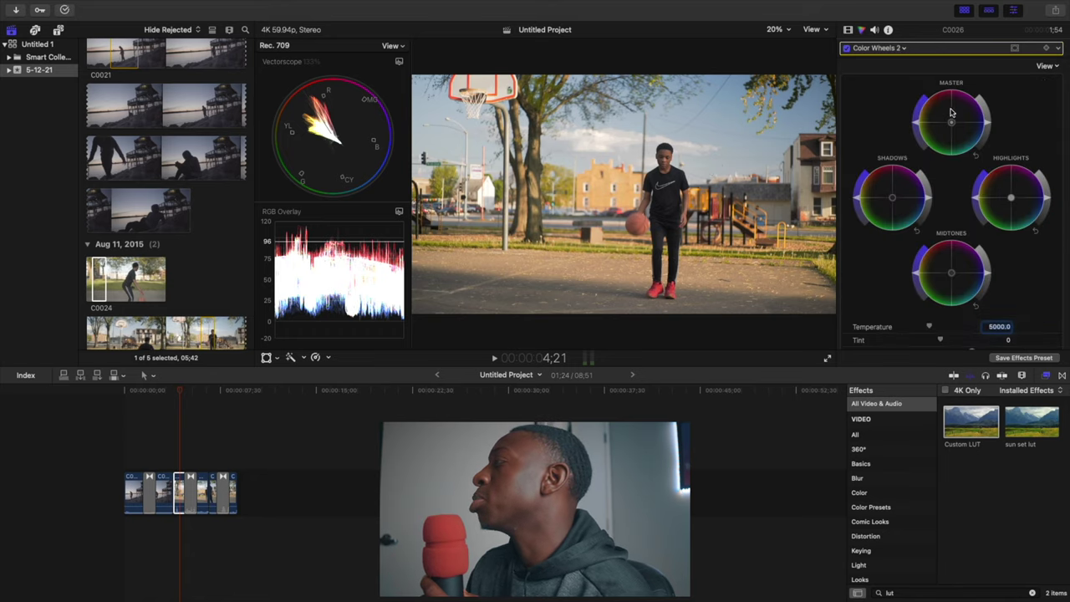
left_click(1014, 47)
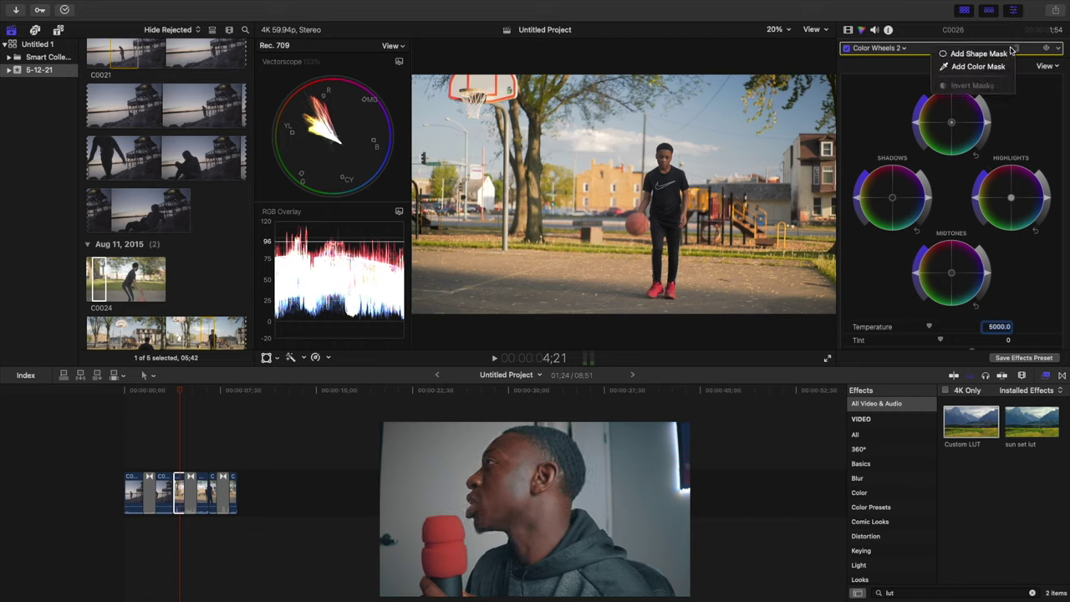
left_click(945, 67)
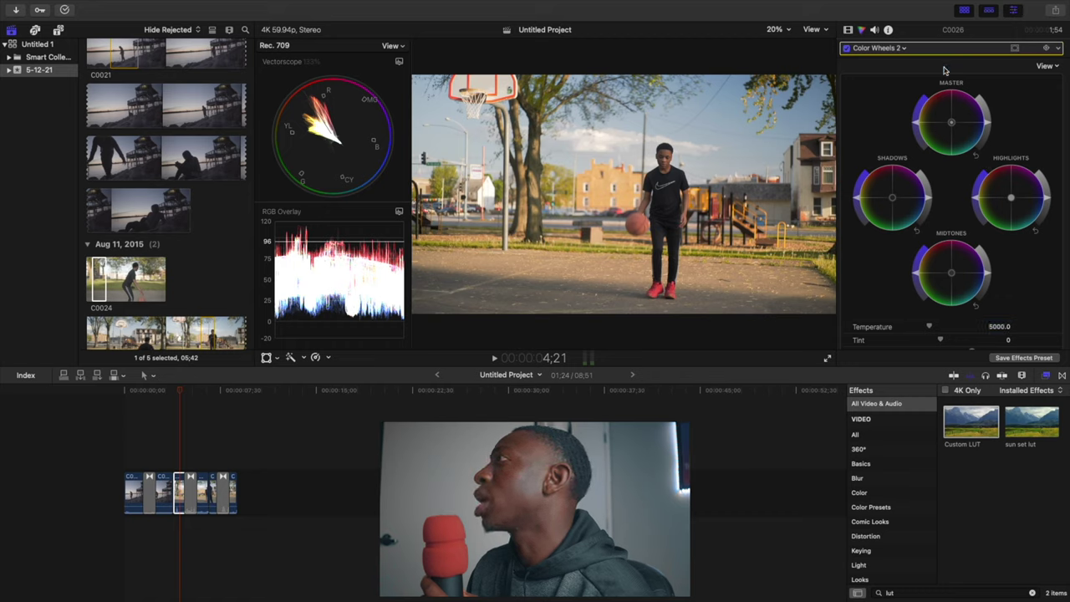
left_click(1015, 49)
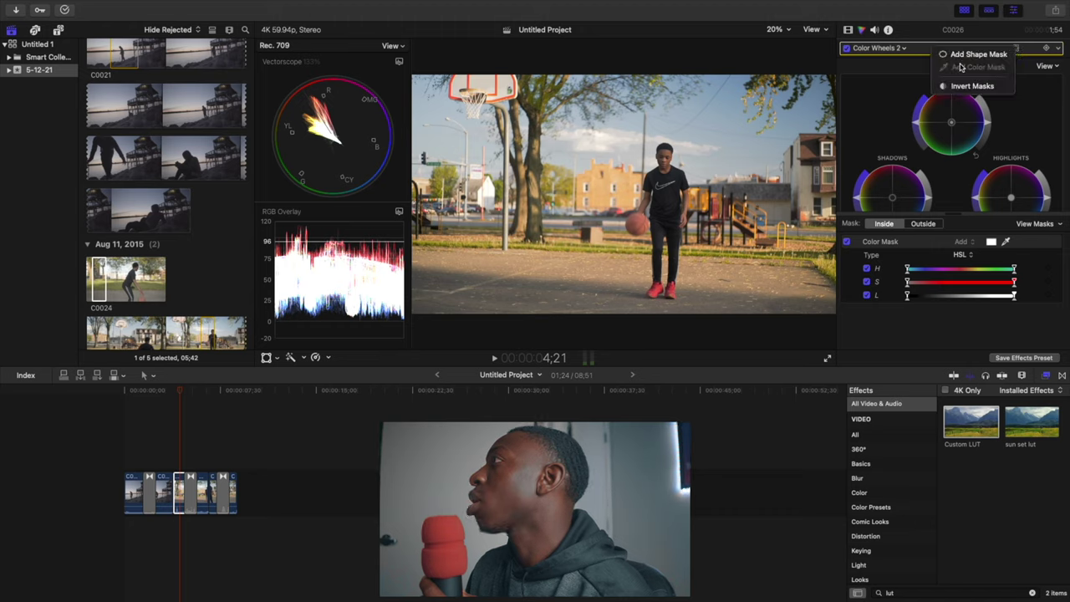
left_click(897, 88)
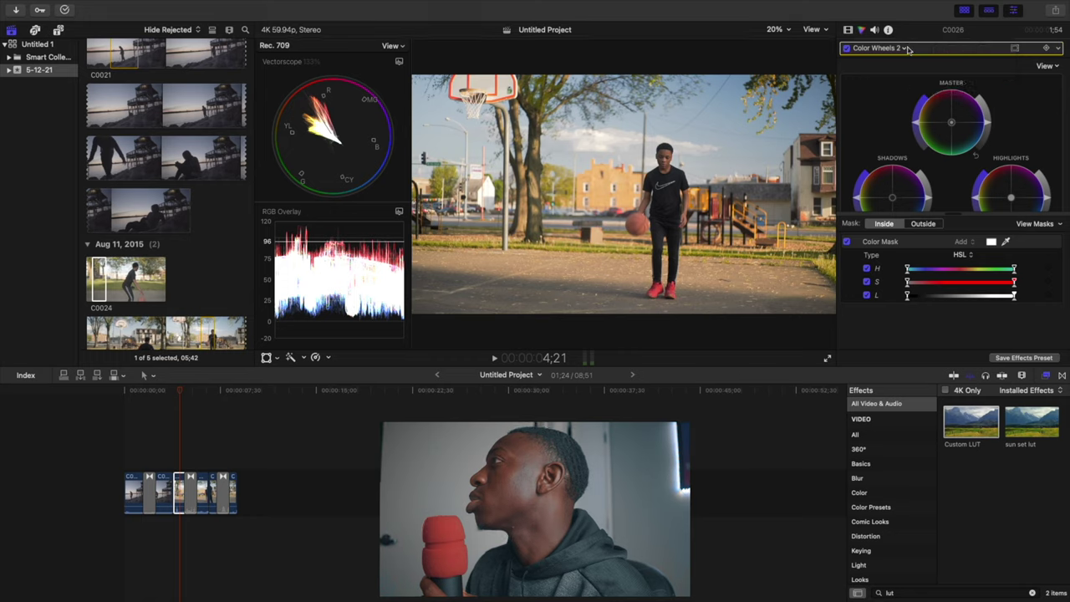
left_click(1016, 48)
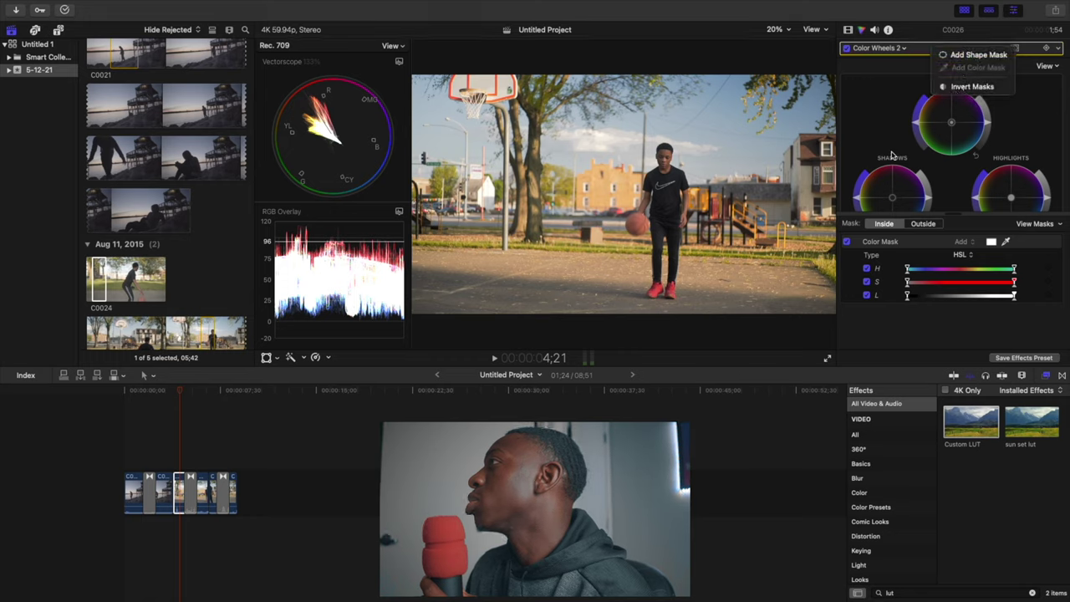
left_click(1005, 243)
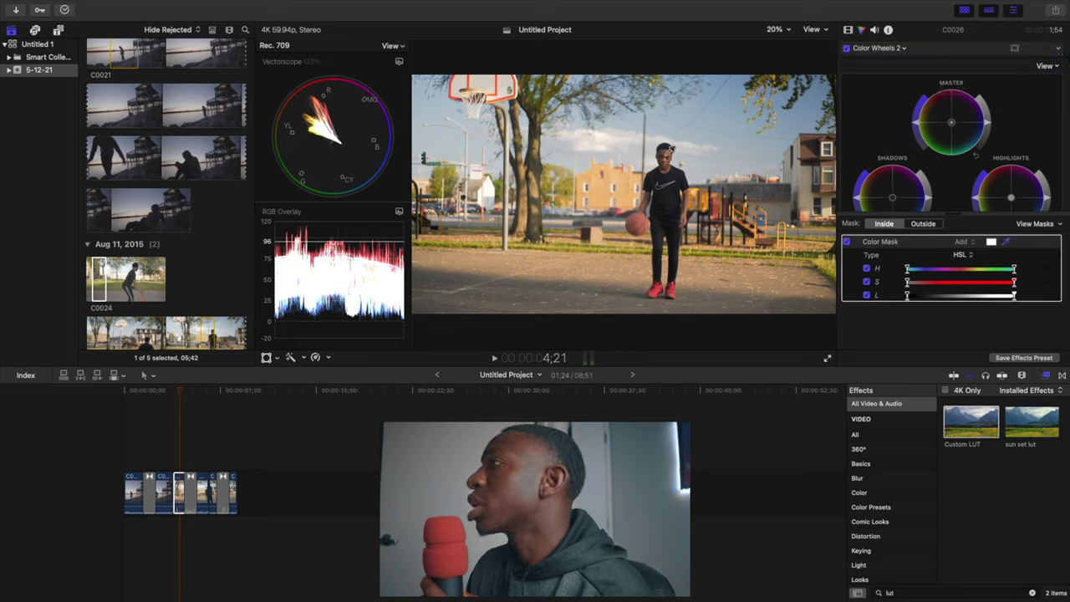
left_click_drag(670, 148, 672, 148)
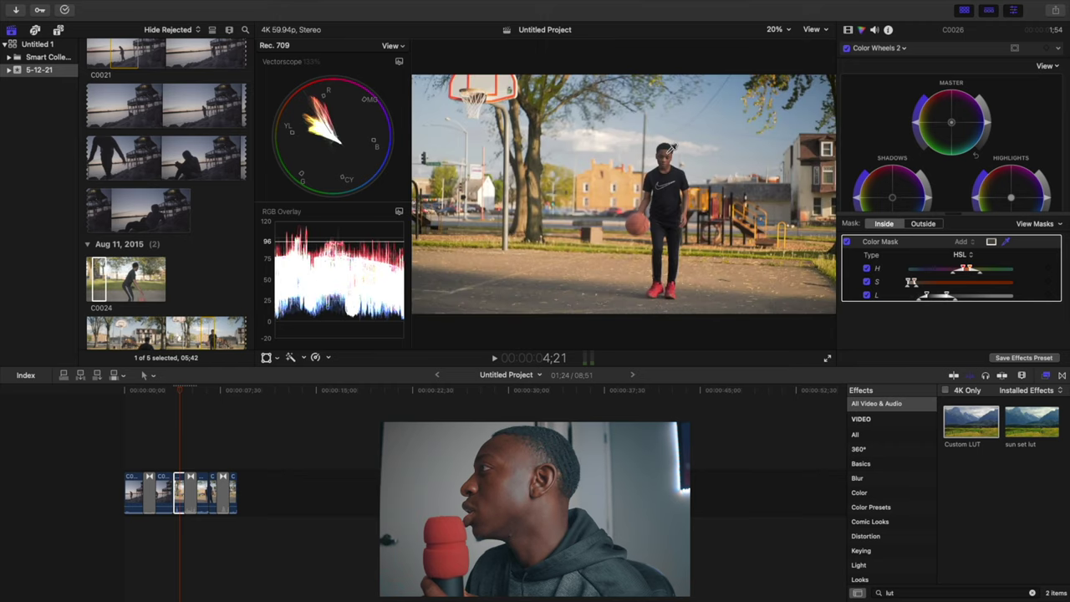
Display the color mask in black and white and refine its hue, saturation and luma ranges around the player's skin
left_click(1034, 223)
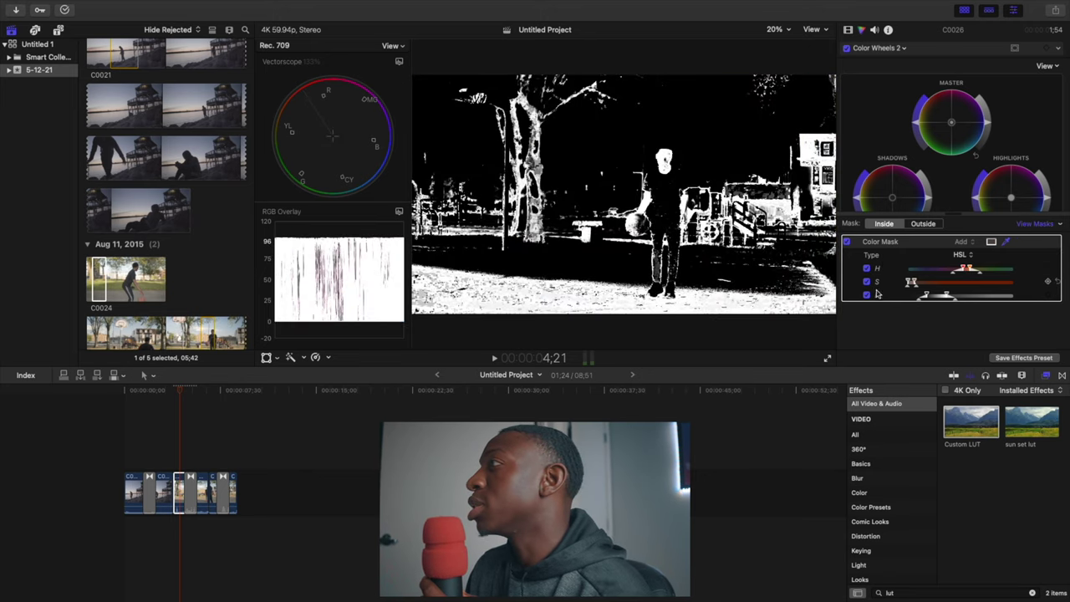
mouse_move(912, 282)
left_mouse_down()
mouse_move(926, 282)
mouse_move(913, 282)
left_mouse_up()
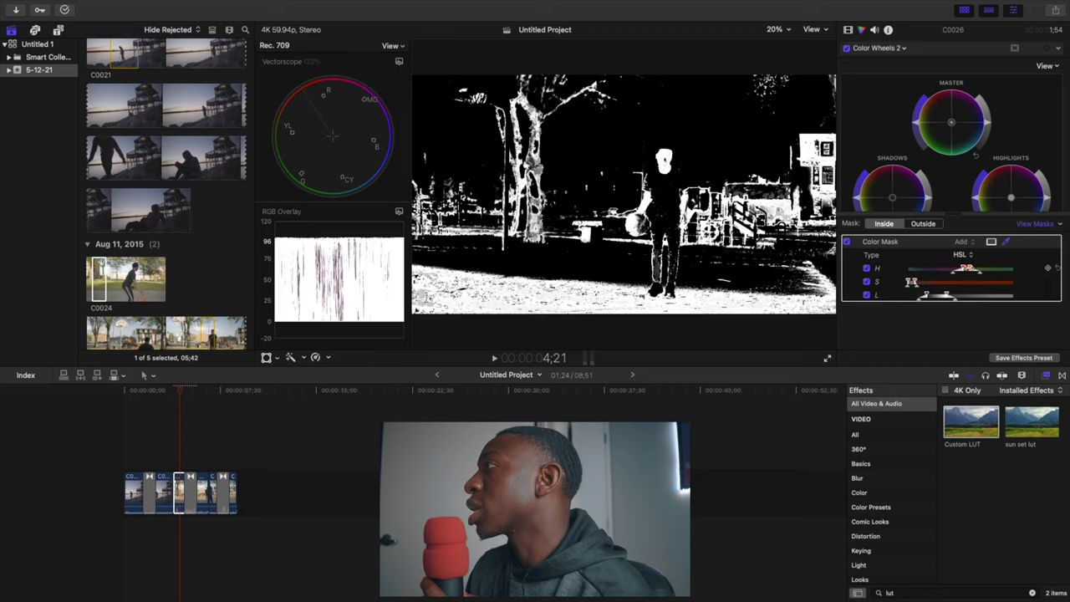
mouse_move(976, 269)
left_mouse_down()
mouse_move(952, 269)
mouse_move(967, 270)
left_mouse_up()
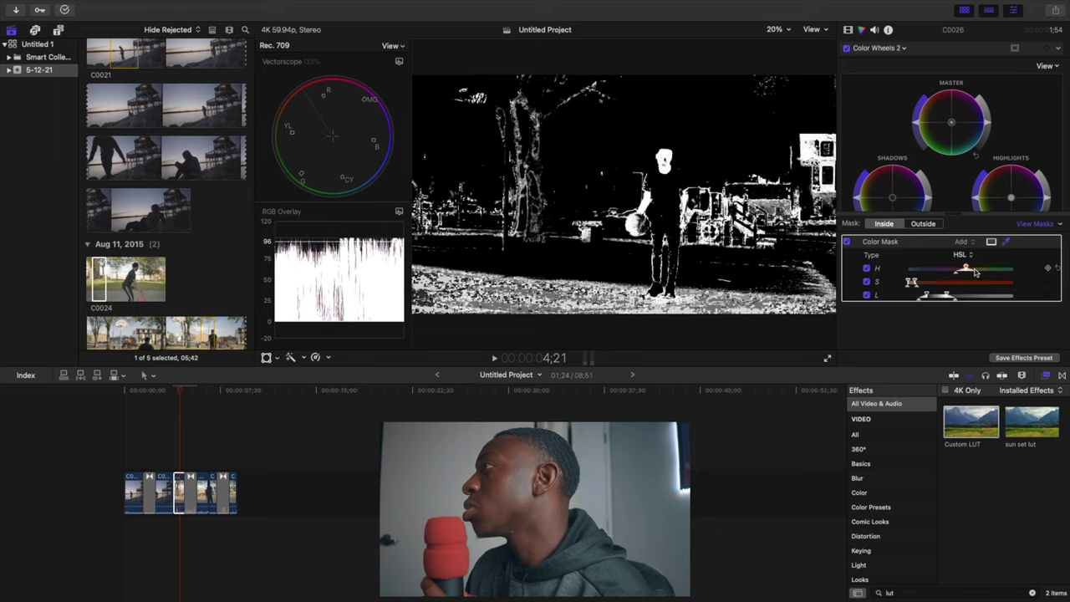
left_click_drag(976, 274, 961, 297)
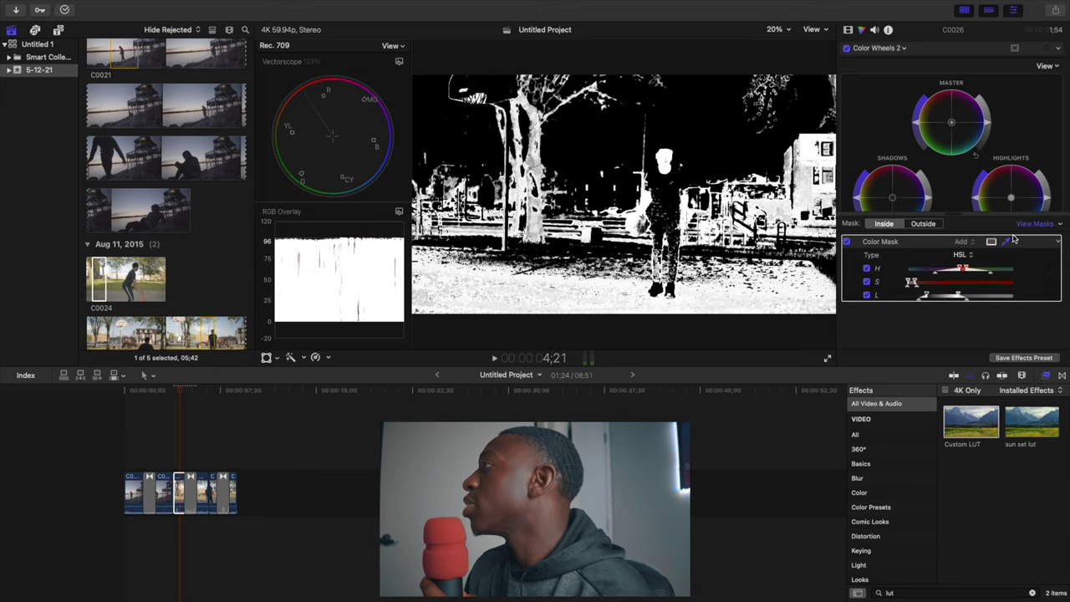
Return to the normal picture, target the area outside the mask, and shift the master wheel's color toward cyan-blue
left_click(1038, 224)
left_click(923, 225)
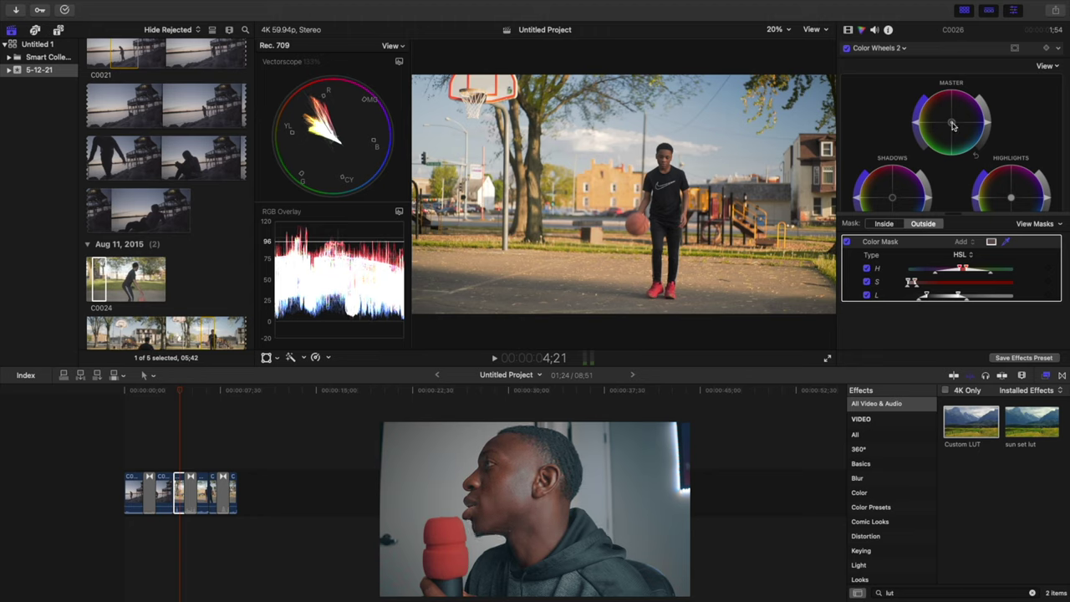
left_click_drag(962, 139, 978, 161)
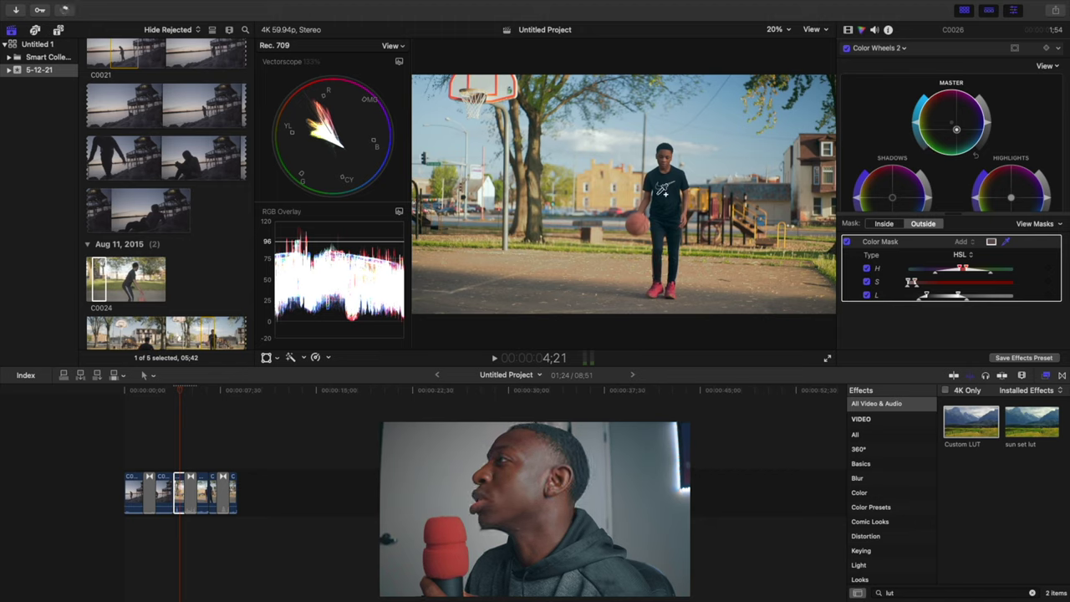
Add a third Color Wheels correction to the basketball clip and give it a color mask
scroll(1036, 175, "down", 2)
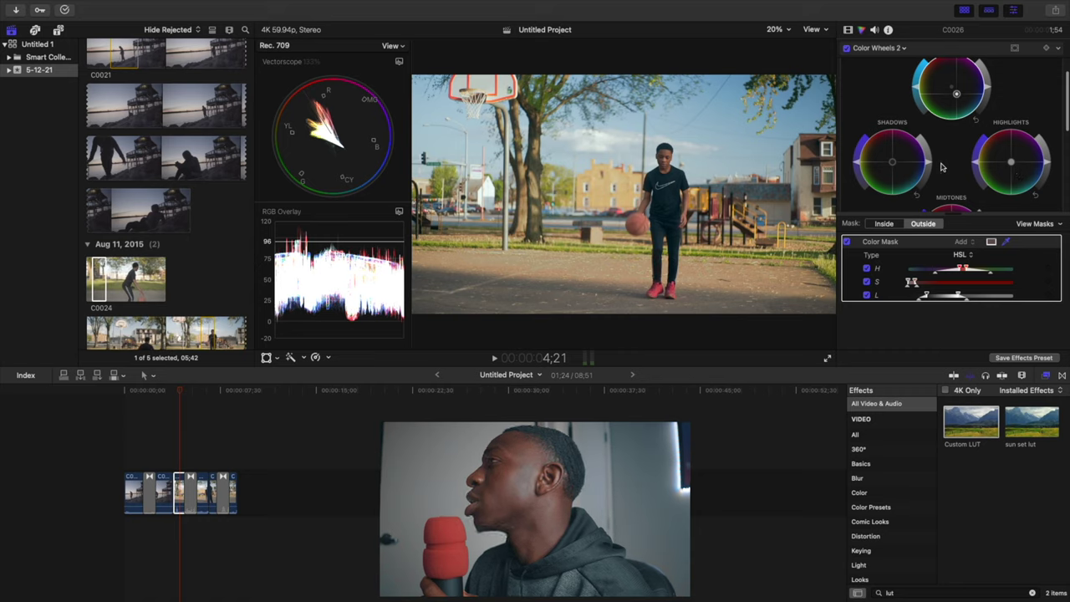
scroll(905, 166, "down", 2)
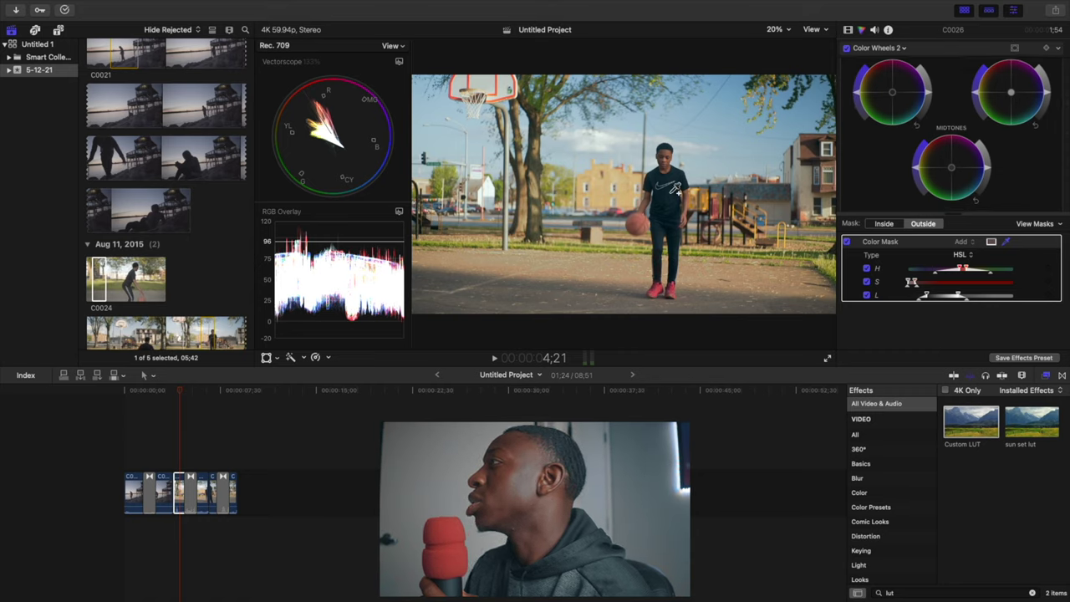
scroll(968, 113, "down", 3)
scroll(967, 114, "down", 5)
left_click(878, 48)
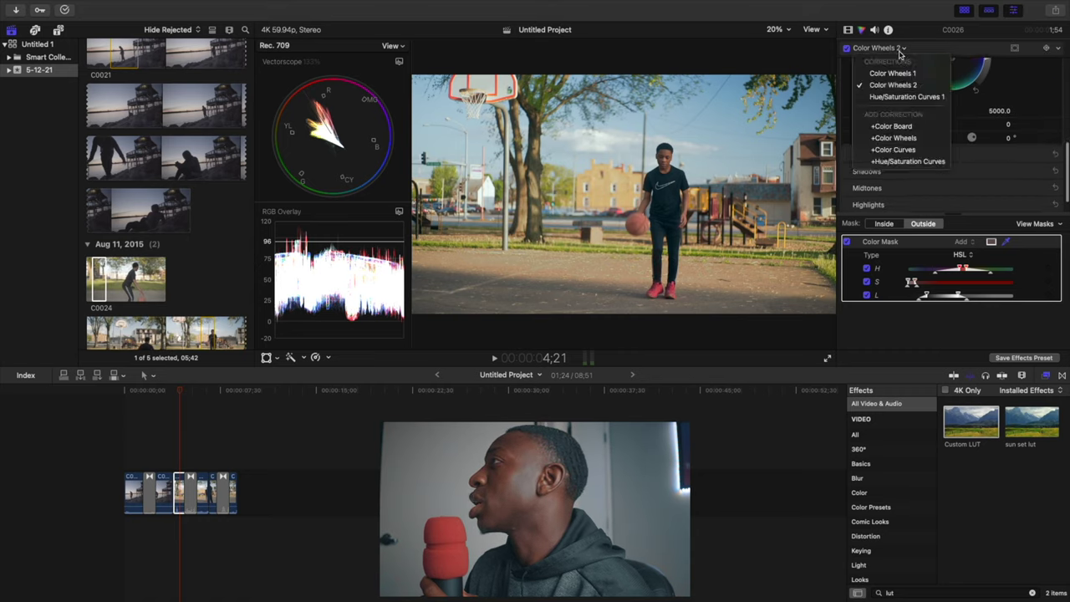
left_click(890, 139)
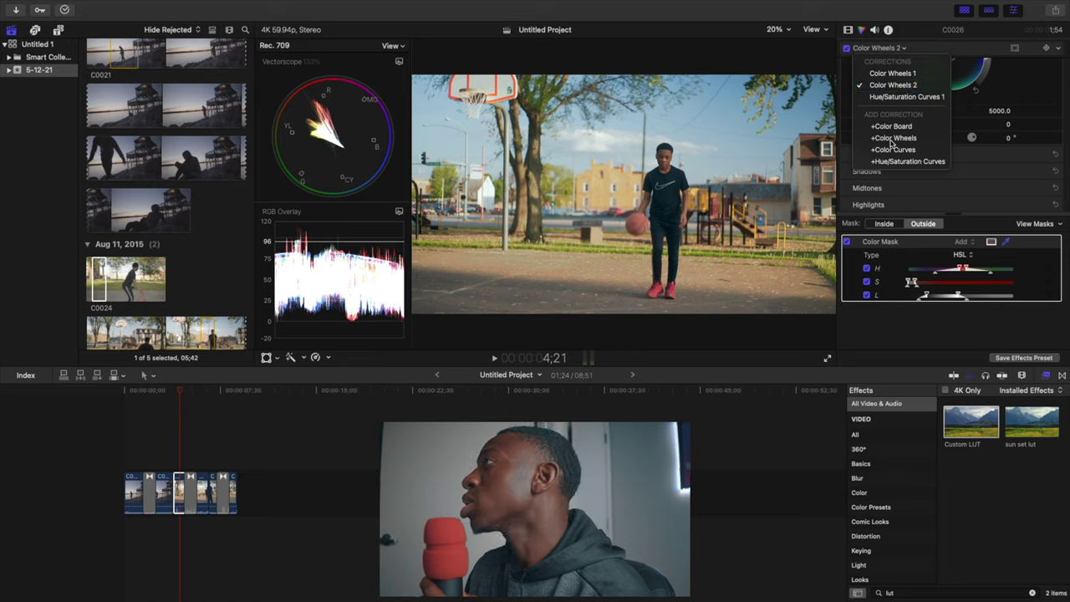
left_click(1014, 48)
left_click(976, 65)
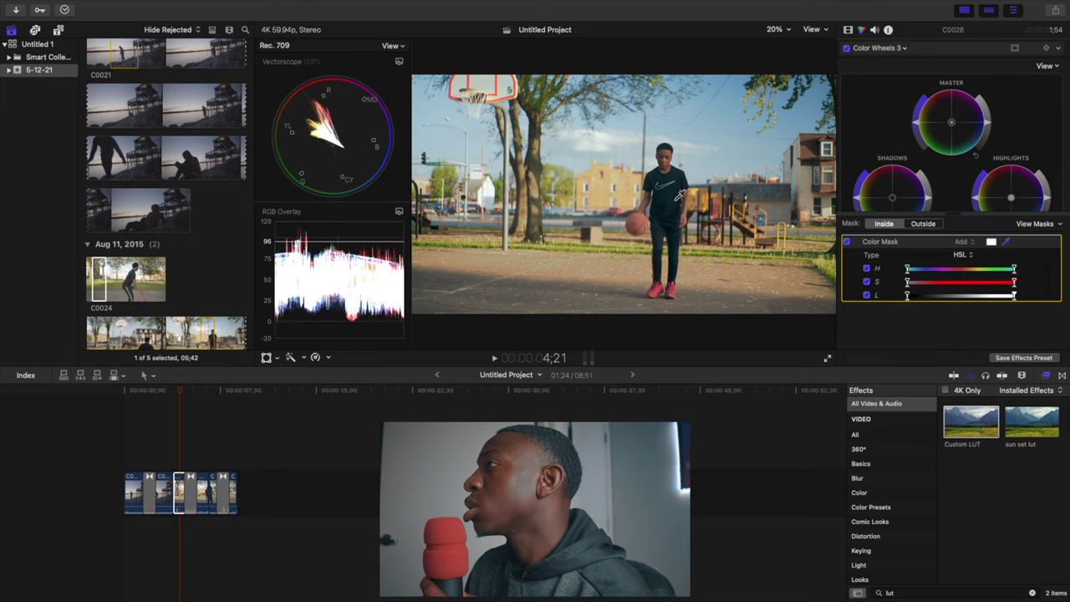
Sample the player's dark shirt repeatedly to define the Color Wheels 3 mask's hue, saturation and luma ranges
left_click(674, 199)
left_click_drag(679, 186, 679, 184)
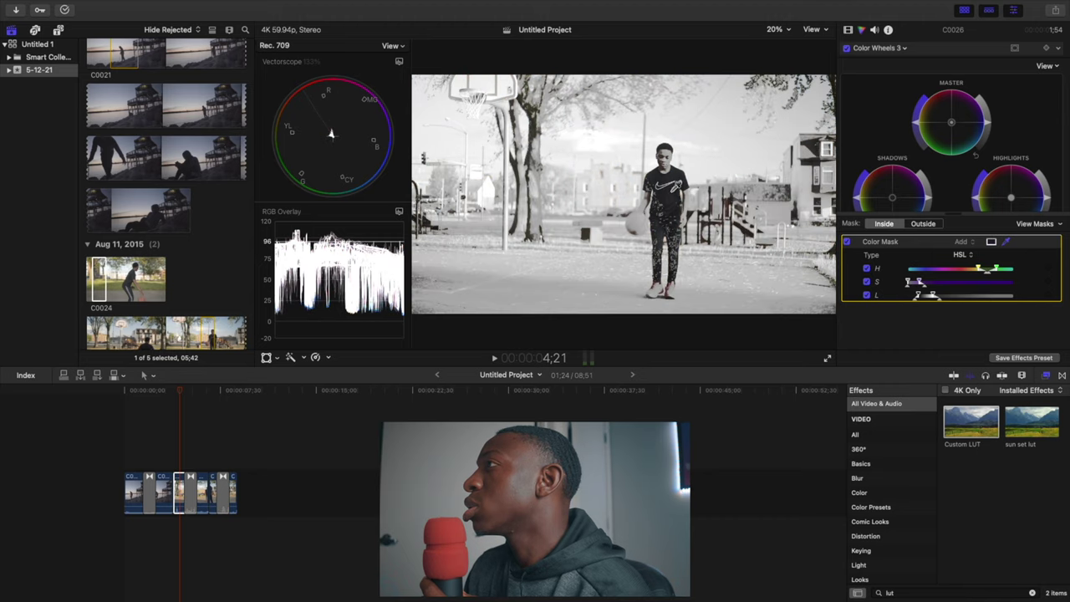
left_click(672, 198)
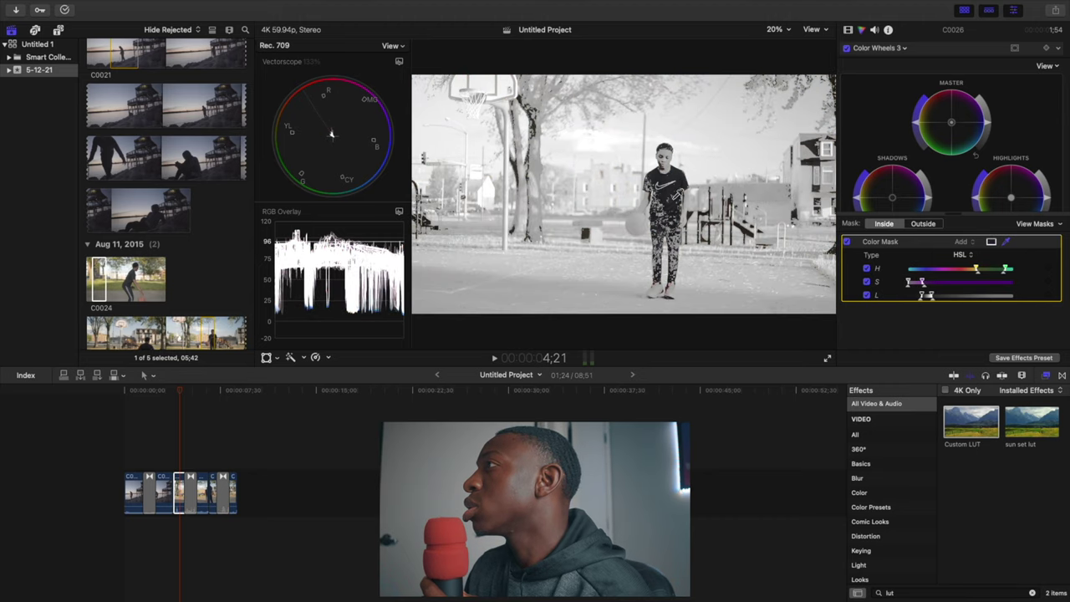
left_click(679, 191)
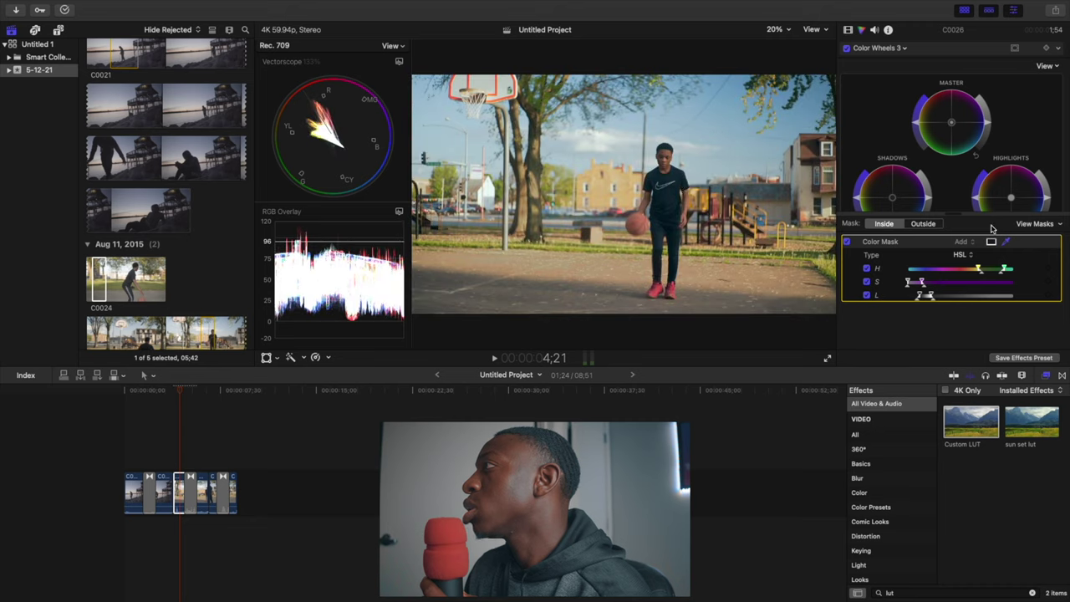
left_click(668, 185)
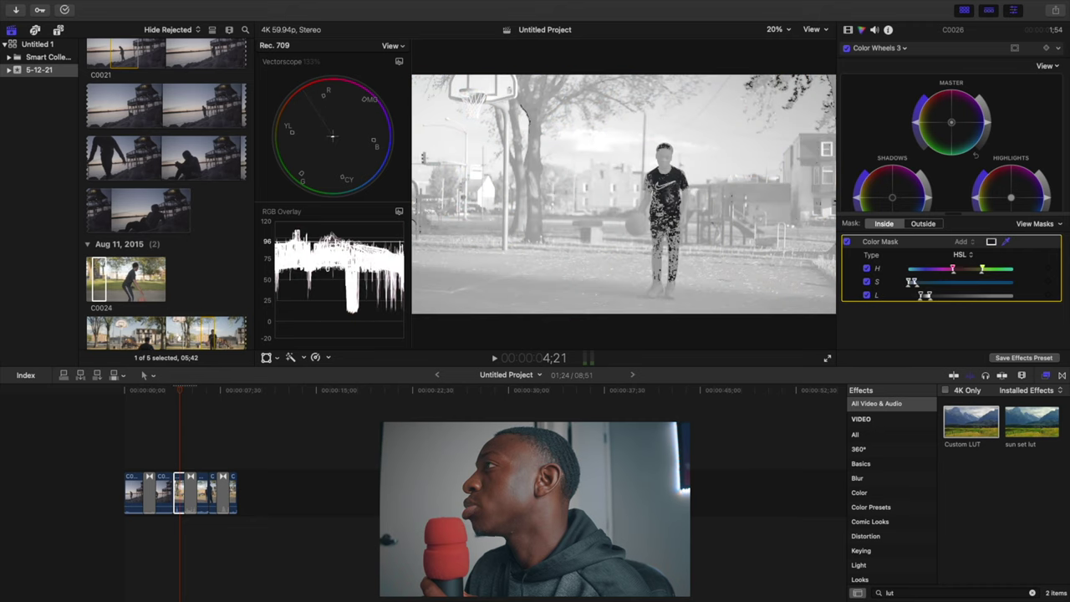
left_click(667, 189)
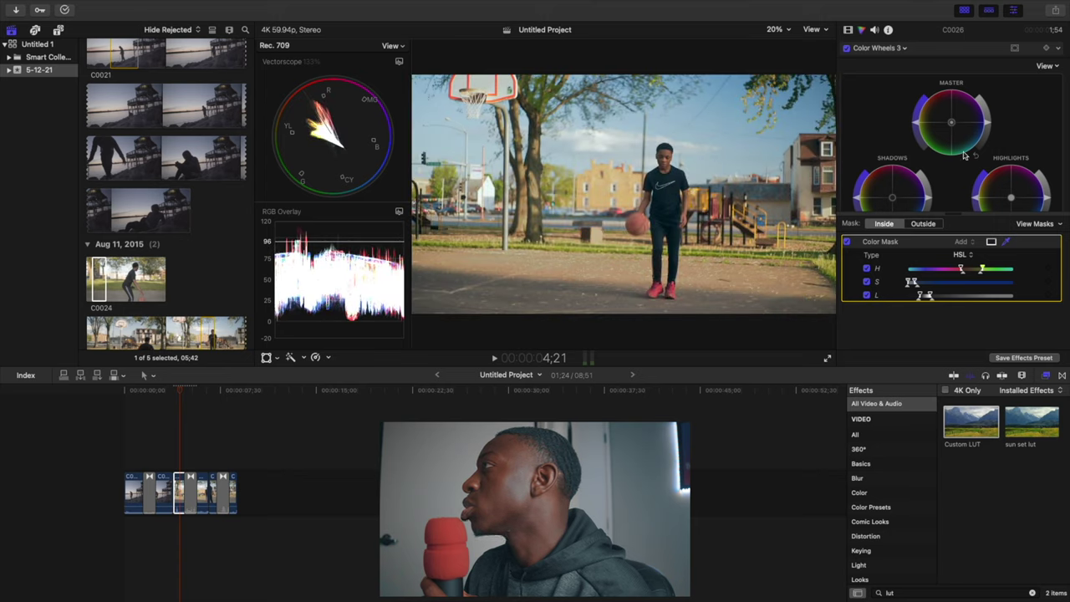
Shift the Color Wheels 3 master wheel slightly toward red-orange and toggle the correction off and on to compare
left_click_drag(951, 124, 947, 116)
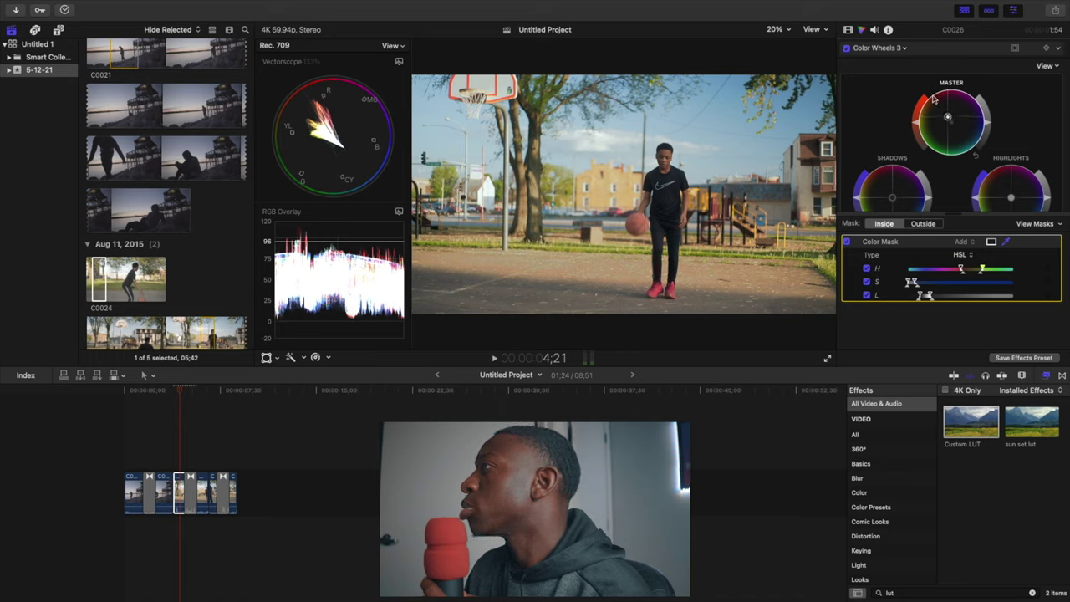
left_click(846, 48)
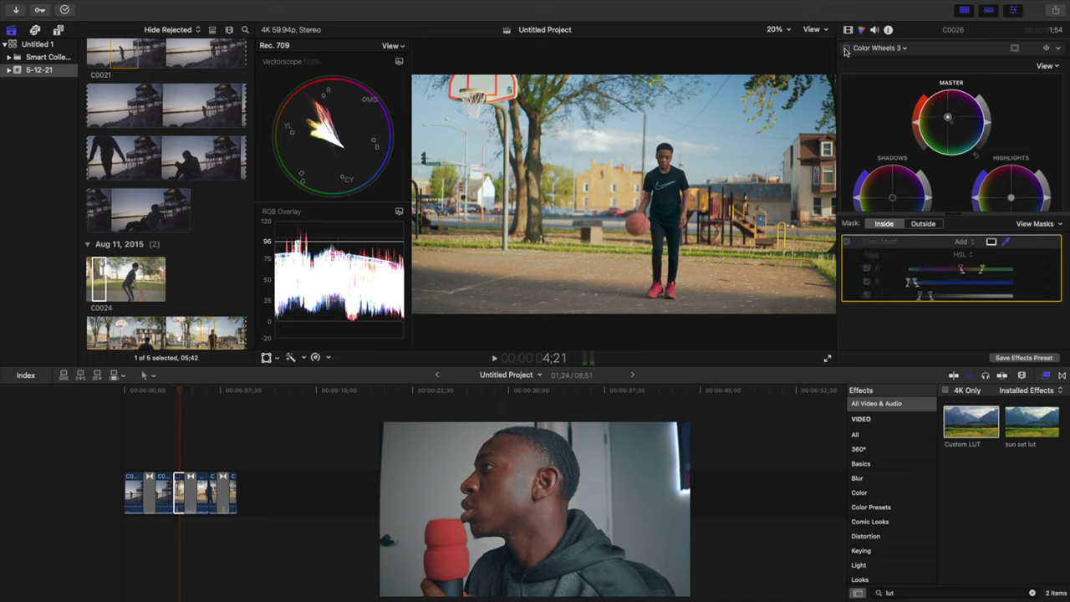
left_click(846, 48)
left_click(846, 48)
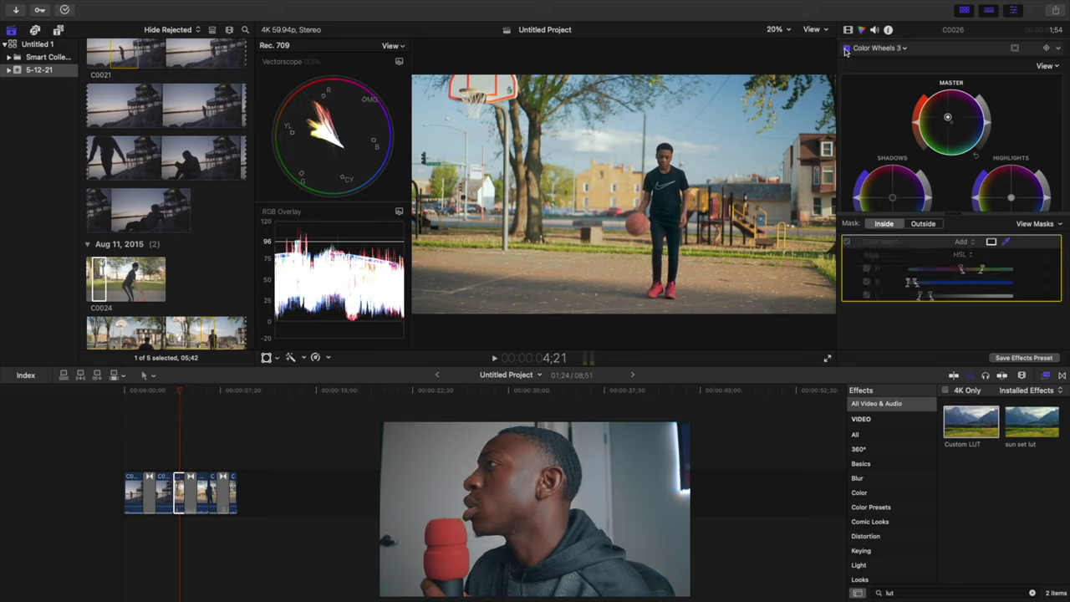
left_click(846, 49)
left_click(845, 49)
left_click(845, 49)
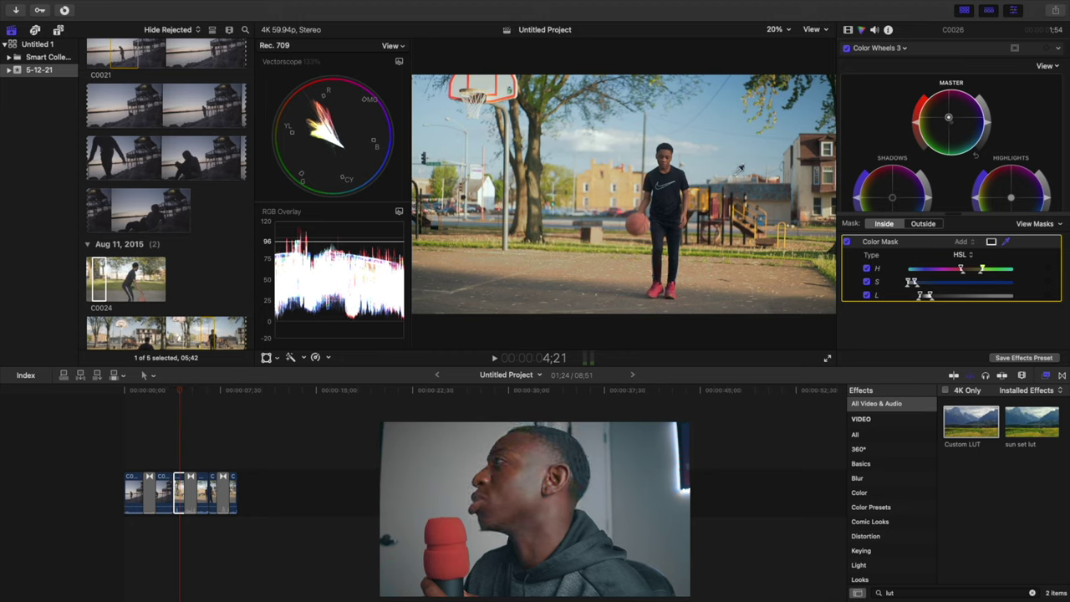
In Hue/Saturation Curves 1, anchor the Luma vs Sat curve near the shadows and lower its dark end to desaturate the darkest areas
left_click(898, 48)
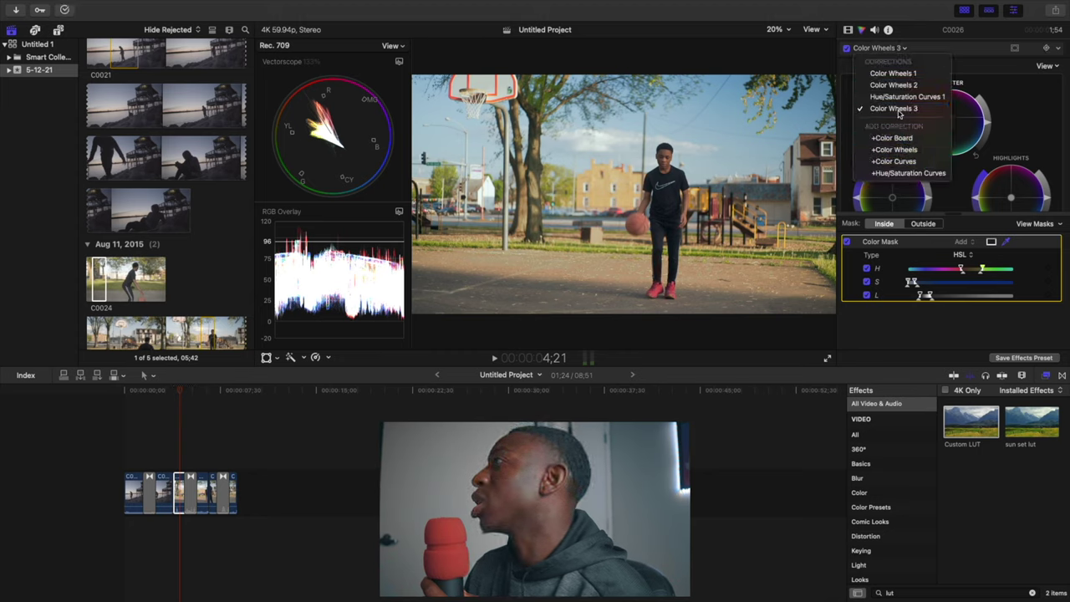
left_click(875, 97)
scroll(936, 152, "down", 3)
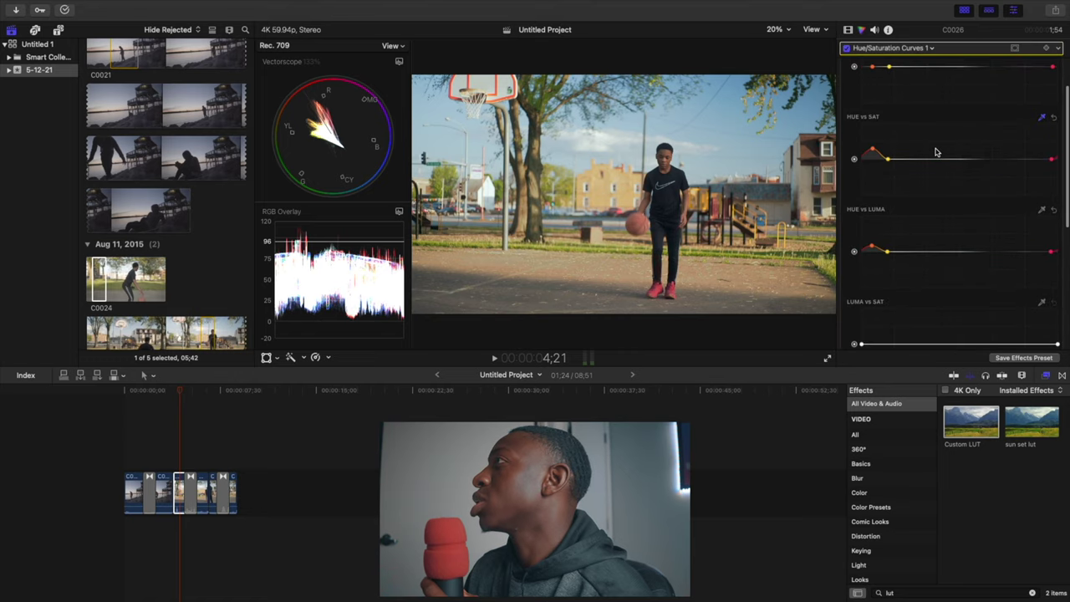
scroll(935, 152, "down", 5)
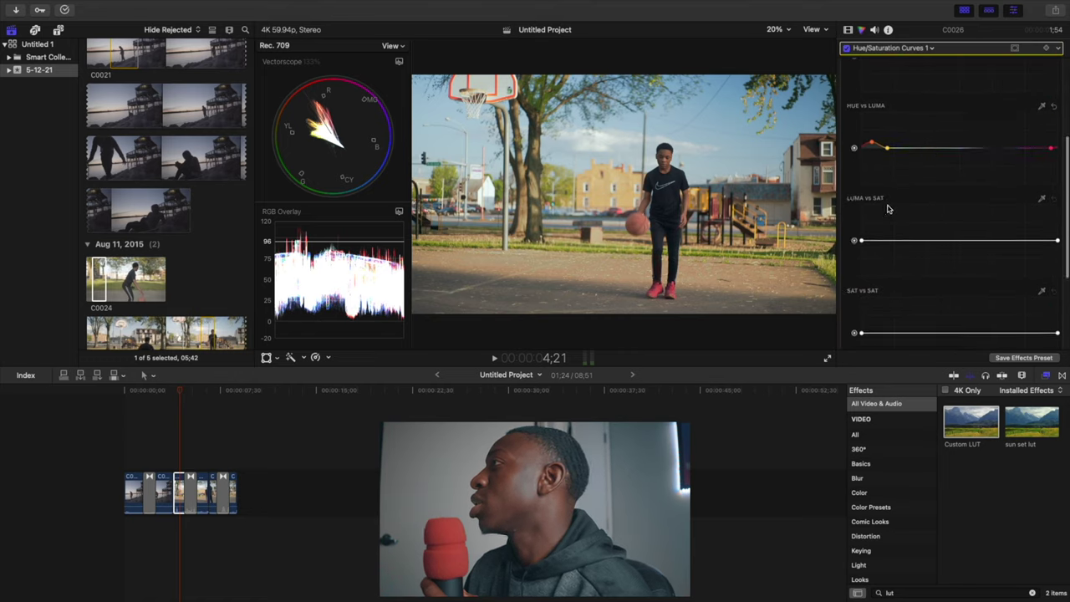
left_click(894, 240)
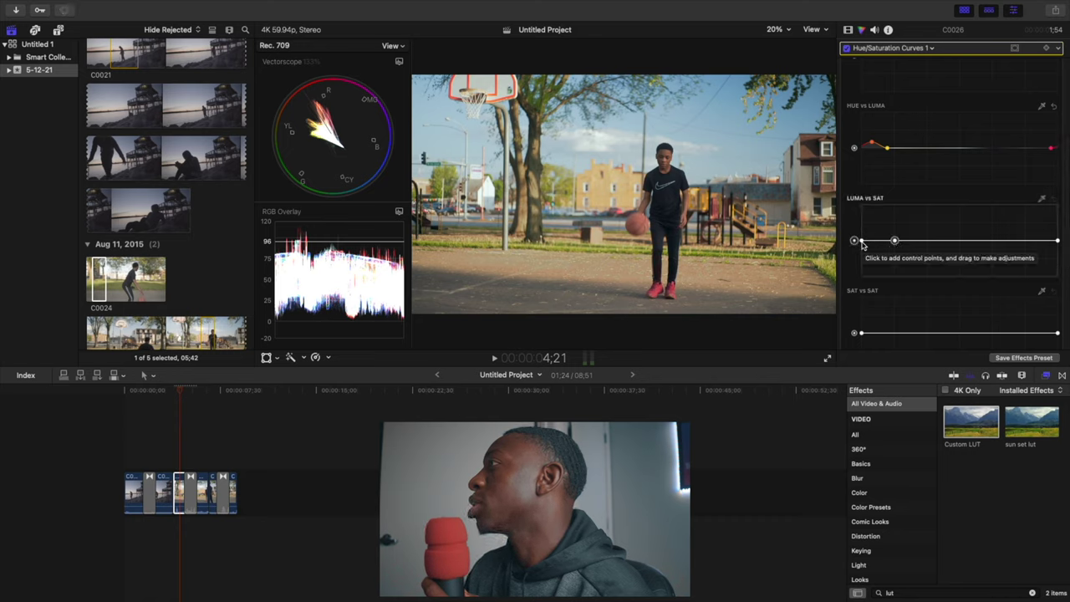
left_click(860, 242)
left_click_drag(861, 243, 866, 267)
Anchor the Sat vs Sat curve near its low end and lower the starting point to reduce the weakest saturation
scroll(869, 268, "down", 3)
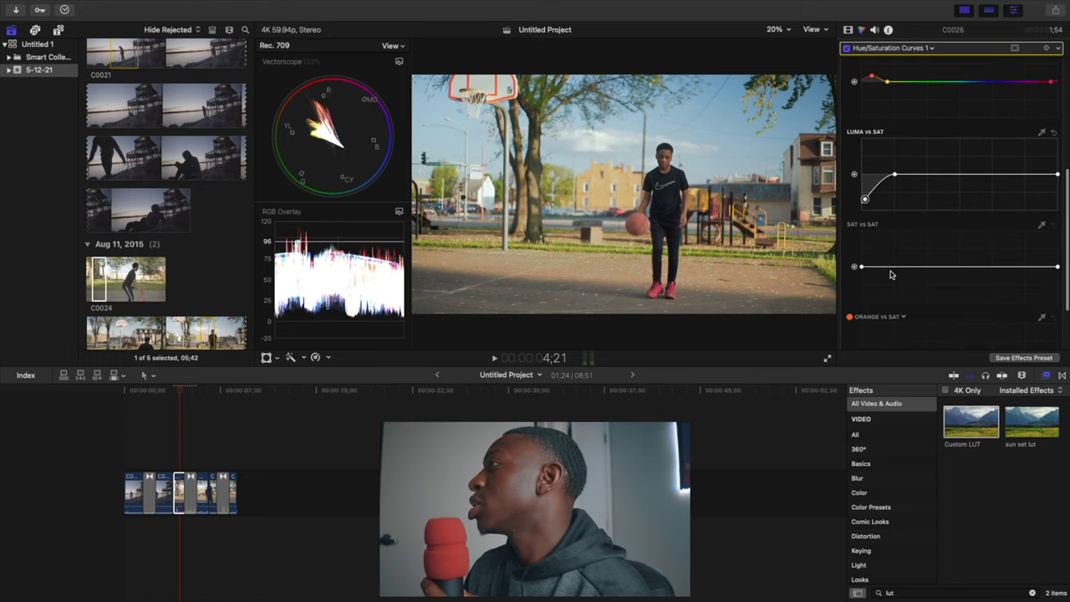
left_click(892, 268)
left_click_drag(867, 272, 868, 295)
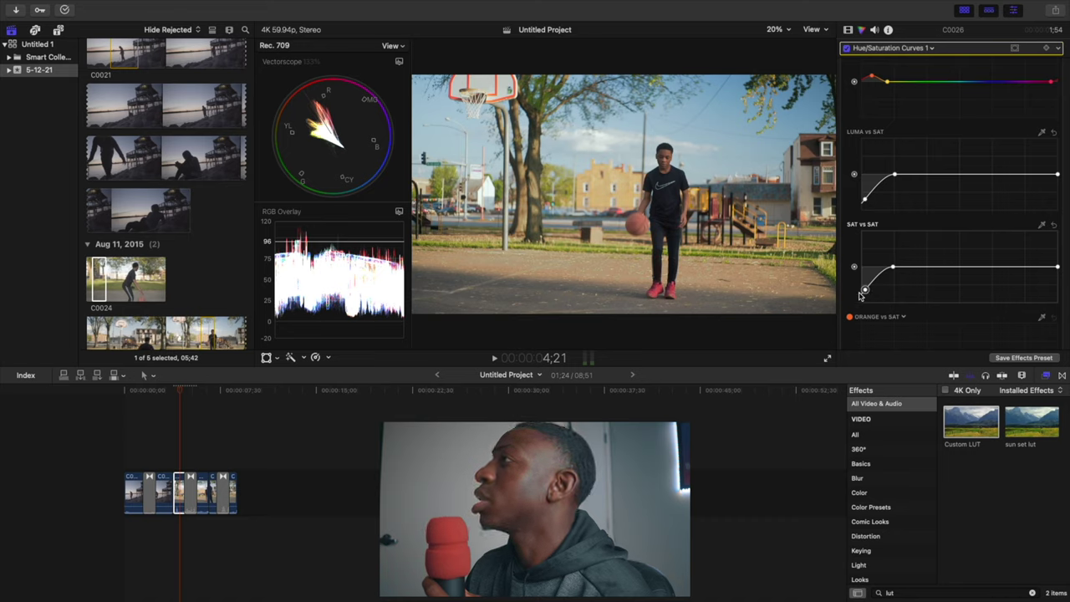
Add four control points to the Orange vs Sat curve and slightly raise the third to boost the brighter oranges
scroll(919, 259, "down", 2)
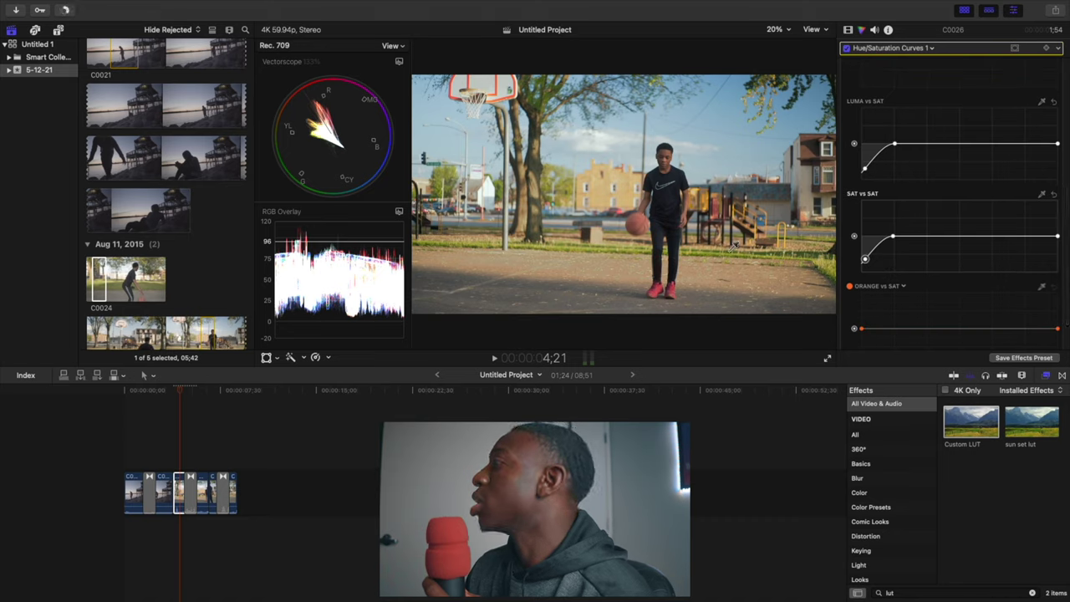
scroll(991, 257, "down", 2)
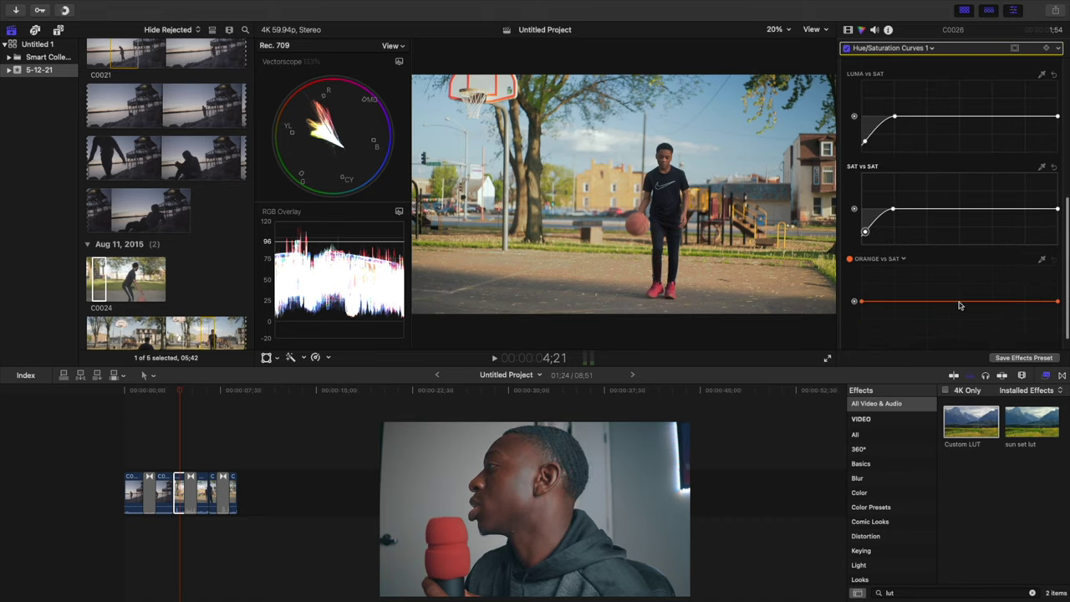
left_click(959, 301)
left_click(926, 302)
left_click(993, 302)
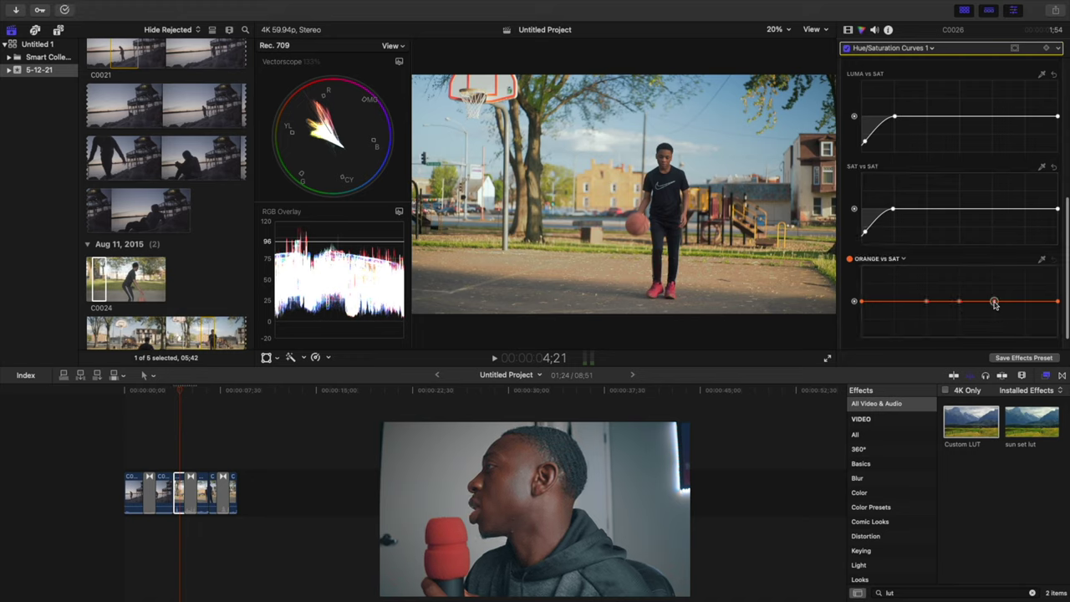
left_click(1026, 302)
left_click_drag(994, 302, 996, 296)
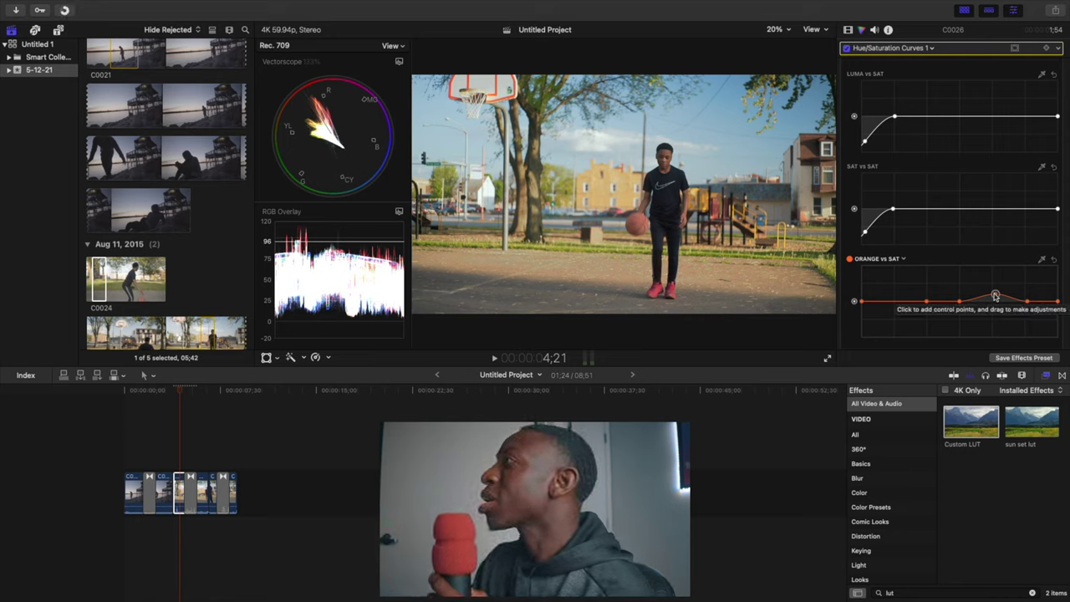
Return to the Color Wheels 2 correction and toggle it off and on to compare its effect on the picture
scroll(925, 88, "down", 5)
left_click(869, 47)
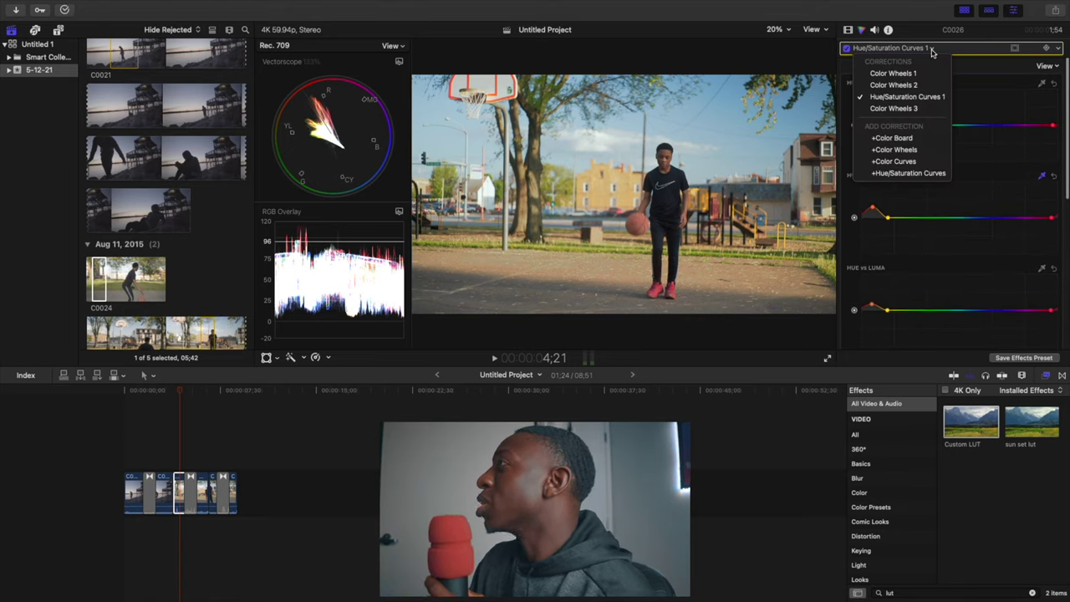
left_click(904, 85)
scroll(928, 159, "down", 5)
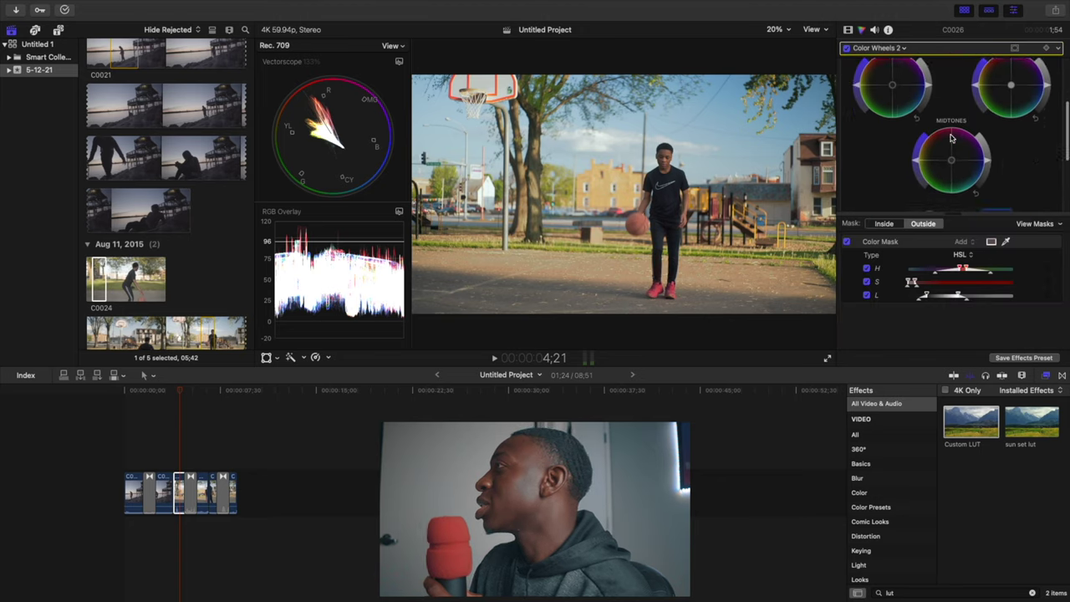
scroll(942, 162, "down", 2)
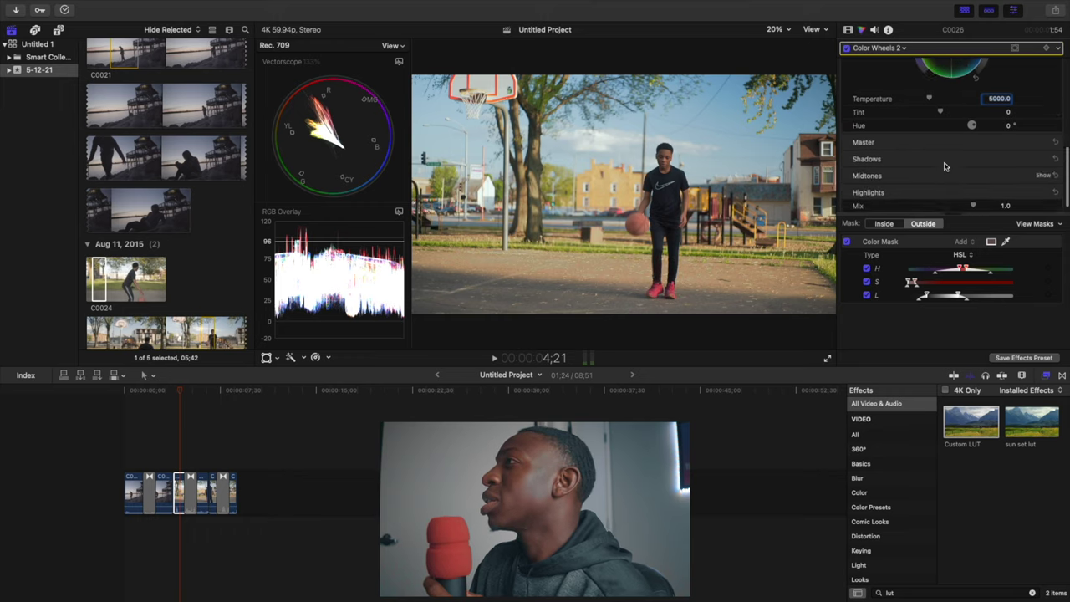
scroll(935, 155, "up", 10)
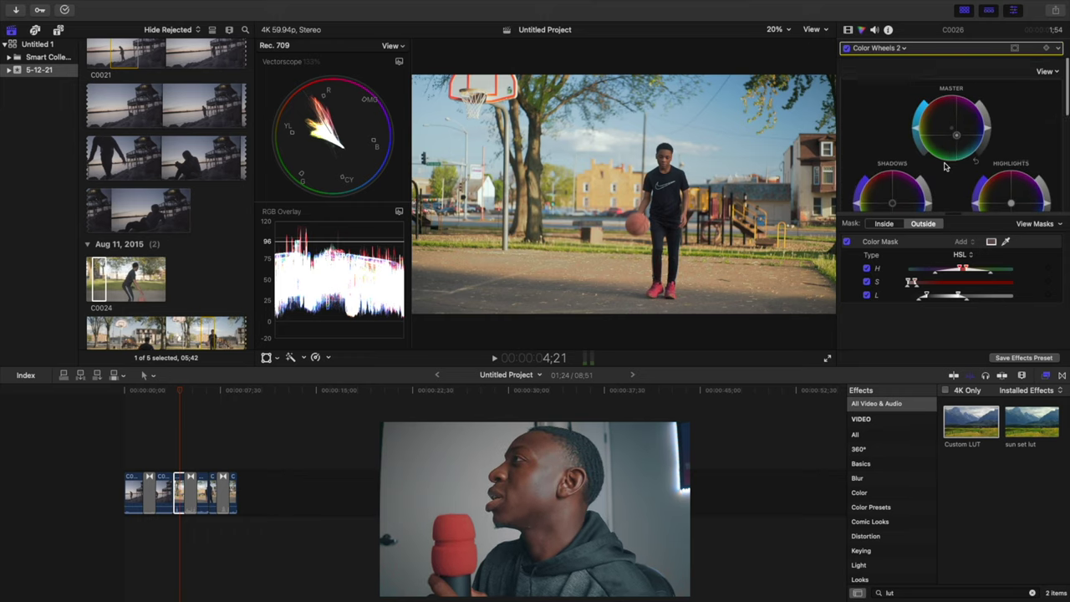
left_click(846, 49)
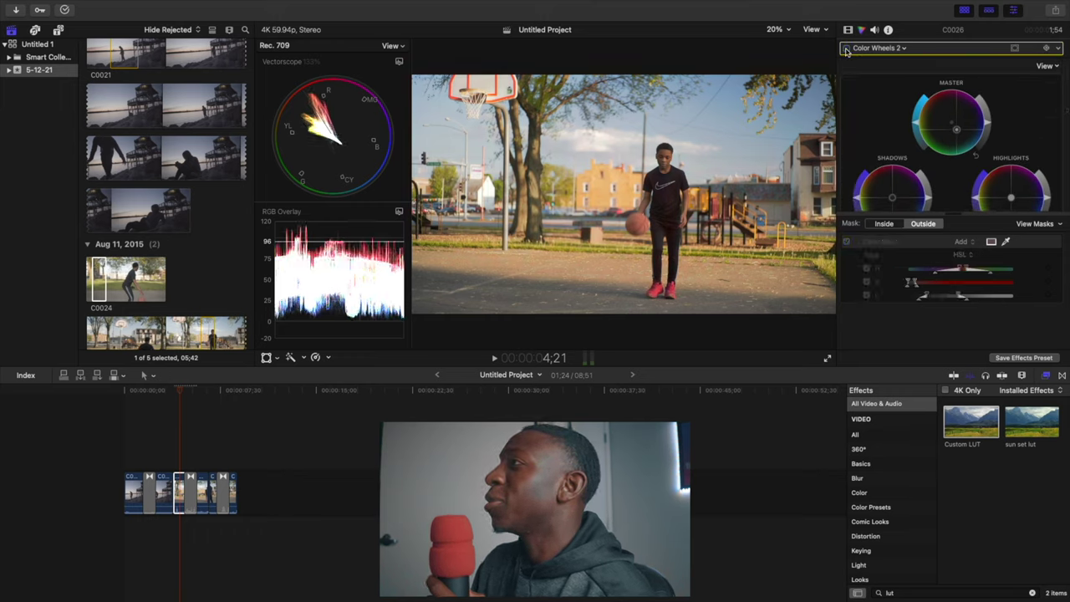
left_click(845, 49)
left_click(846, 48)
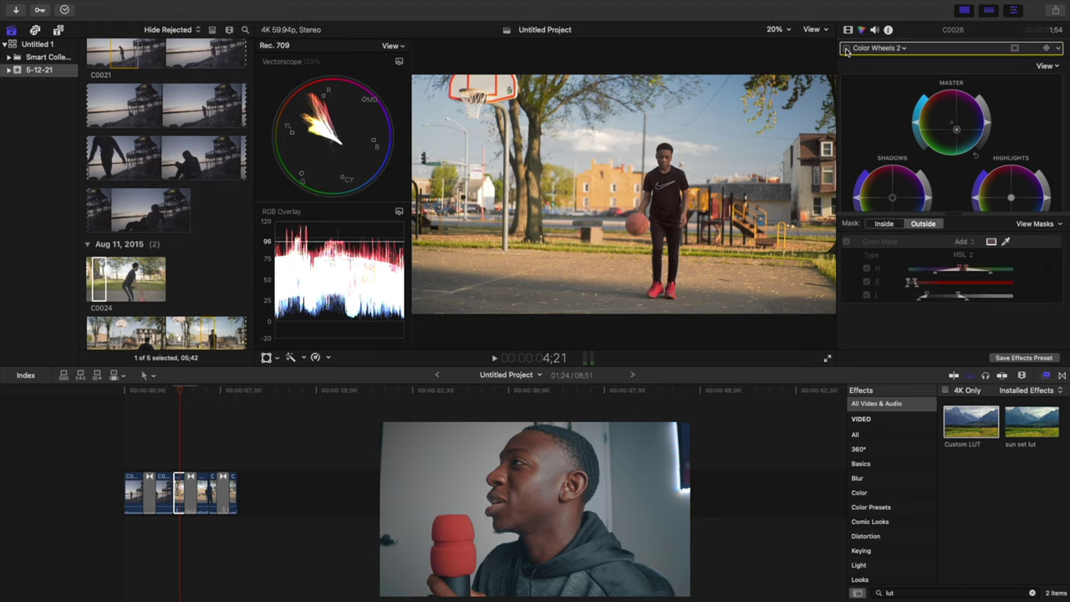
left_click(846, 48)
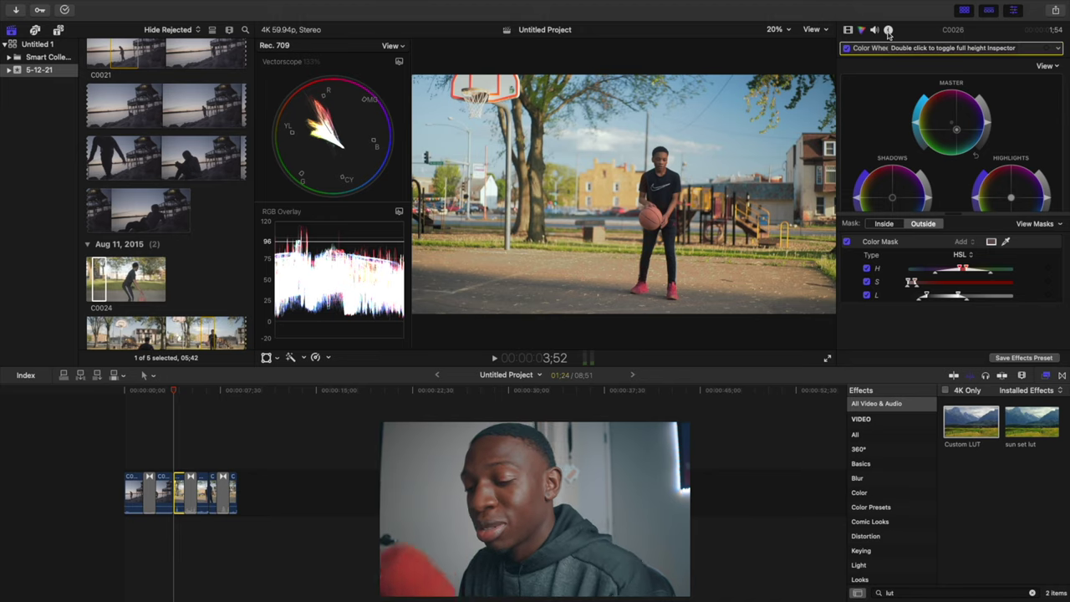
Move the uncorrected basketball clip directly after the graded one, paste the copied effects onto it, and move the playhead near their cut
left_click(204, 494)
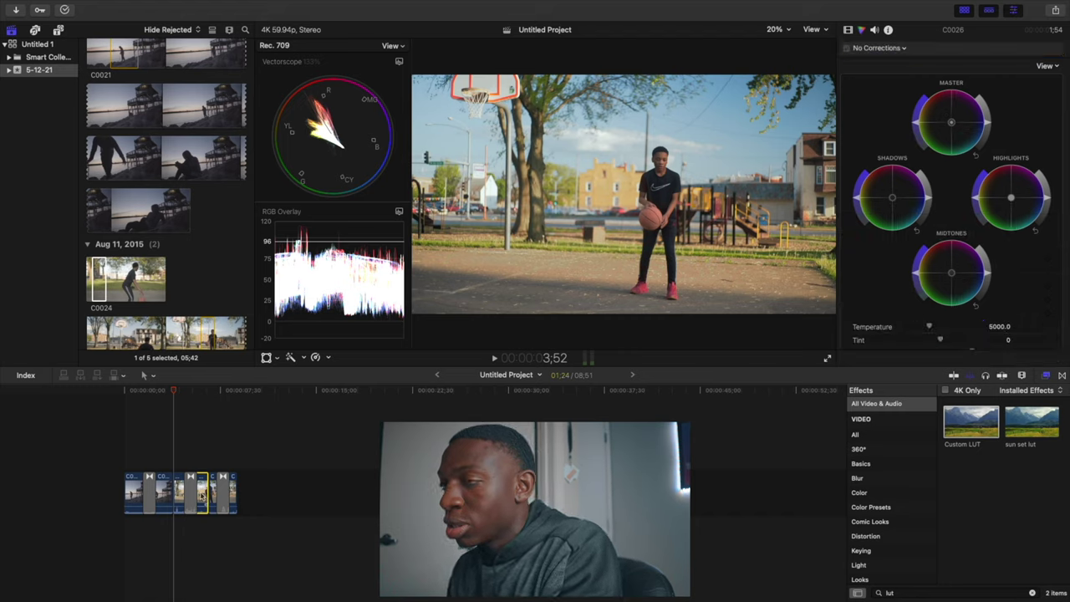
left_click_drag(201, 495, 197, 489)
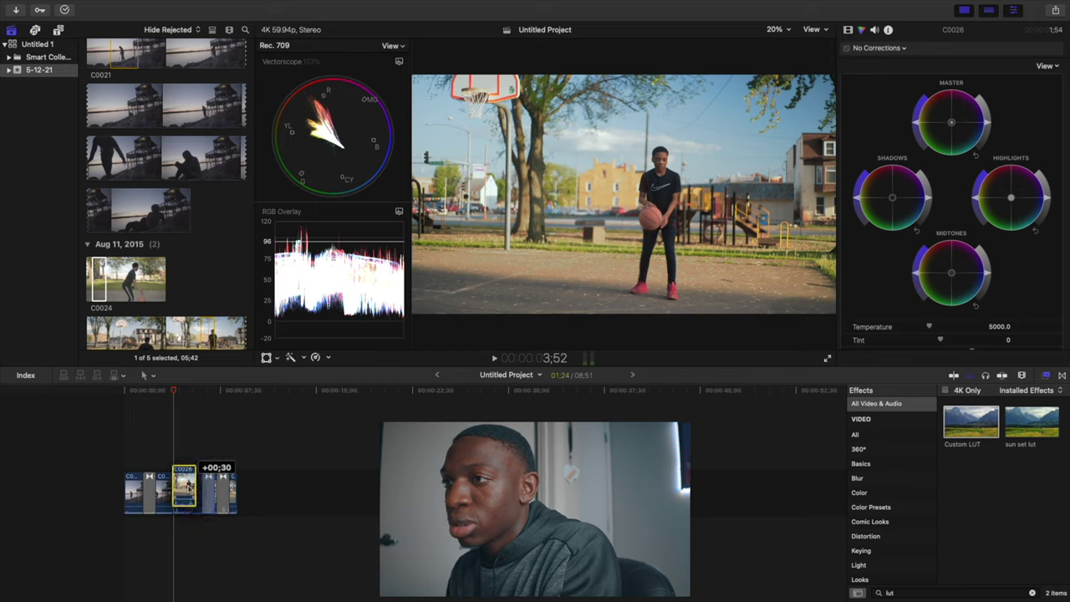
left_click_drag(184, 487, 192, 490)
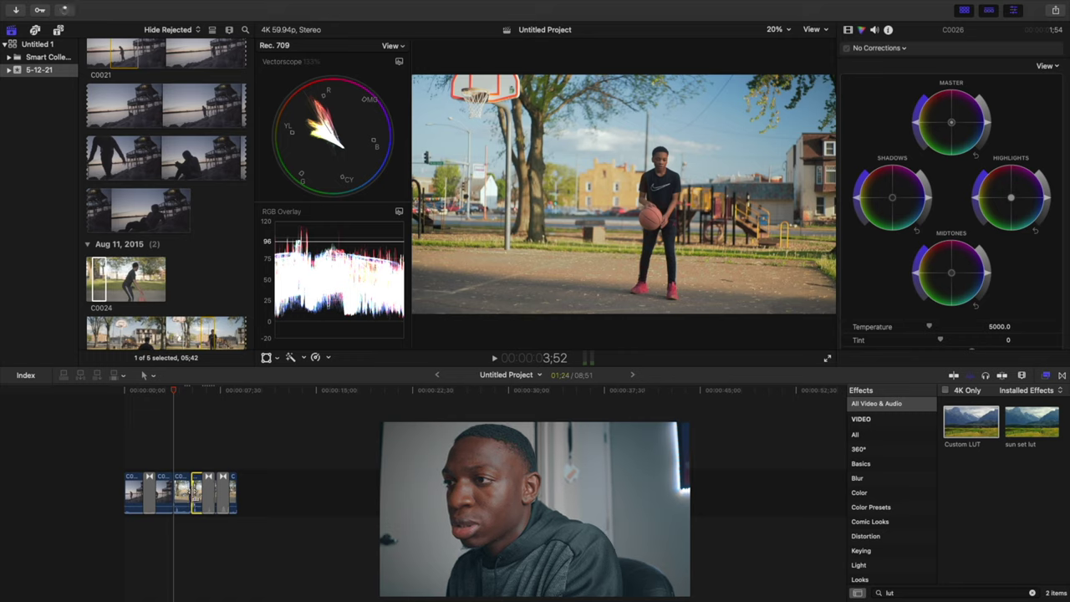
key("alt+super+v")
mouse_move(175, 390)
left_mouse_down()
mouse_move(215, 396)
mouse_move(188, 399)
left_mouse_up()
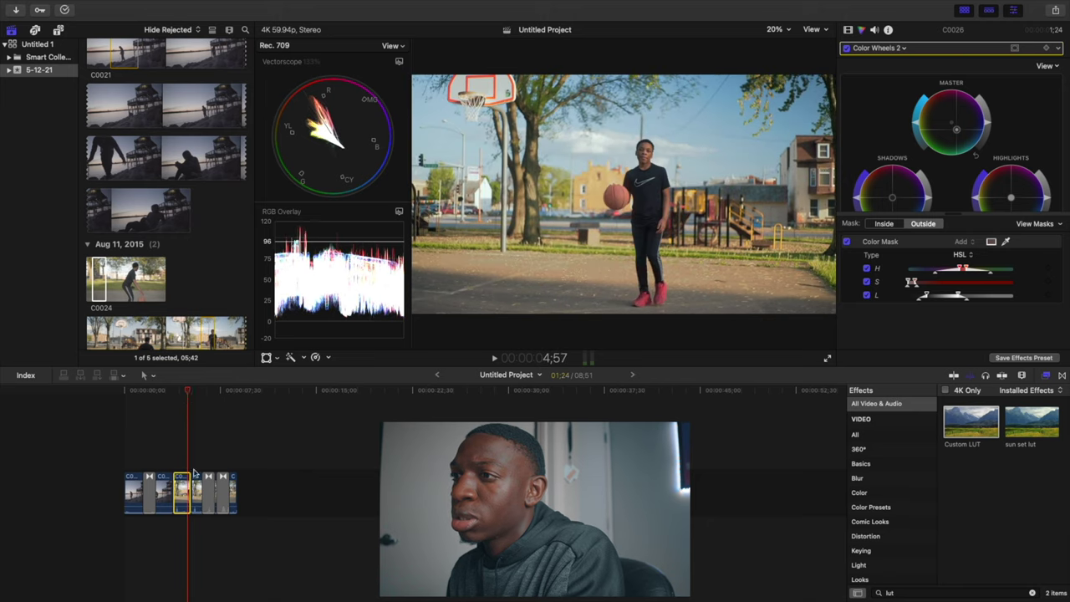
Move the graded basketball clip C0026 directly after its ungraded copy and play the sequence from the end of the sunset shot
left_click_drag(182, 498, 202, 499)
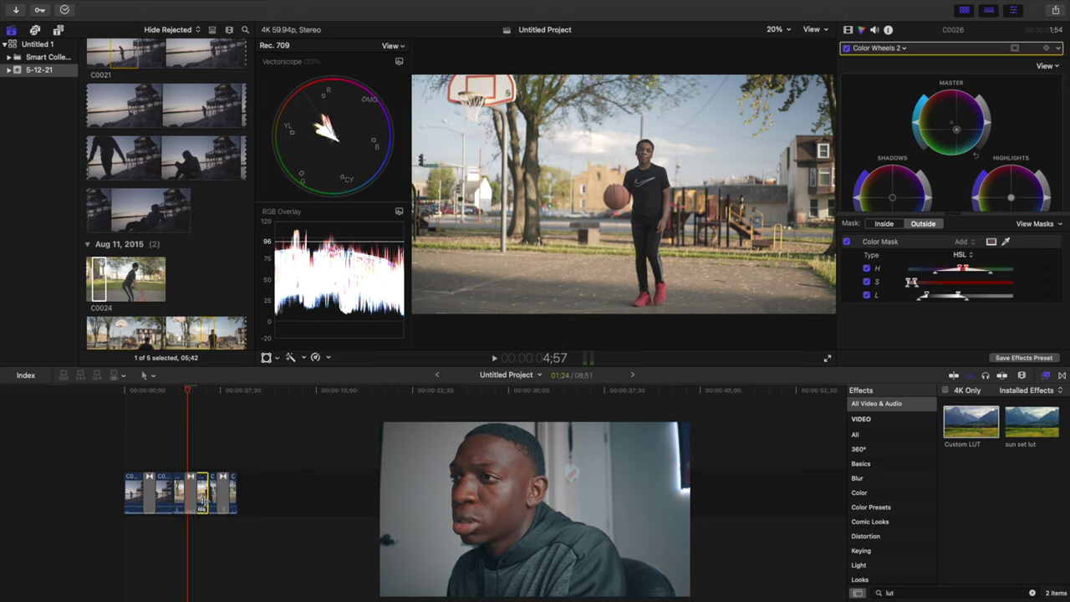
mouse_move(188, 394)
left_mouse_down()
mouse_move(179, 394)
mouse_move(208, 395)
mouse_move(174, 396)
left_mouse_up()
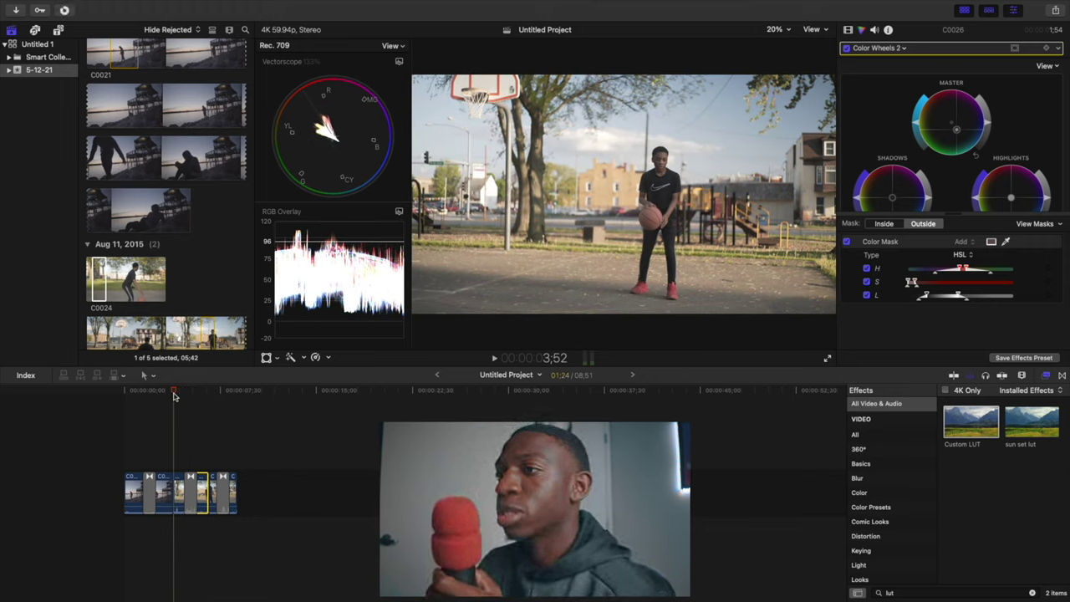
left_click_drag(174, 396, 163, 398)
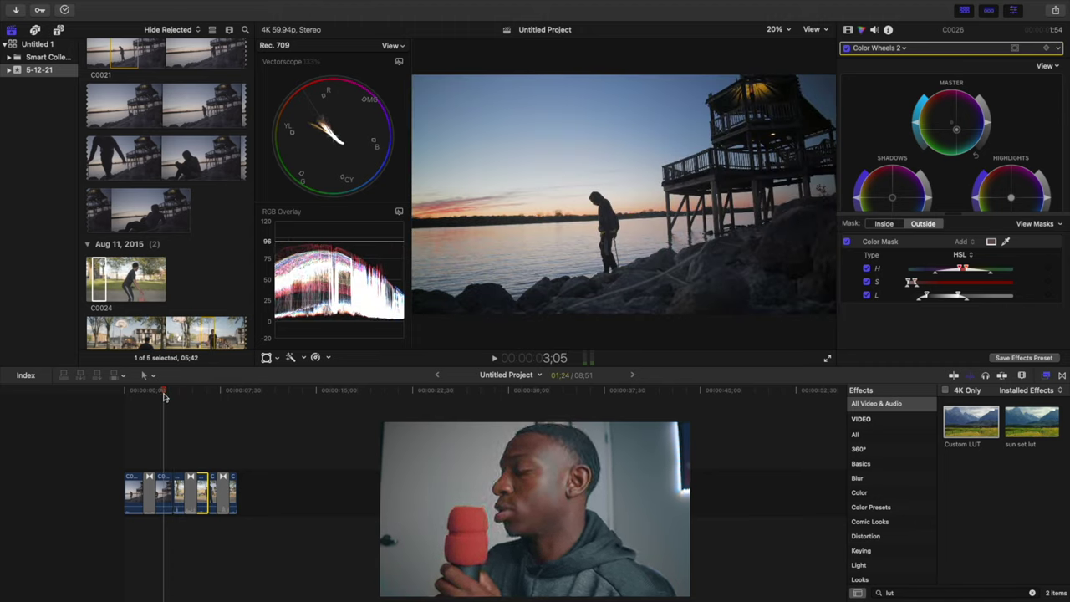
key("space")
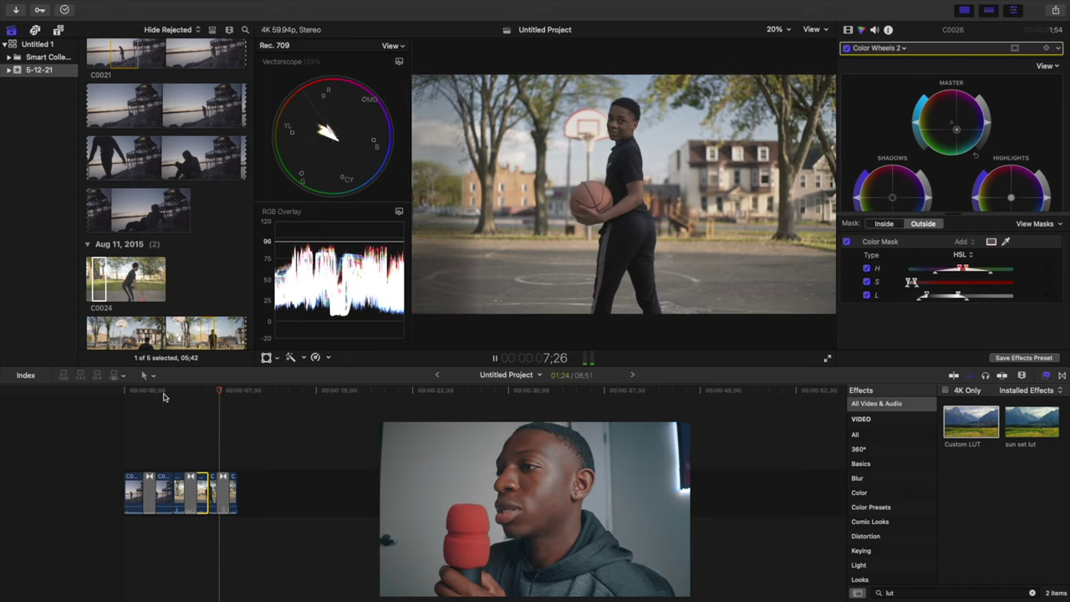
key("space")
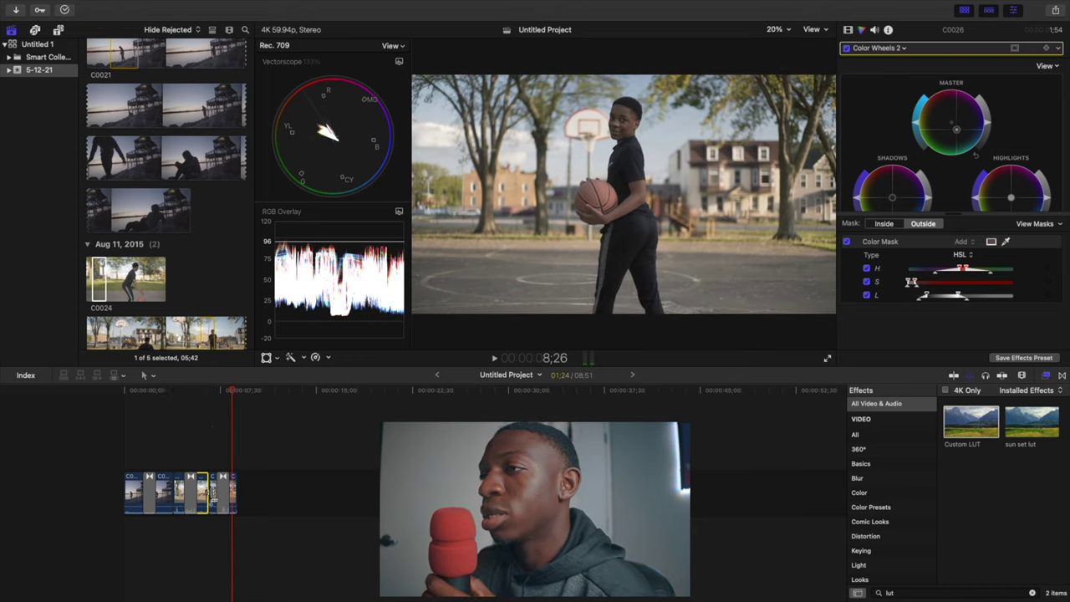
Extend the graded C0026 clip's end to about 2:20 and the ungraded copy's start to about 2:09, and play the section
left_click_drag(207, 492, 217, 492)
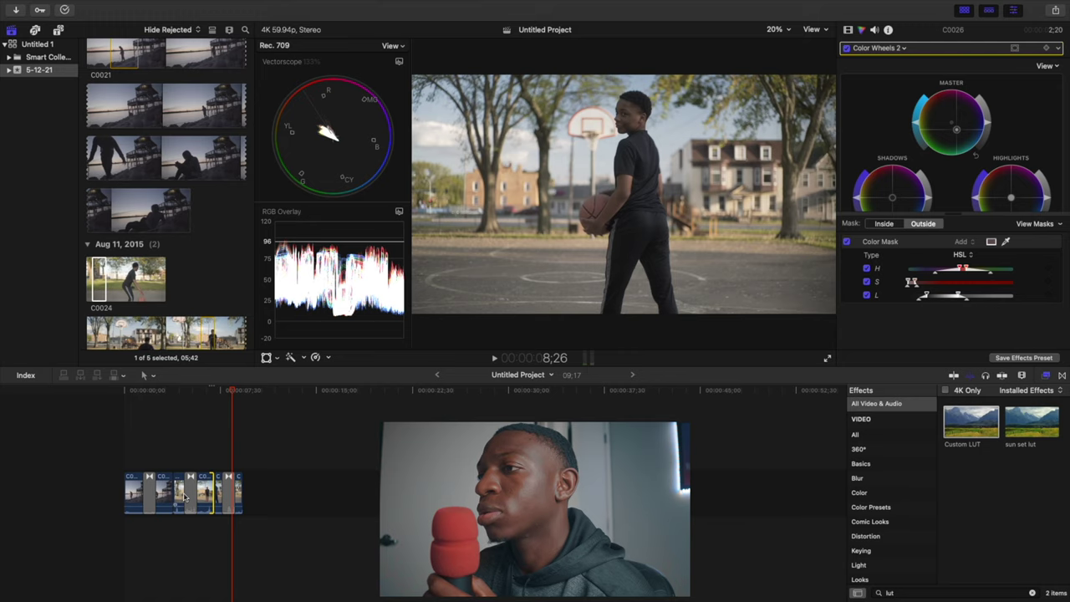
left_click_drag(184, 493, 180, 493)
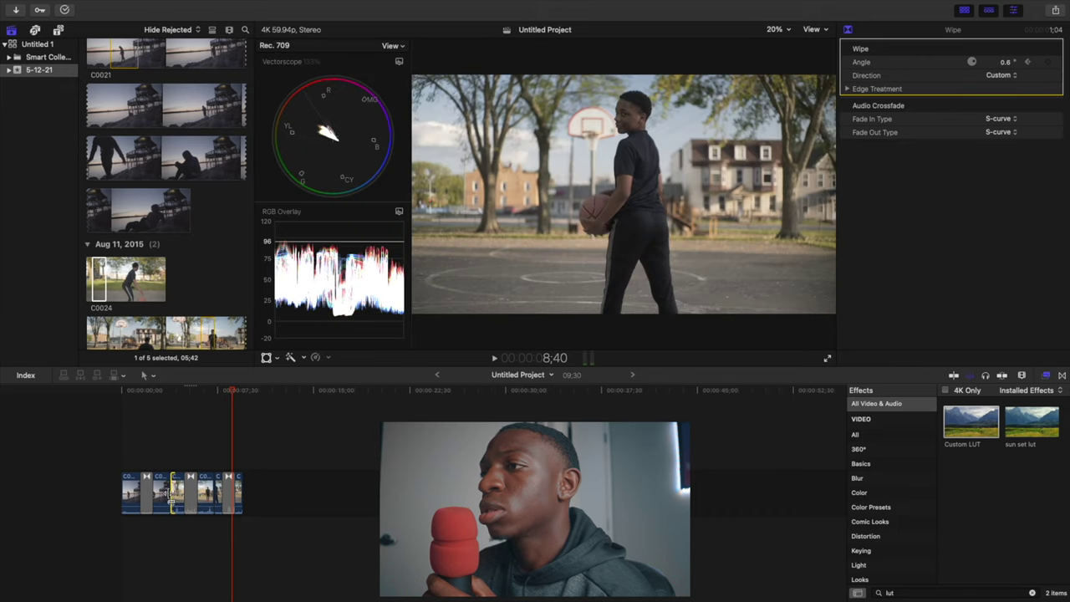
left_click_drag(230, 394, 170, 405)
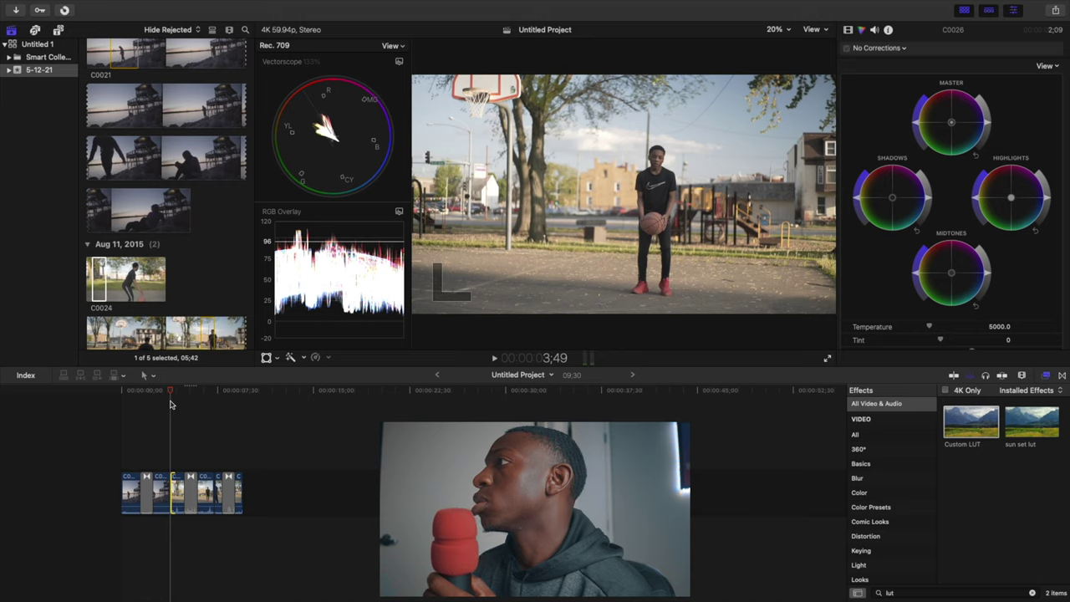
key("space")
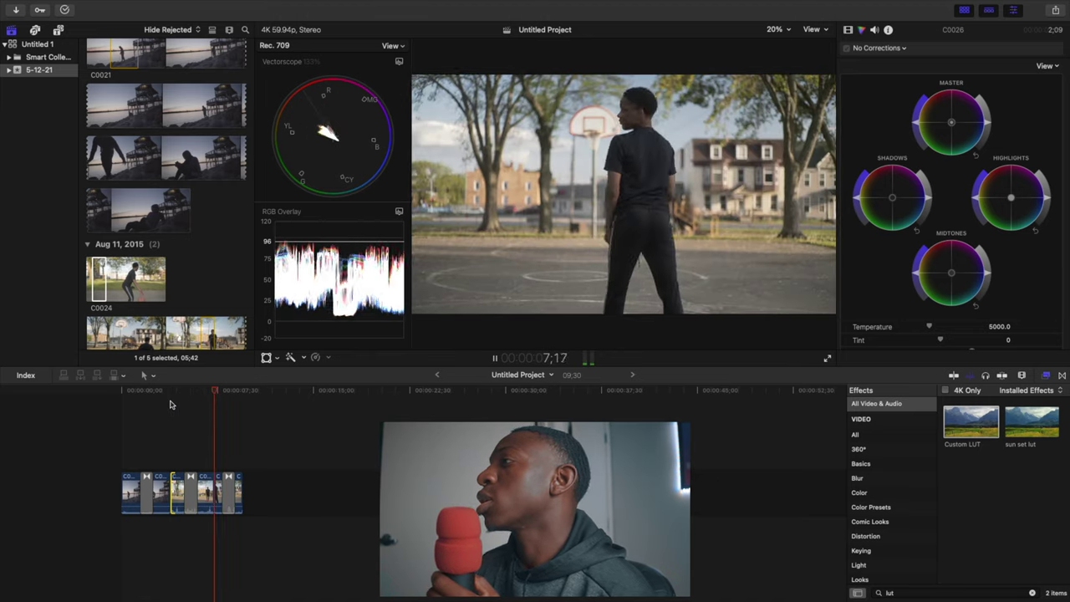
key("space")
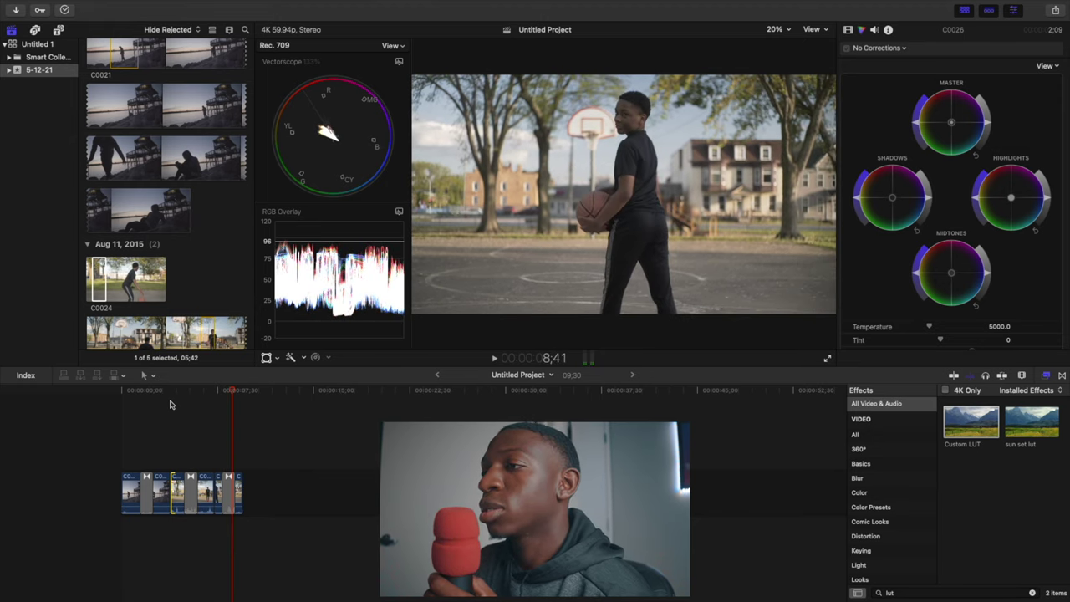
Extend the last C0024 clip's end to about 2:16 and the first C0024 clip's start to about 2:06, and skim both
left_click_drag(240, 491, 248, 491)
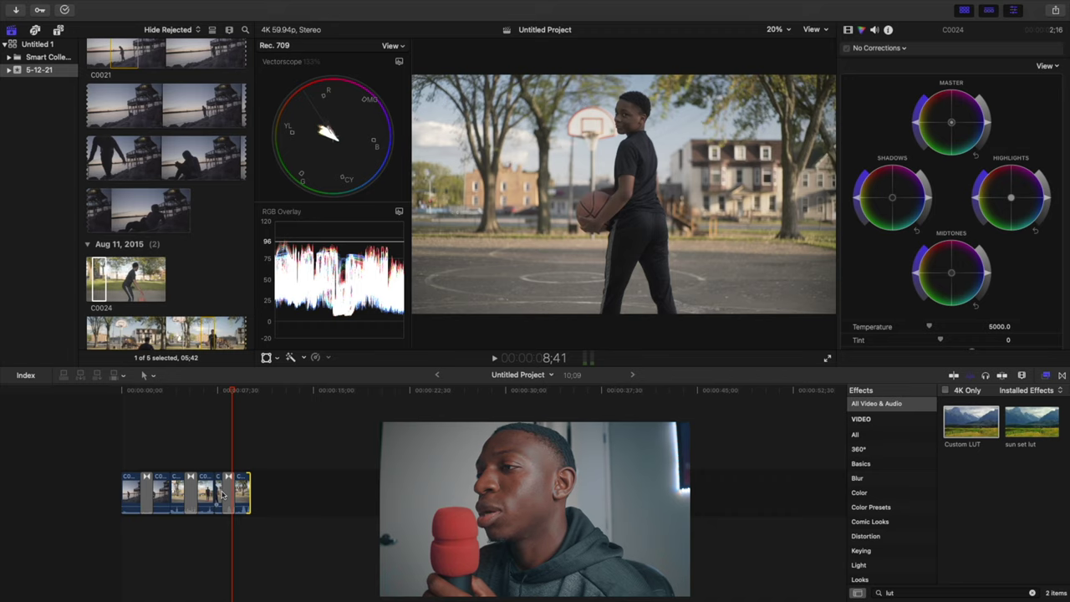
left_click_drag(220, 493, 216, 490)
left_click_drag(232, 393, 214, 402)
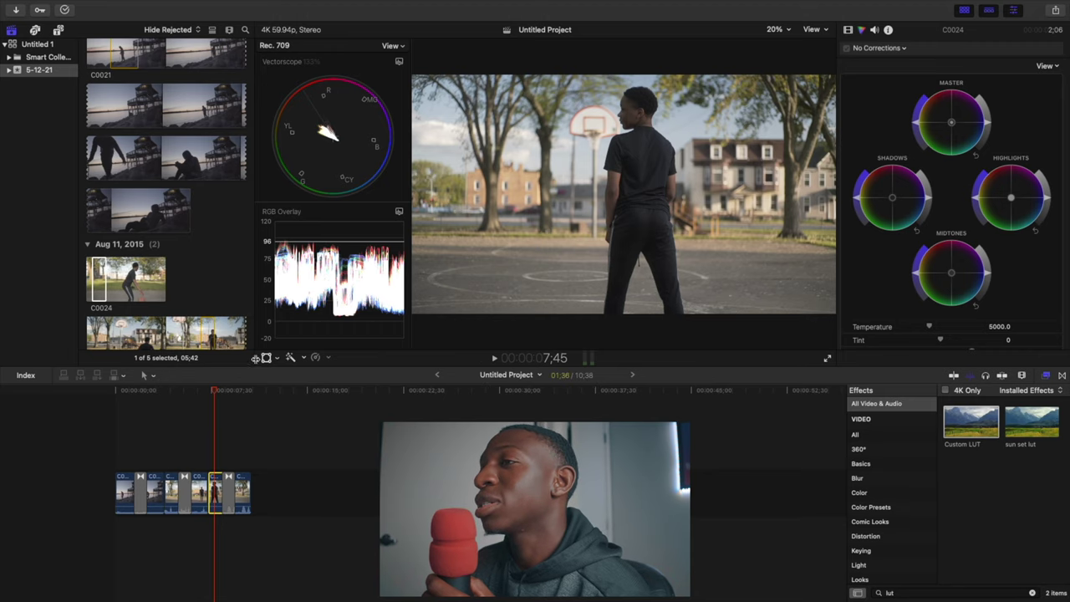
left_click_drag(215, 393, 243, 394)
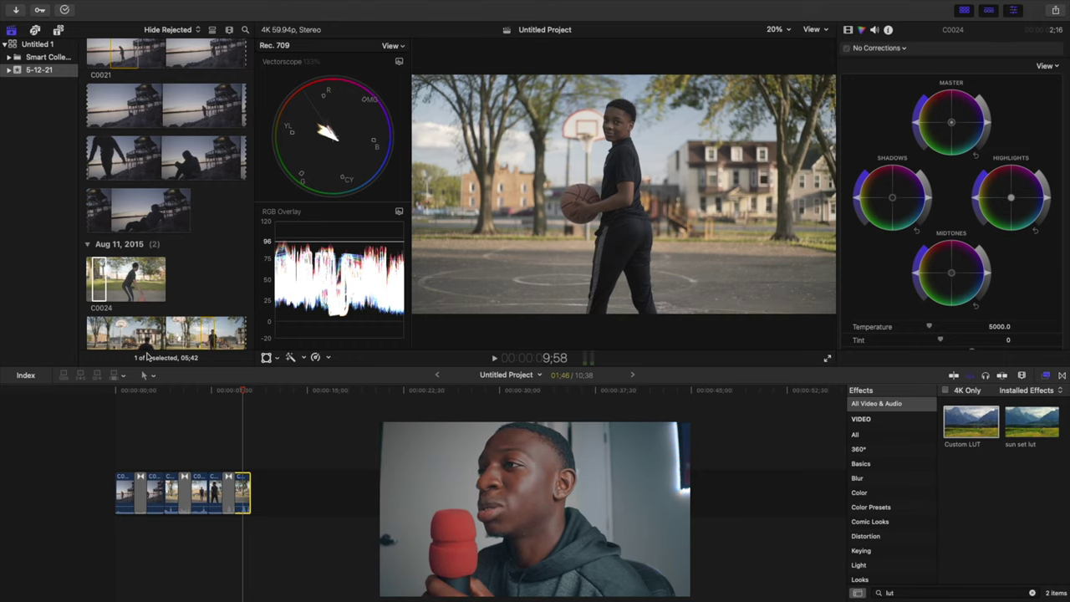
Save the graded C0026 clip's color wheels and hue/saturation curves as a custom-named effects preset in the 360° category
left_click_drag(245, 392, 196, 398)
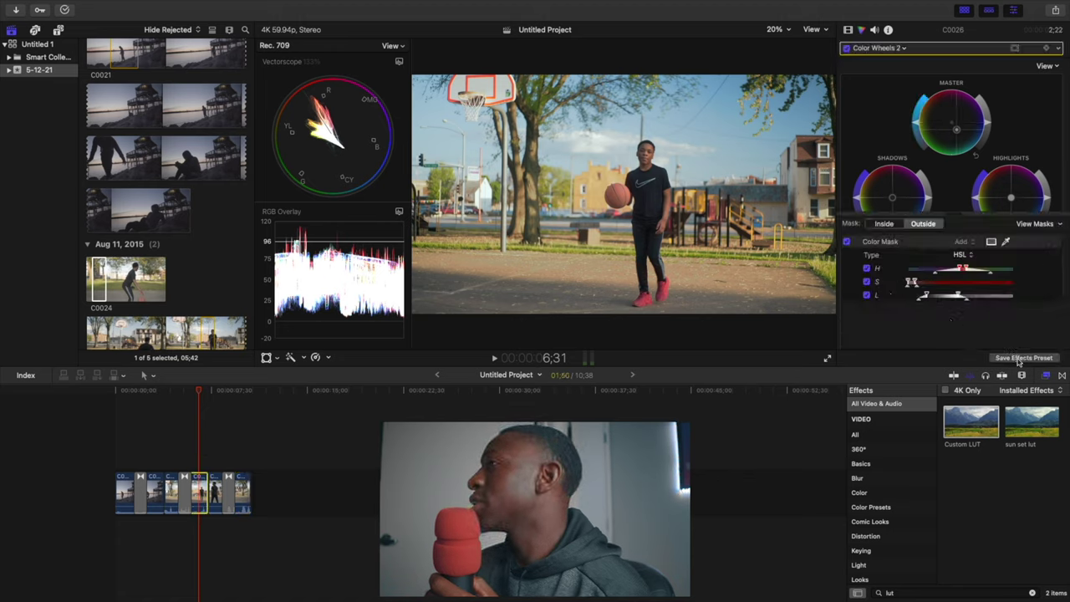
left_click(1021, 358)
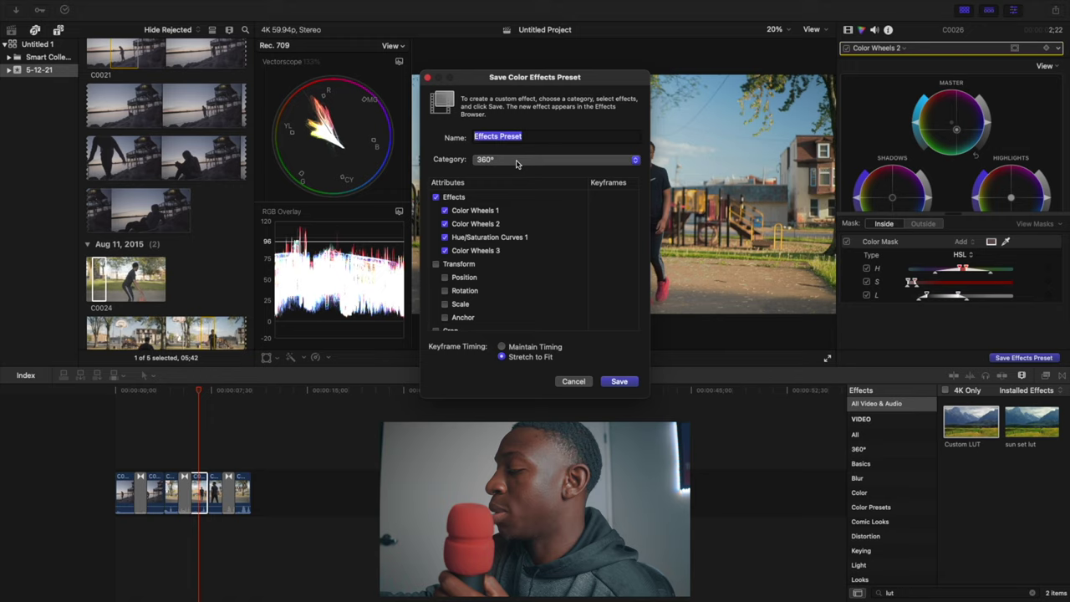
type("m")
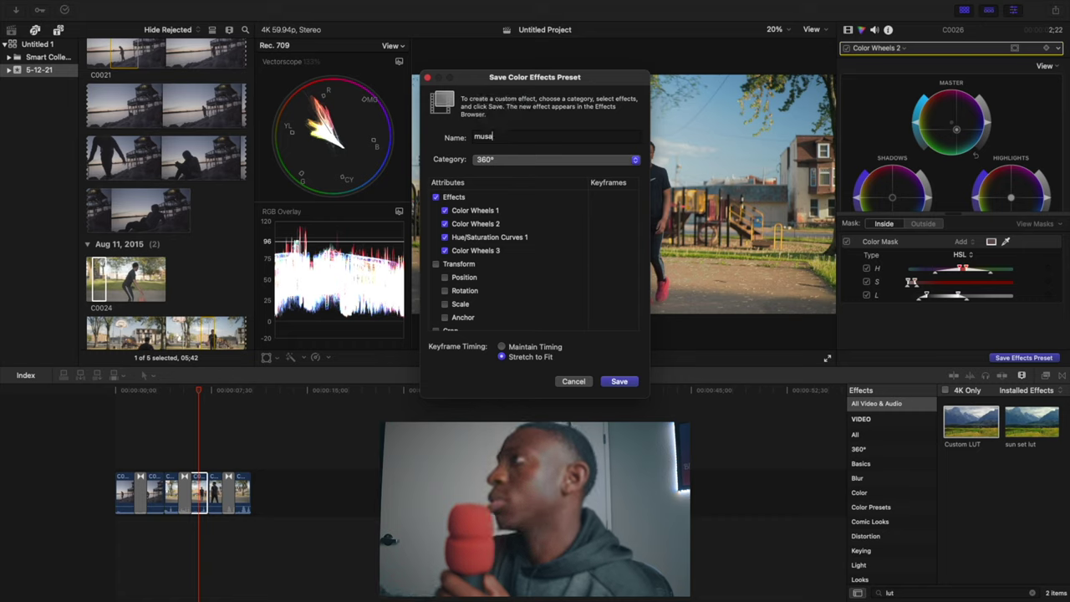
type("usa")
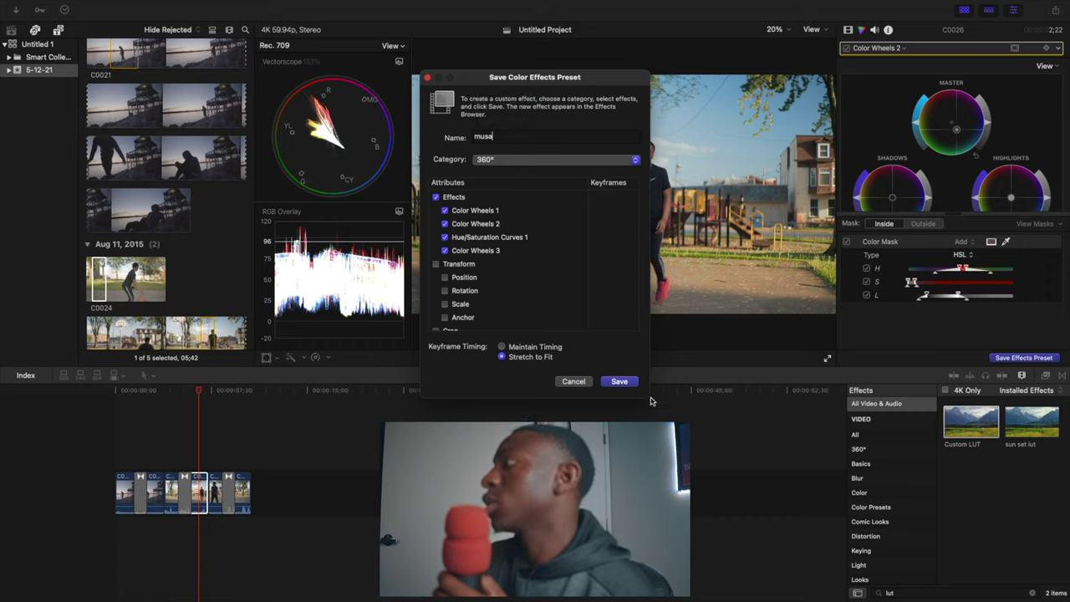
left_click(625, 383)
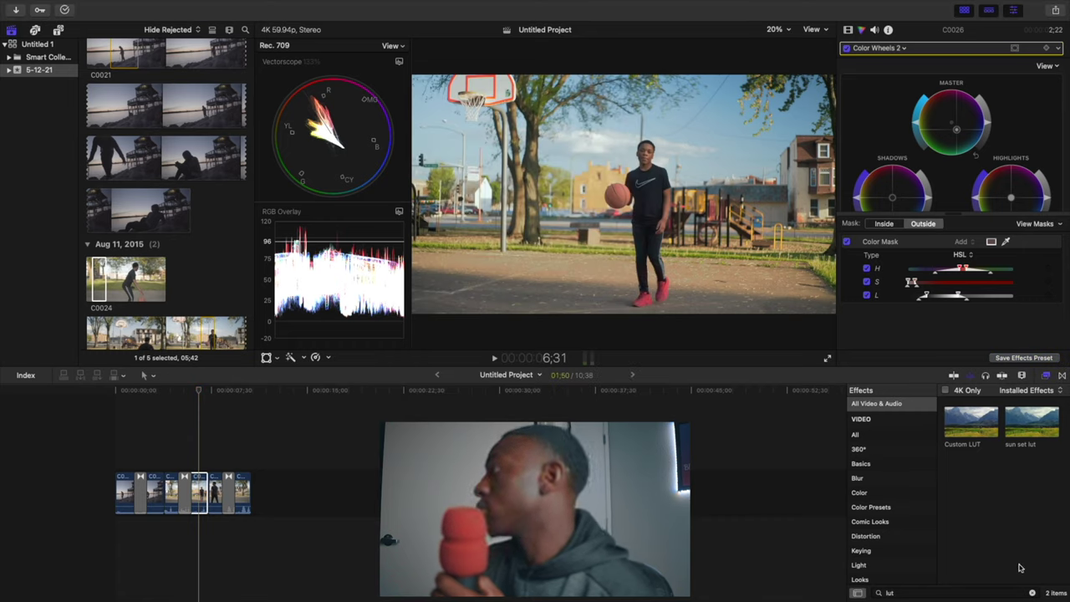
Search the effects for "MU", apply the saved color preset to the last C0024 clip, and play both C0024 clips
left_click(1031, 593)
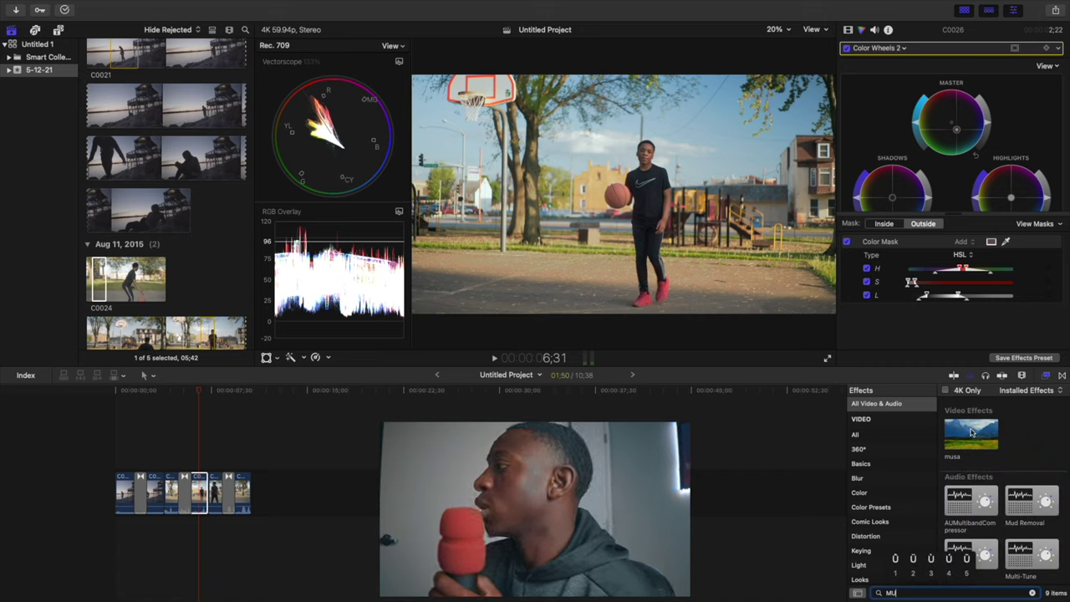
left_click_drag(967, 434, 246, 495)
mouse_move(200, 393)
left_mouse_down()
mouse_move(248, 393)
mouse_move(210, 394)
left_mouse_up()
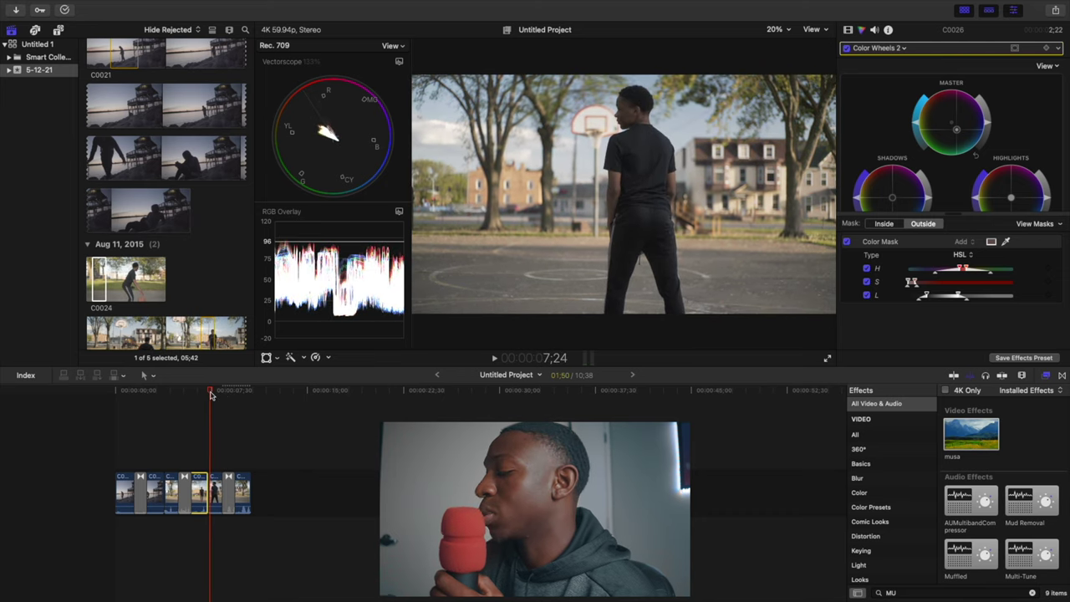
key("space")
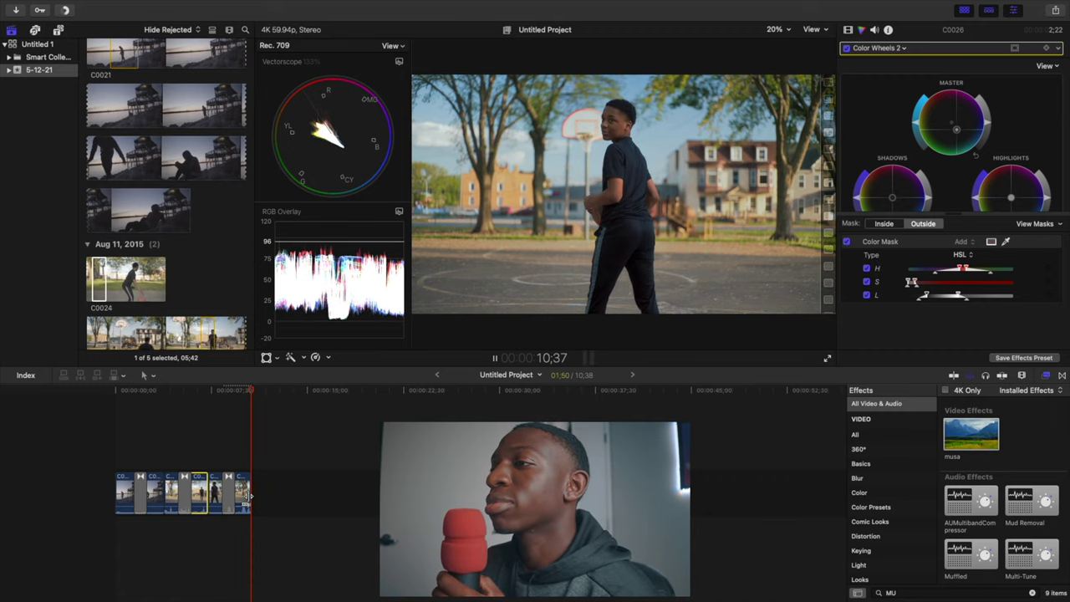
Lengthen the ungraded C0024 clip from its start, set the last C0024 clip to about 2:37, and replay the sequence
left_click_drag(248, 494, 260, 495)
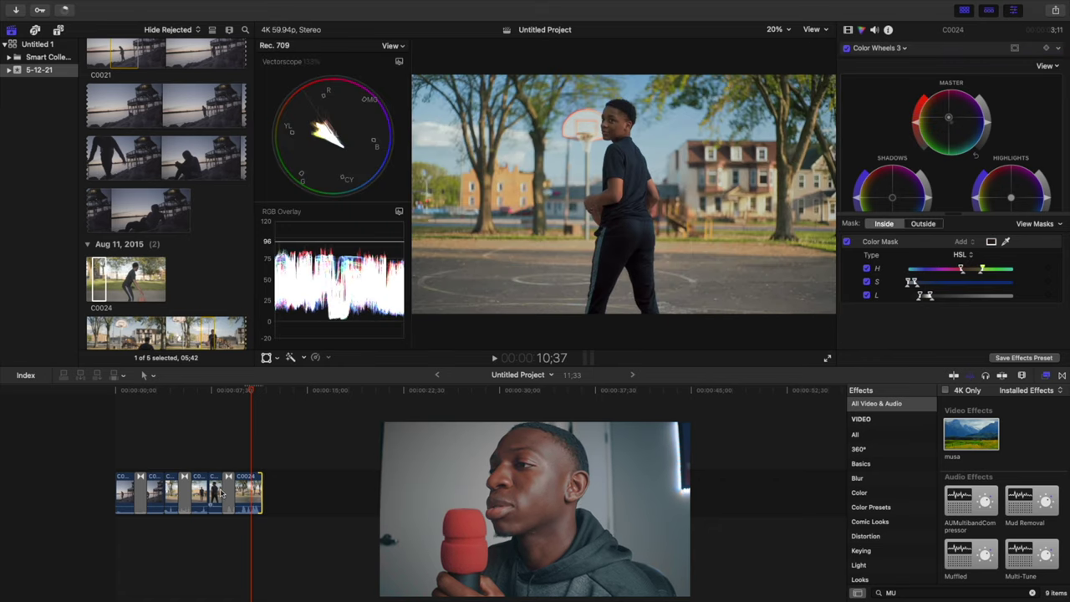
left_click_drag(211, 496, 249, 496)
left_click_drag(249, 391, 198, 404)
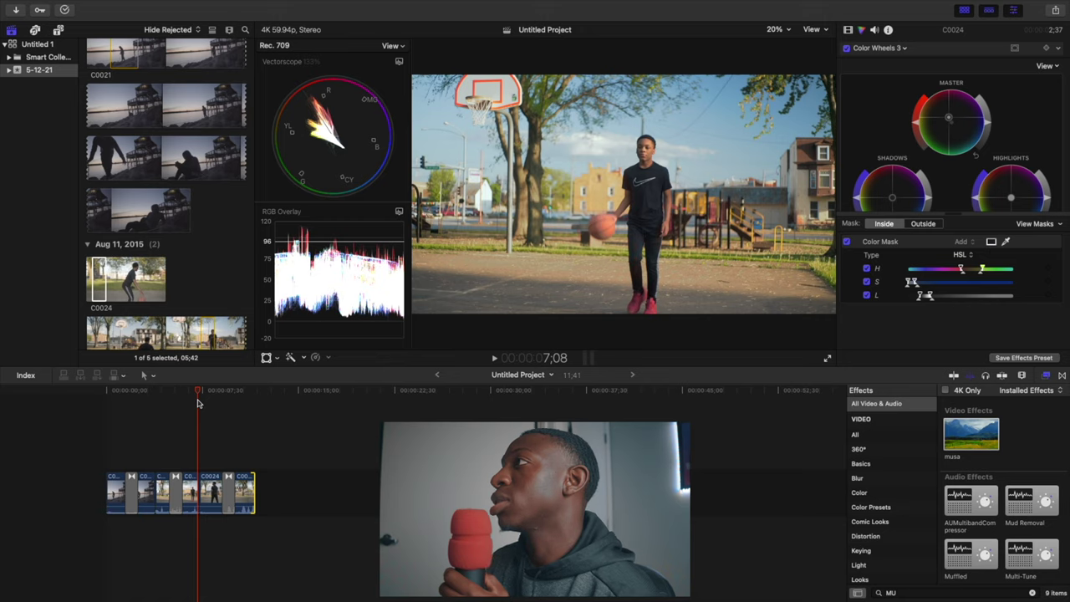
key("space")
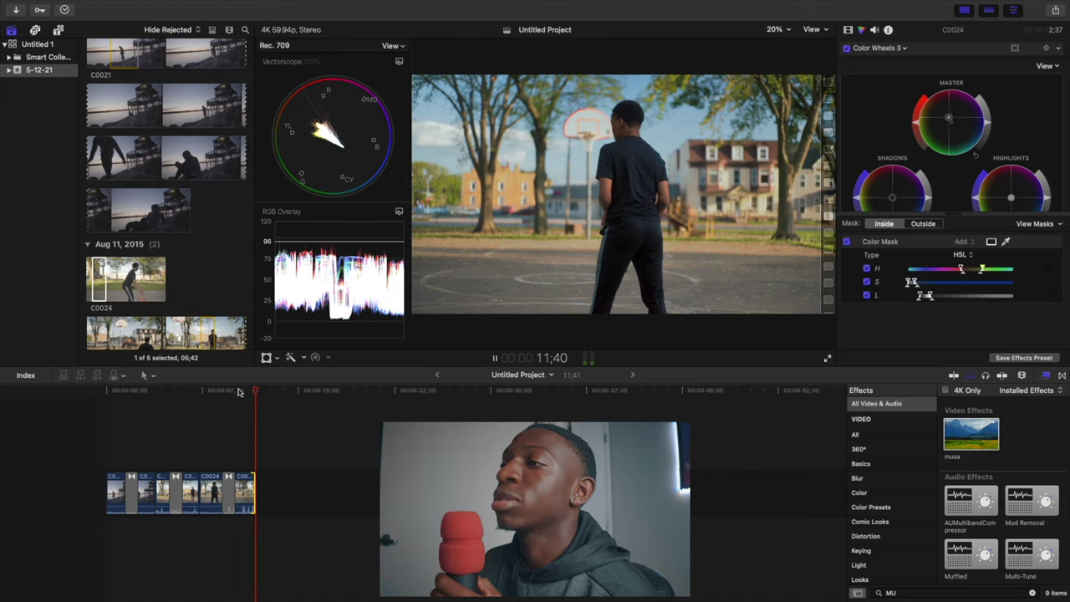
left_click_drag(257, 393, 36, 392)
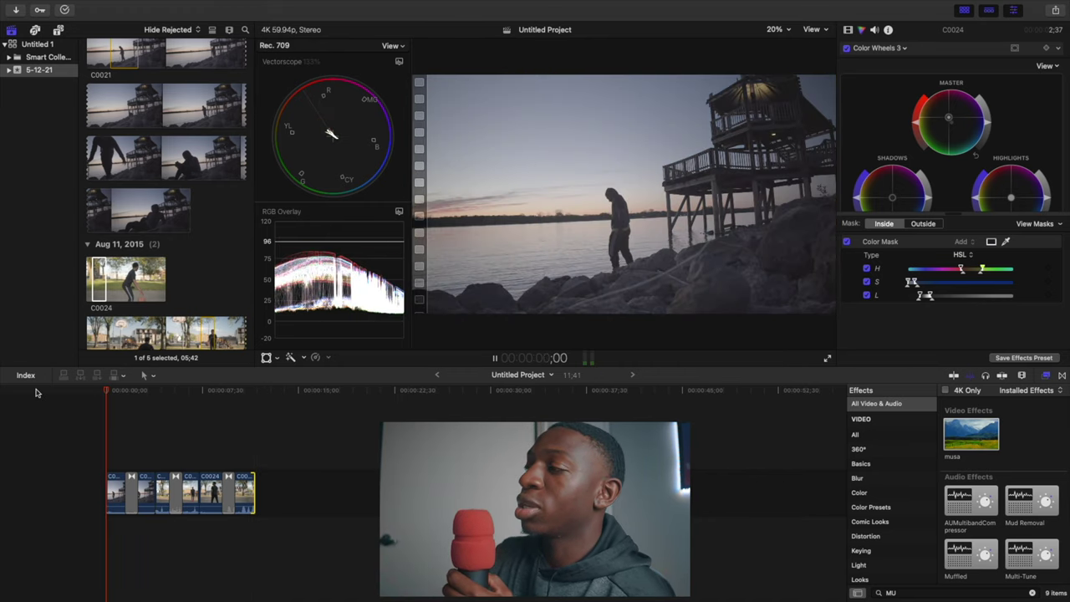